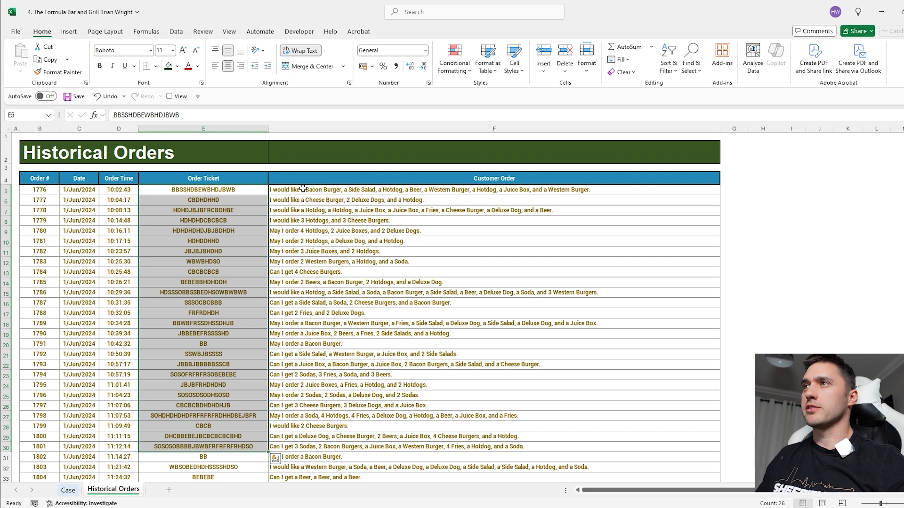
# Step: On the Case sheet, copy the WB and BE codes from the menu table into cells Q22:Q23
pyautogui.moveTo(214, 191); pyautogui.dragTo(204, 406)
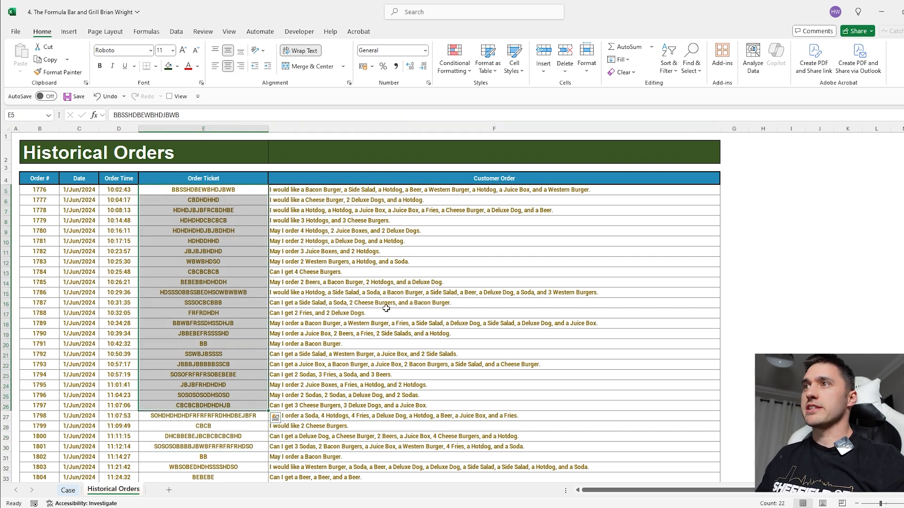
pyautogui.click(68, 490)
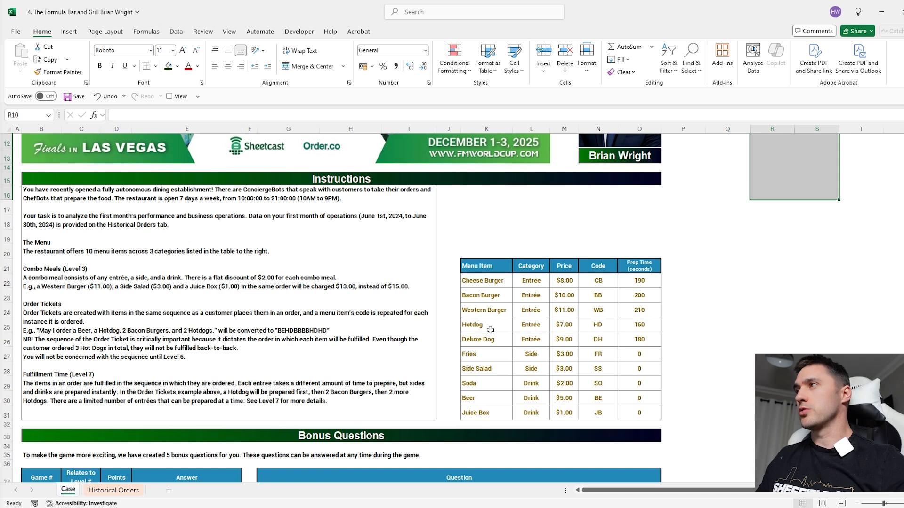
pyautogui.click(776, 283)
pyautogui.scroll(-3, 753, 282)
pyautogui.scroll(3, 734, 297)
pyautogui.click(723, 308)
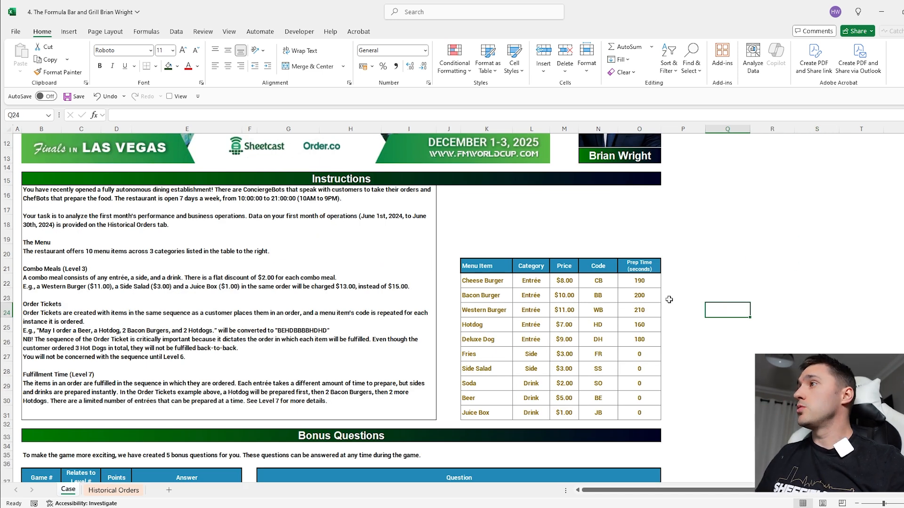
pyautogui.click(596, 311)
pyautogui.keyDown('ctrl'); pyautogui.click(606, 396); pyautogui.keyUp('ctrl')
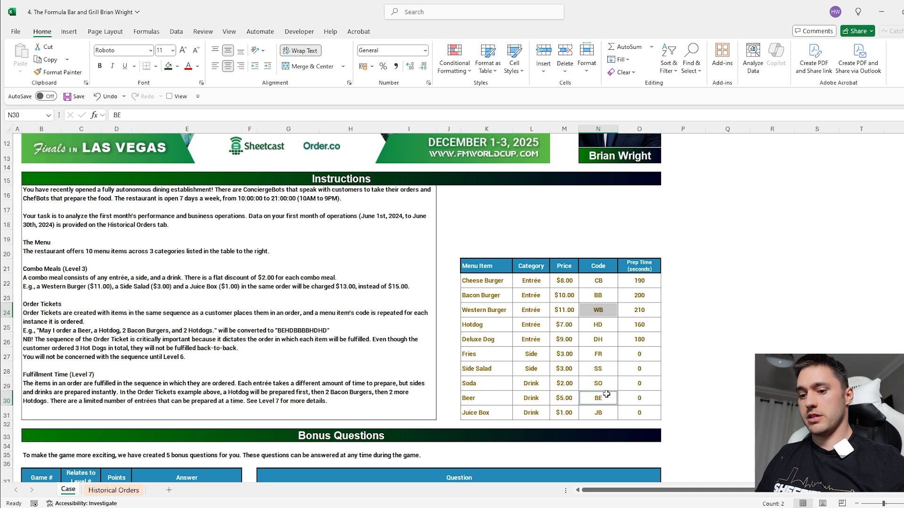
pyautogui.hotkey('ctrl', 'c')
pyautogui.click(728, 283)
pyautogui.hotkey('ctrl', 'v')
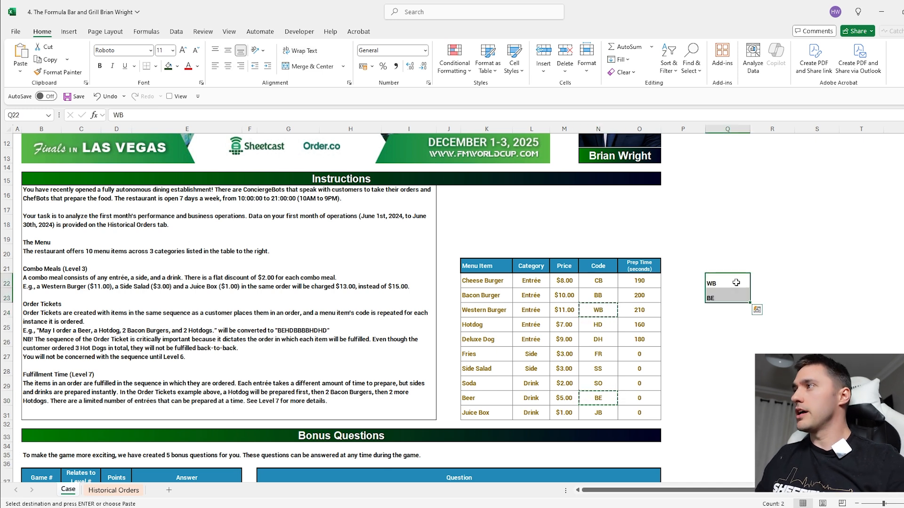
# Step: Change cell Q22 to the combined ticket text WBBE and clear the separate BE code beneath it
pyautogui.doubleClick(731, 284)
pyautogui.write('BE')
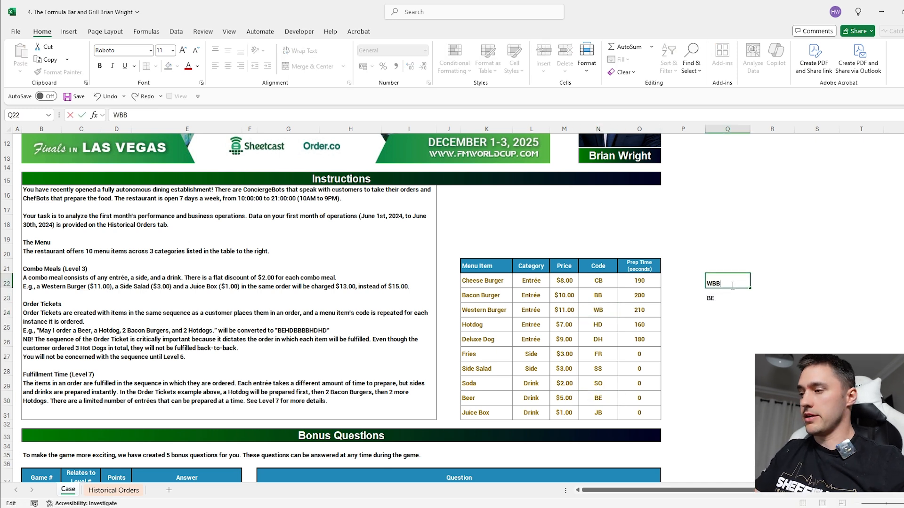
pyautogui.press('Return')
pyautogui.press('Delete')
pyautogui.click(731, 284)
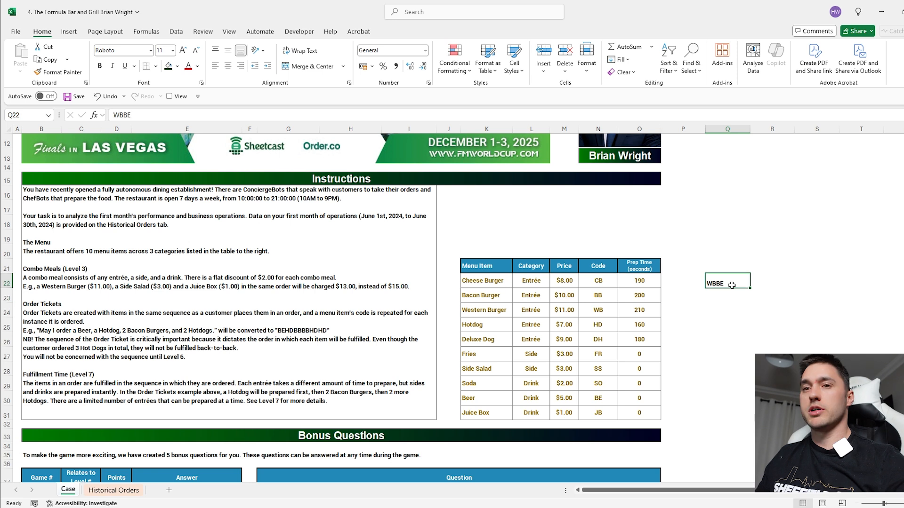
# Step: In P22, count how often the Cheese Burger code occurs in the test ticket with =CountOcc(N22,$Q$22)
pyautogui.click(670, 280)
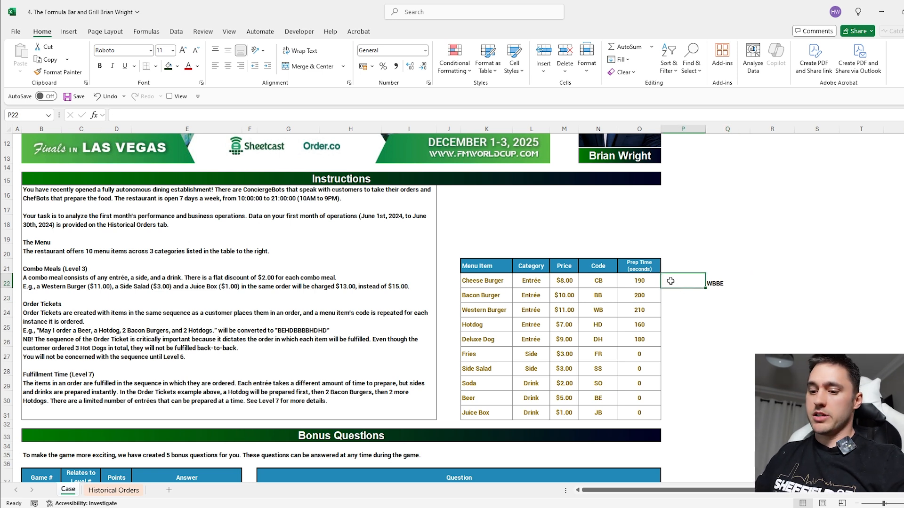
pyautogui.write('=counto')
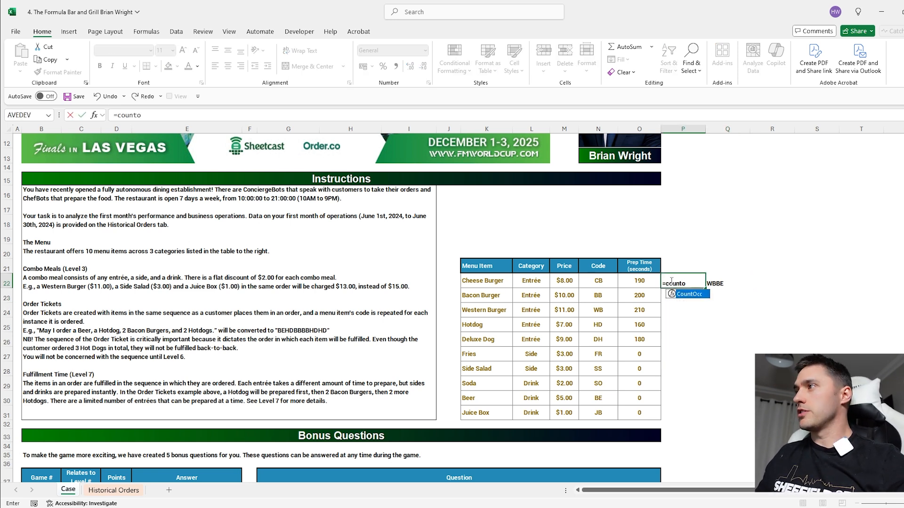
pyautogui.press('Tab')
pyautogui.click(592, 281)
pyautogui.write(',"WBBE")')
pyautogui.press('Return')
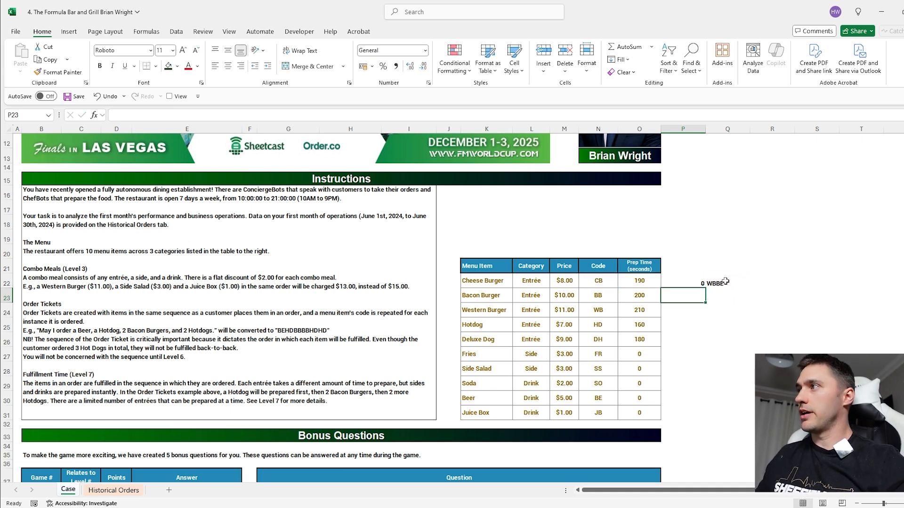
# Step: Fill the CountOcc formula down from P22 to P31 for all menu items
pyautogui.click(698, 283)
pyautogui.hotkey('shift', 'Down')
pyautogui.hotkey('shift', 'Down')
pyautogui.hotkey('shift', 'Down')
pyautogui.hotkey('shift', 'Down')
pyautogui.hotkey('shift', 'Down')
pyautogui.hotkey('shift', 'Down')
pyautogui.hotkey('shift', 'Down')
pyautogui.hotkey('shift', 'Down')
pyautogui.hotkey('shift', 'Down')
pyautogui.hotkey('ctrl', 'd')
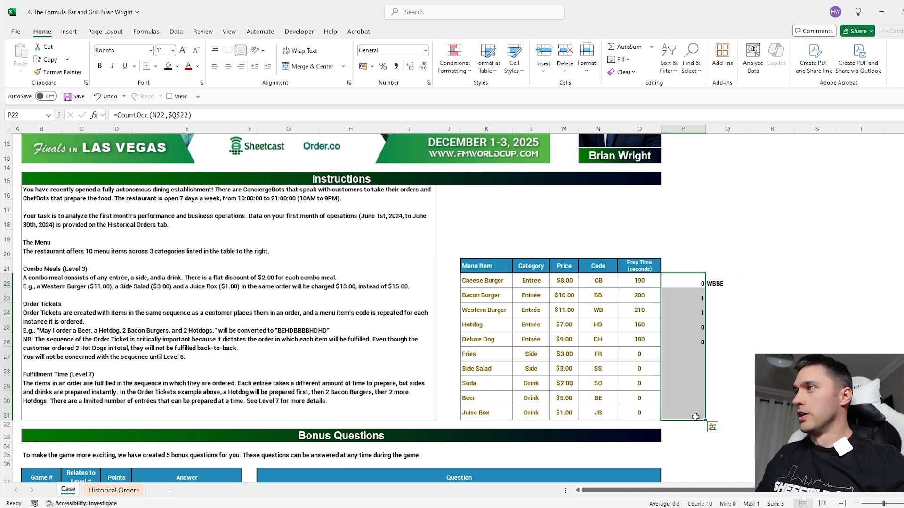
# Step: Compare the counts for Western Burger, Beer and Bacon Burger with the test ticket in Q22
pyautogui.moveTo(683, 311); pyautogui.dragTo(527, 326)
pyautogui.moveTo(691, 398); pyautogui.dragTo(531, 398)
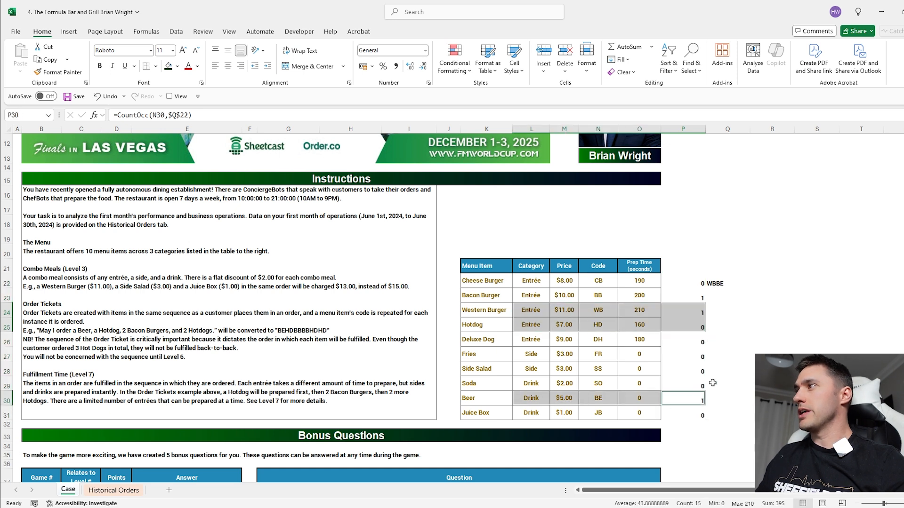
pyautogui.click(698, 312)
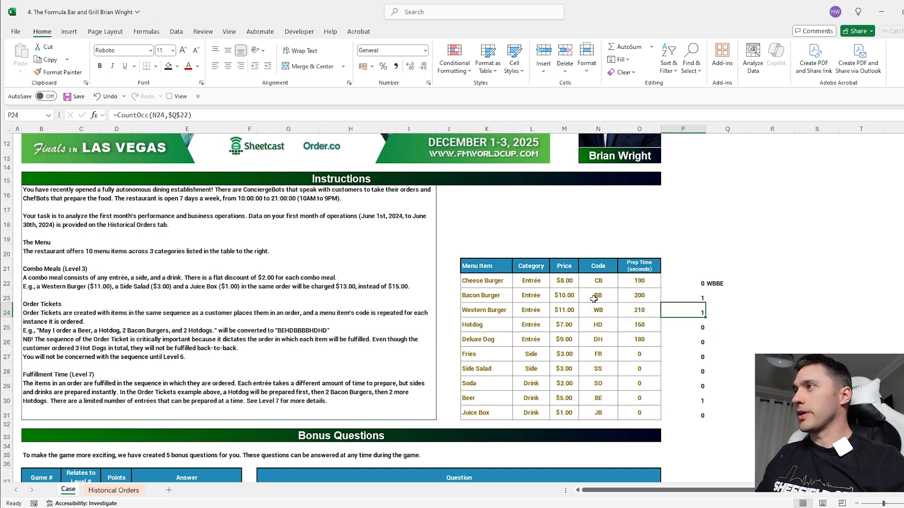
pyautogui.moveTo(693, 296); pyautogui.dragTo(485, 296)
pyautogui.click(712, 286)
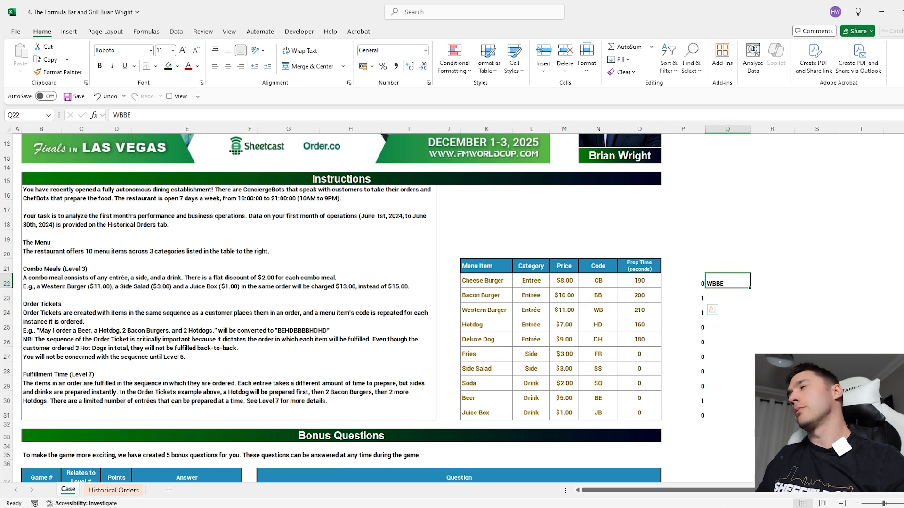
# Step: In R22, split the test ticket into two-character codes with =SplitText(Q22,2)
pyautogui.click(758, 281)
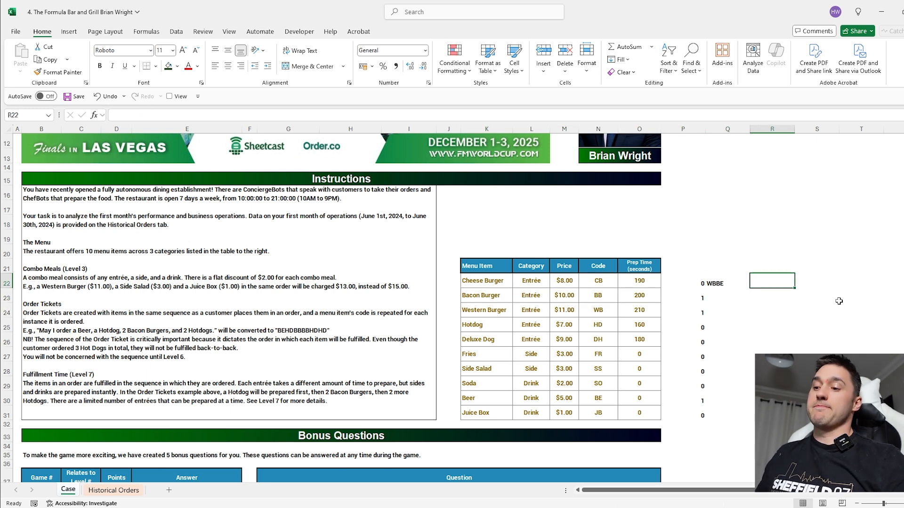
pyautogui.write('=spl')
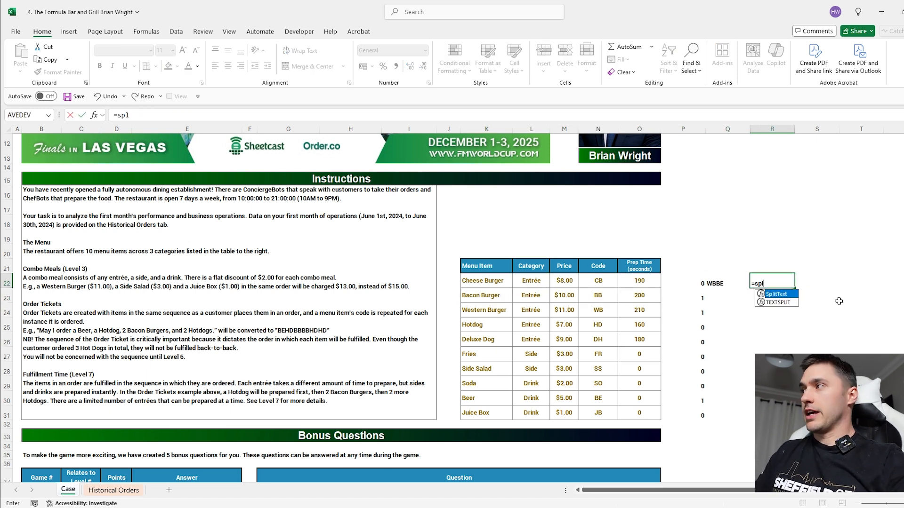
pyautogui.write('it')
pyautogui.press('Tab')
pyautogui.press('Left')
pyautogui.write(',2)')
pyautogui.press('Return')
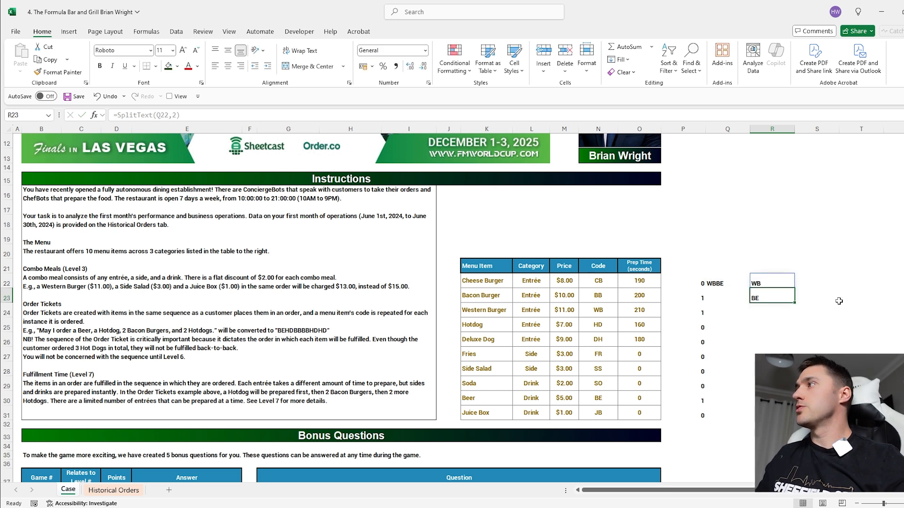
# Step: Clear all the test text and formulas beside the menu table, from P22 to S32
pyautogui.click(777, 285)
pyautogui.click(778, 295)
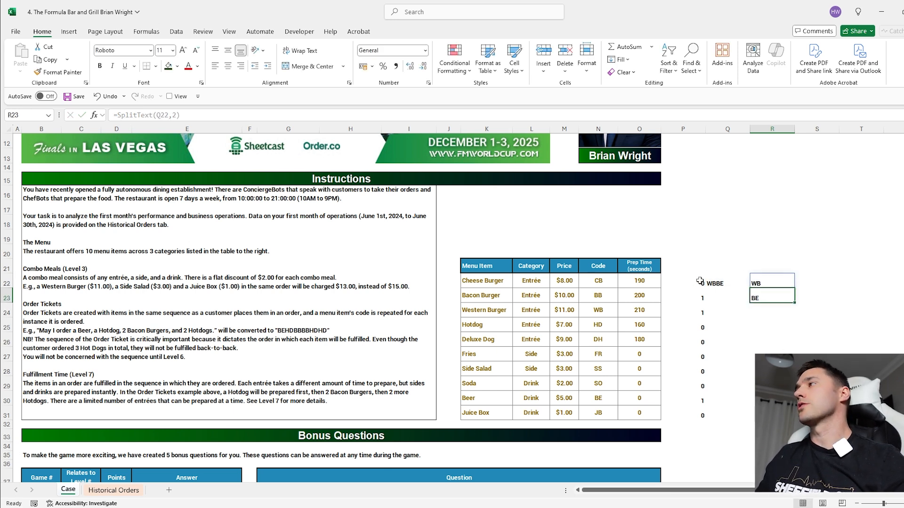
pyautogui.moveTo(700, 281); pyautogui.dragTo(819, 426)
pyautogui.press('Delete')
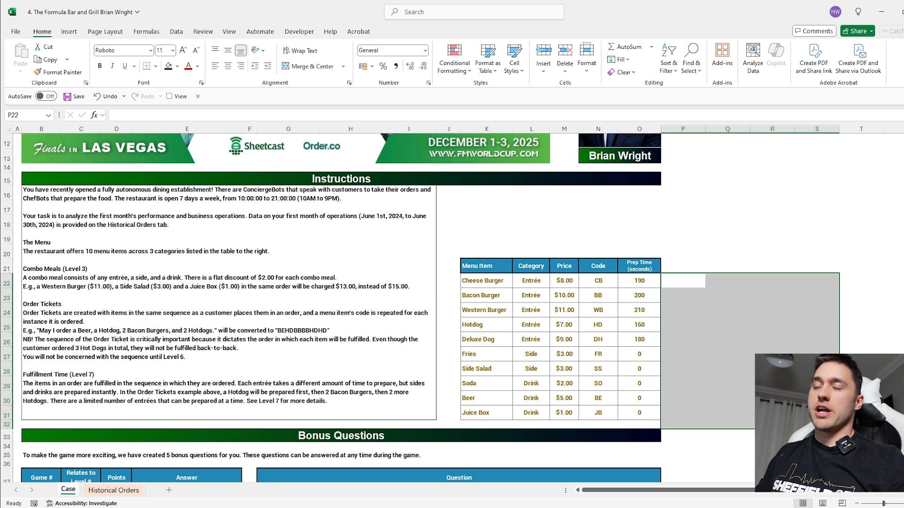
# Step: Look through the Case sheet's level questions, bonus questions and instructions
pyautogui.scroll(-20, 412, 277)
pyautogui.scroll(-11, 380, 239)
pyautogui.click(224, 203)
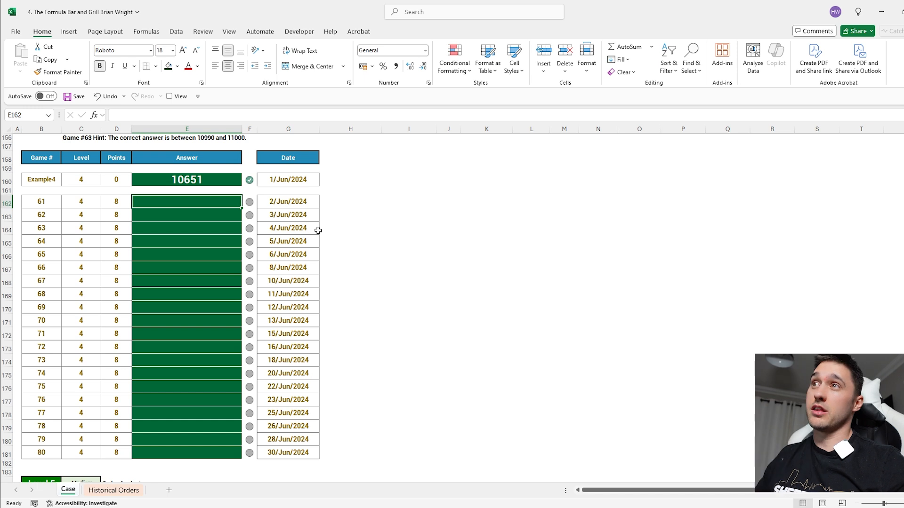
pyautogui.click(213, 178)
pyautogui.scroll(20, 423, 289)
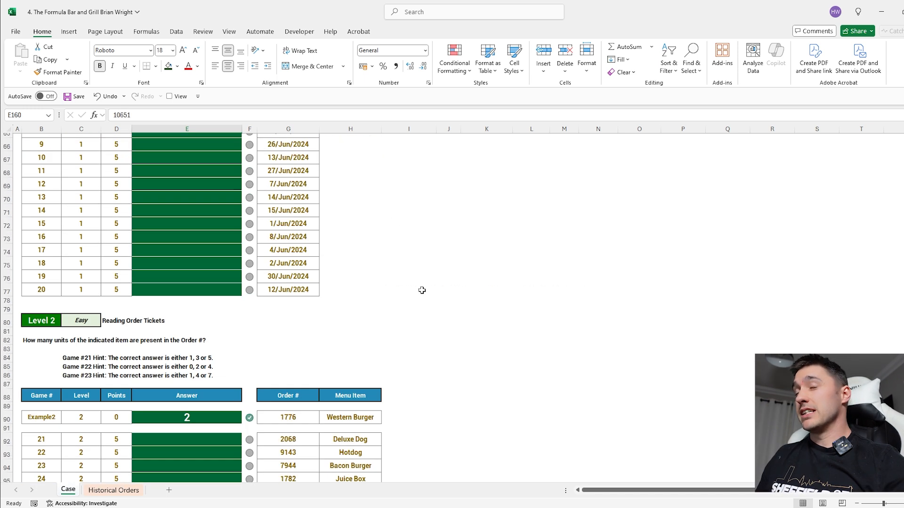
pyautogui.scroll(14, 422, 290)
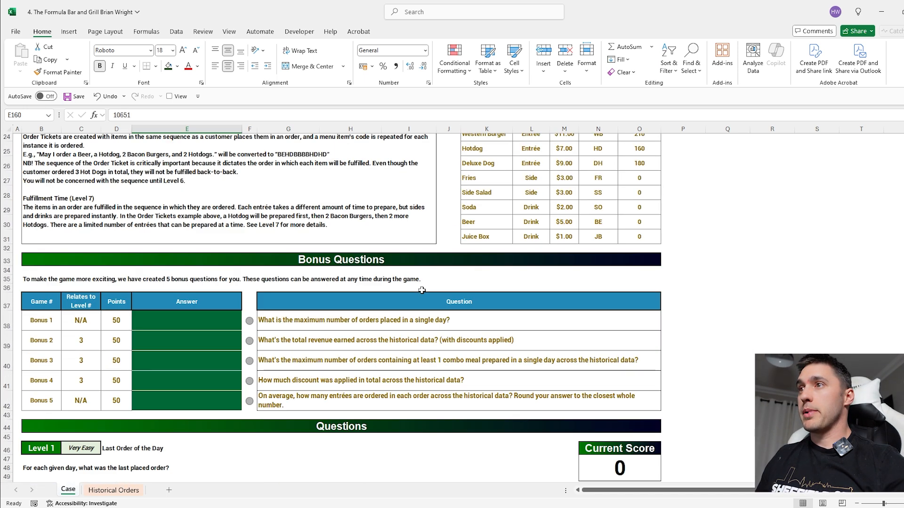
pyautogui.scroll(8, 422, 291)
pyautogui.scroll(-12, 430, 288)
pyautogui.scroll(11, 660, 271)
pyautogui.scroll(1, 658, 273)
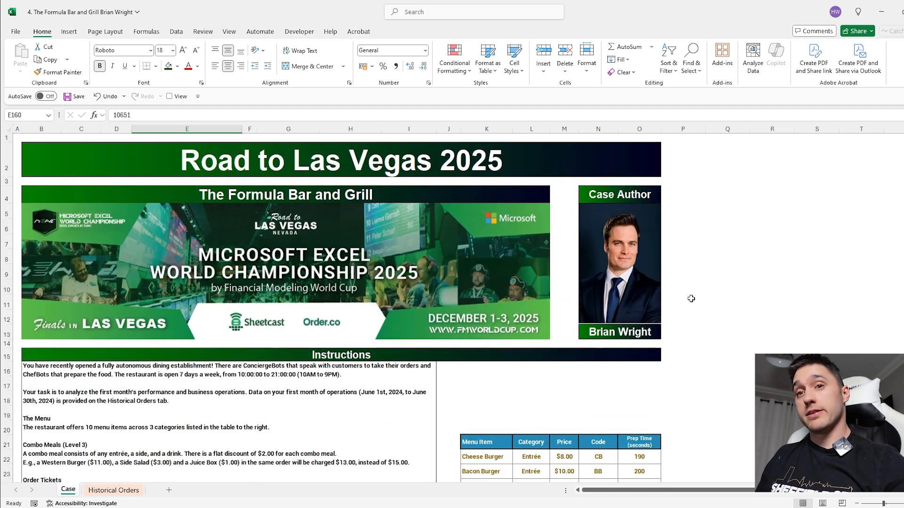
pyautogui.click(714, 284)
pyautogui.scroll(-8, 754, 299)
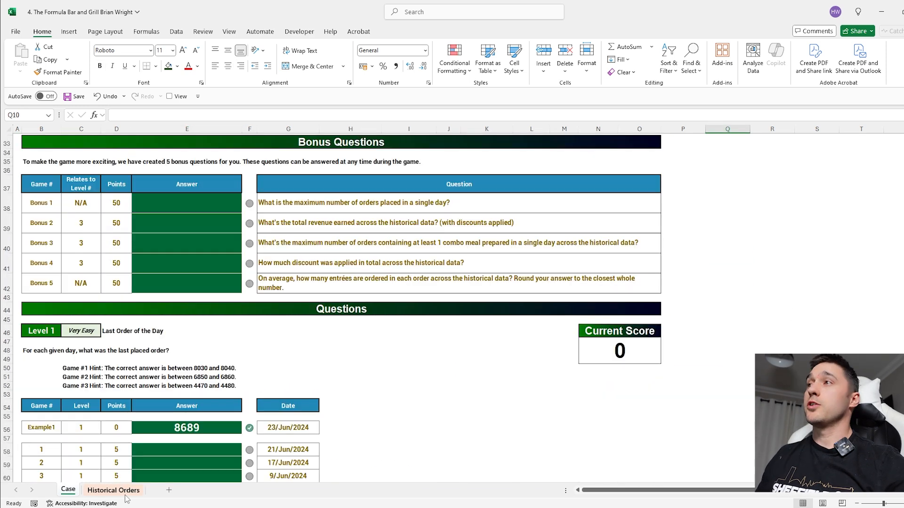
# Step: On the Historical Orders sheet, narrow the Customer Order column to make room for helper columns beside the table
pyautogui.click(126, 494)
pyautogui.click(656, 129)
pyautogui.moveTo(720, 129); pyautogui.dragTo(338, 141)
# Step: In G4 of Historical Orders, list the Case sheet's menu codes N22:N31 across the header row with TOROW
pyautogui.click(355, 177)
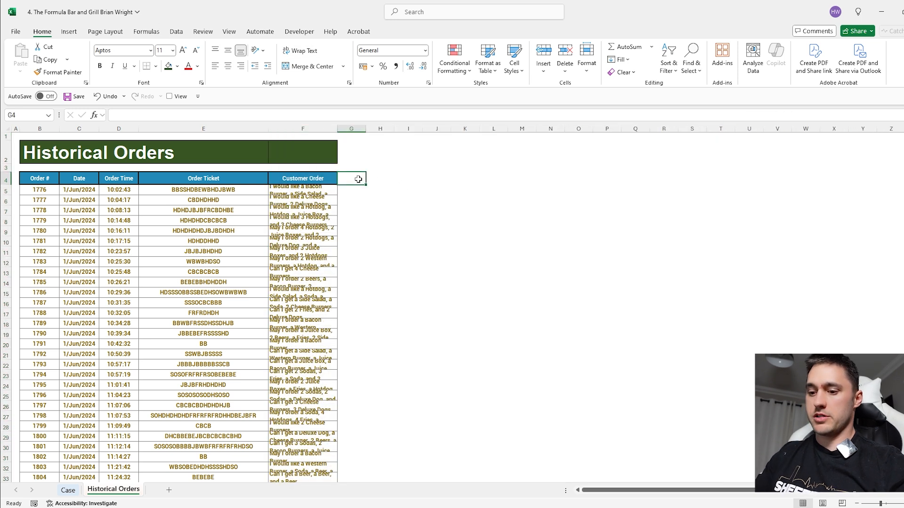
pyautogui.write('=to')
pyautogui.press('Down')
pyautogui.press('Down')
pyautogui.press('Tab')
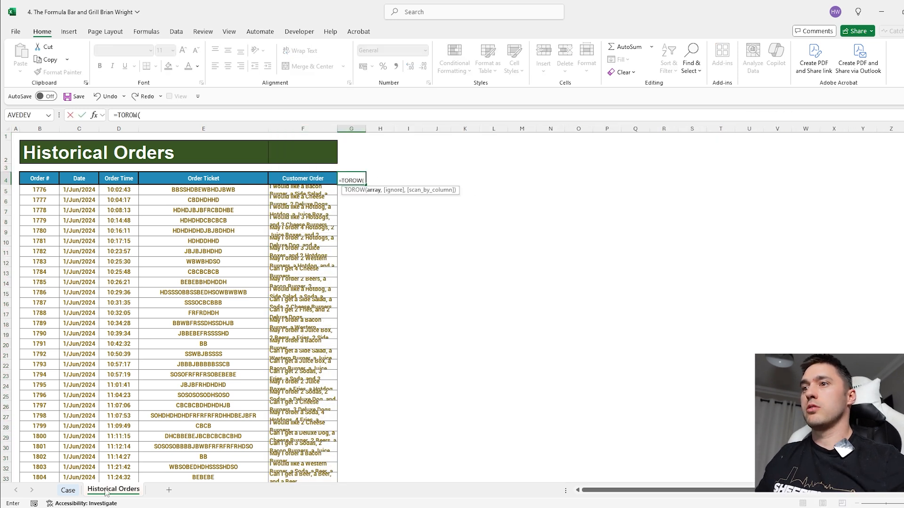
pyautogui.click(68, 490)
pyautogui.scroll(10, 628, 285)
pyautogui.scroll(-4, 628, 284)
pyautogui.moveTo(600, 279); pyautogui.dragTo(593, 411)
pyautogui.press('Return')
# Step: In G5, split the first order ticket into two-character codes with =SplitText(E5,2)
pyautogui.write('=split')
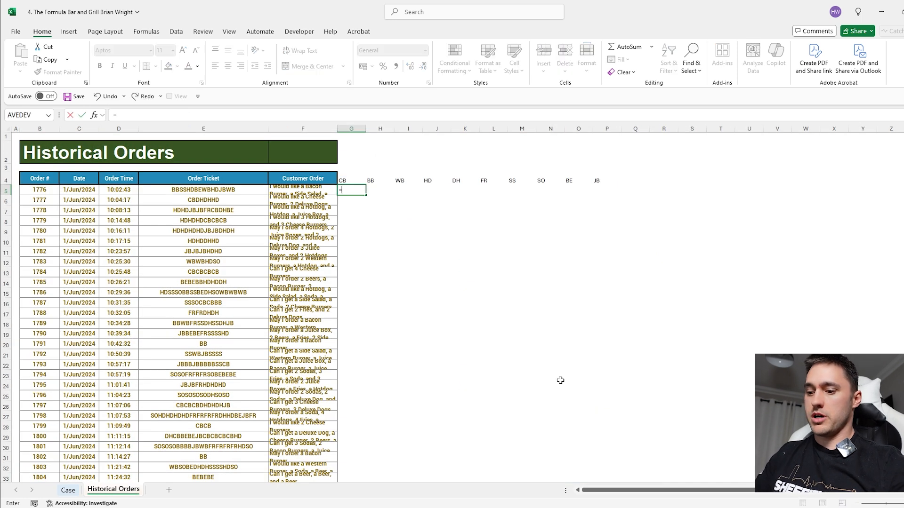
pyautogui.press('Tab')
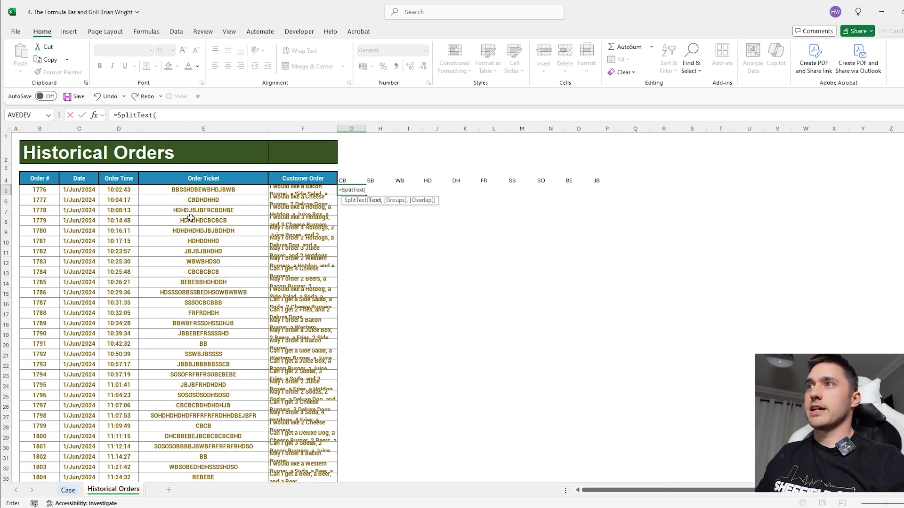
pyautogui.click(191, 191)
pyautogui.write(',')
pyautogui.press('Return')
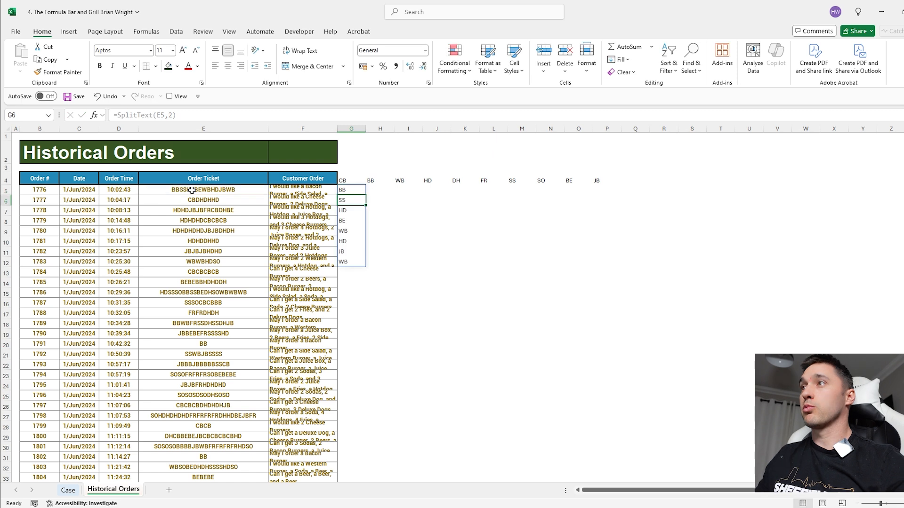
# Step: Wrap the G5 formula in LET with the split stored as a, and add a FILTER of a where a=G$4
pyautogui.doubleClick(343, 187)
pyautogui.click(118, 115)
pyautogui.write('LET(')
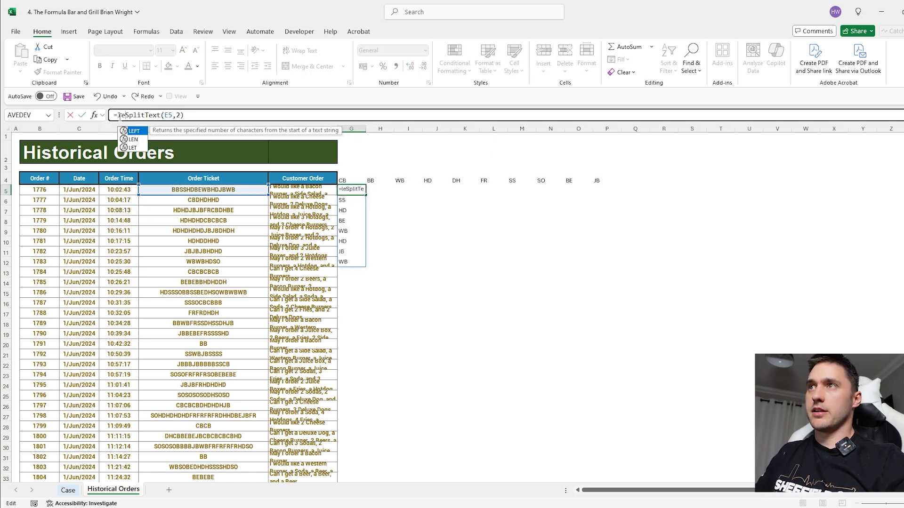
pyautogui.write('a,')
pyautogui.click(204, 115)
pyautogui.write(',FILTER(a')
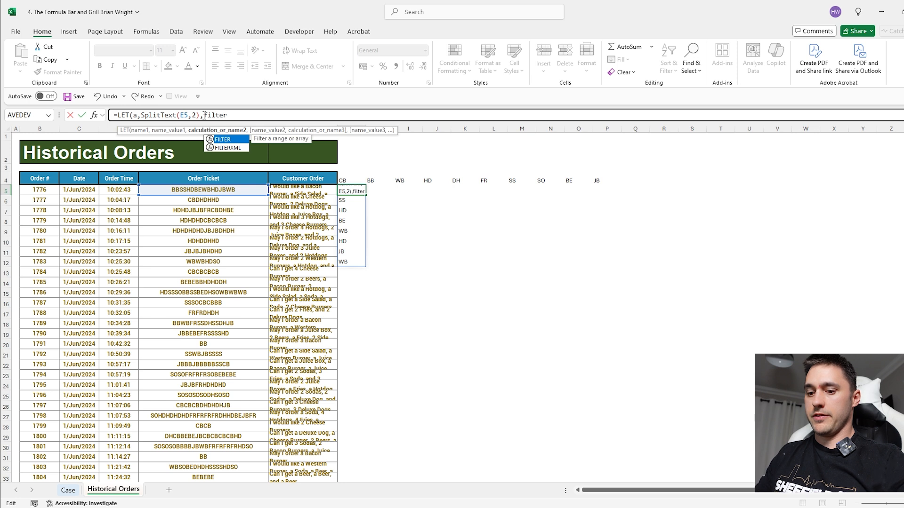
pyautogui.write(',a=')
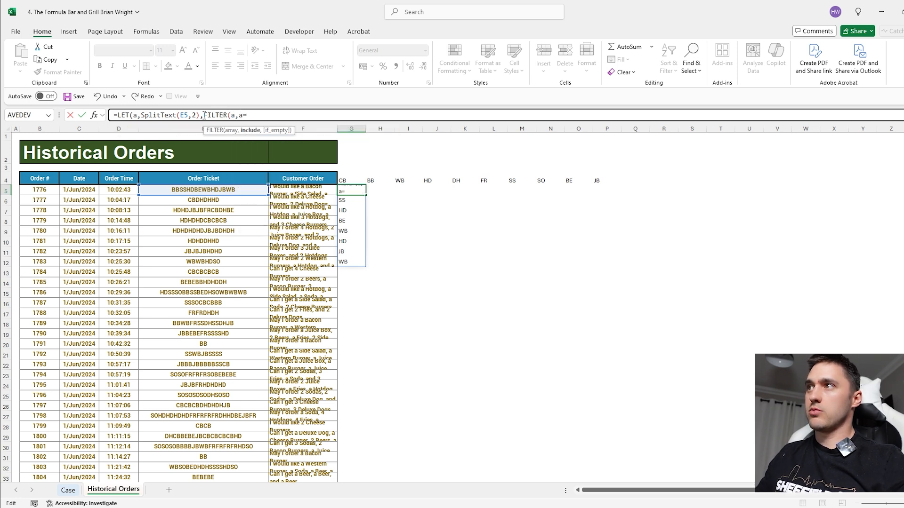
pyautogui.click(351, 178)
pyautogui.press('F4')
pyautogui.press('F4')
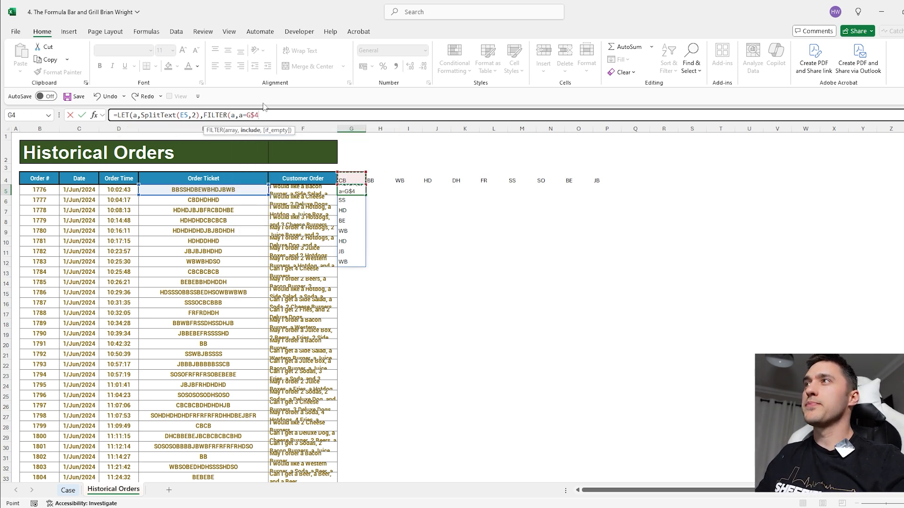
# Step: Anchor the ticket reference as $E5, complete the LET formula in G5 and fill it across to P5
pyautogui.click(185, 115)
pyautogui.press('F4')
pyautogui.press('F4')
pyautogui.press('F4')
pyautogui.click(280, 117)
pyautogui.write('0')
pyautogui.press('Delete')
pyautogui.press('Return')
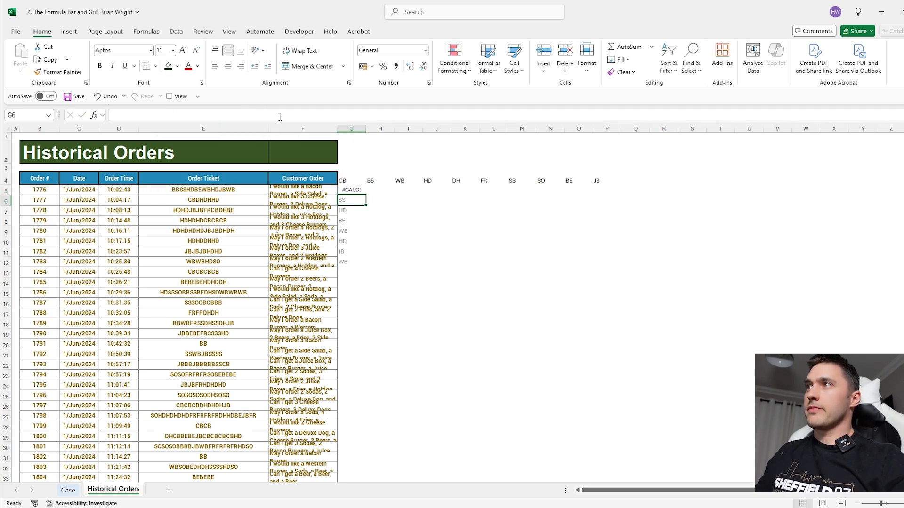
pyautogui.moveTo(364, 195); pyautogui.dragTo(621, 195)
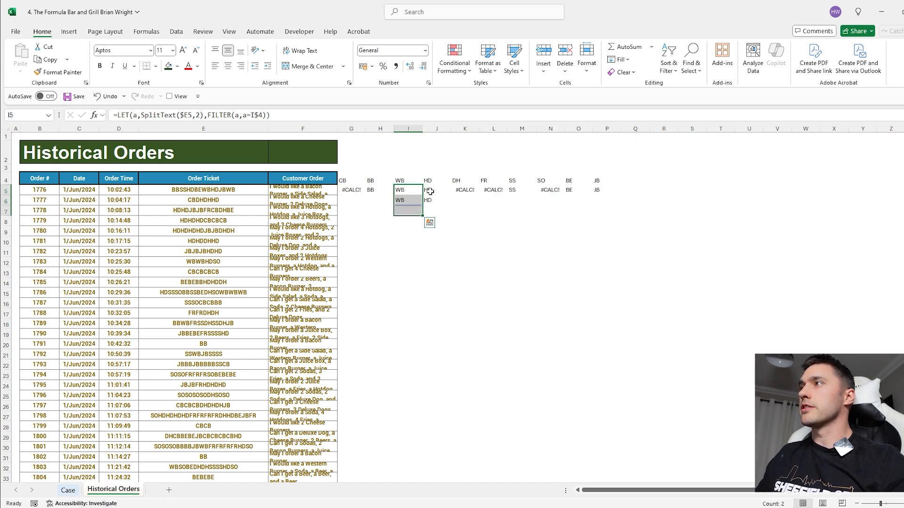
# Step: Wrap the G5 formula as =IFERROR(ROWS(LET(a,SplitText($E5,2),FILTER(a,a=G$4))),0) so it counts the matching codes
pyautogui.moveTo(493, 189); pyautogui.dragTo(493, 221)
pyautogui.moveTo(420, 195); pyautogui.dragTo(435, 222)
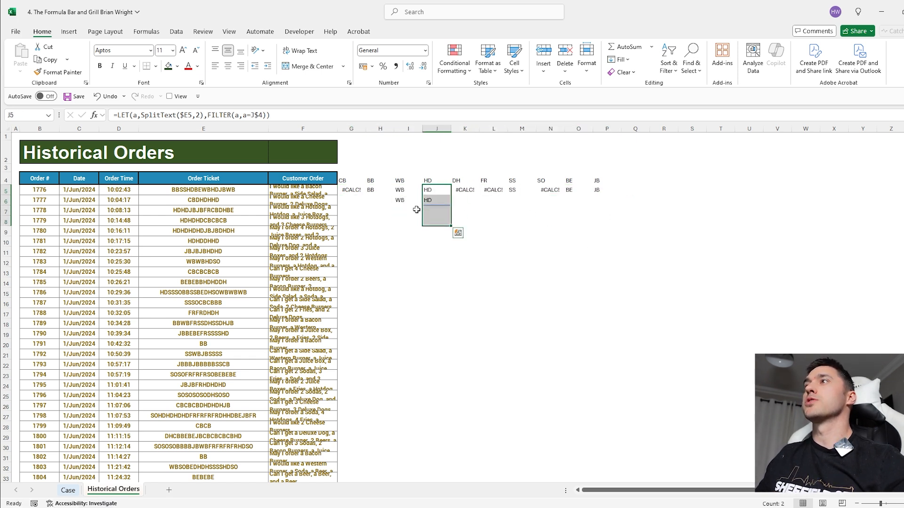
pyautogui.click(351, 190)
pyautogui.click(119, 114)
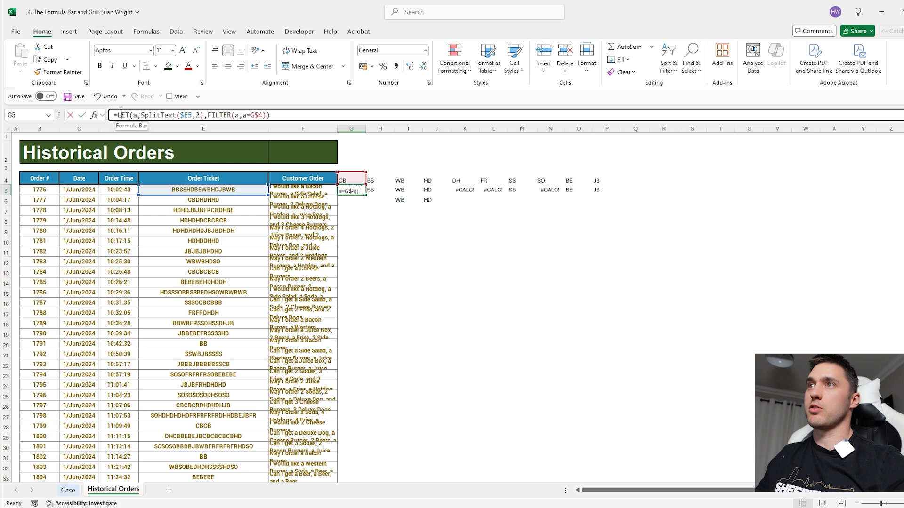
pyautogui.write('ROWS(')
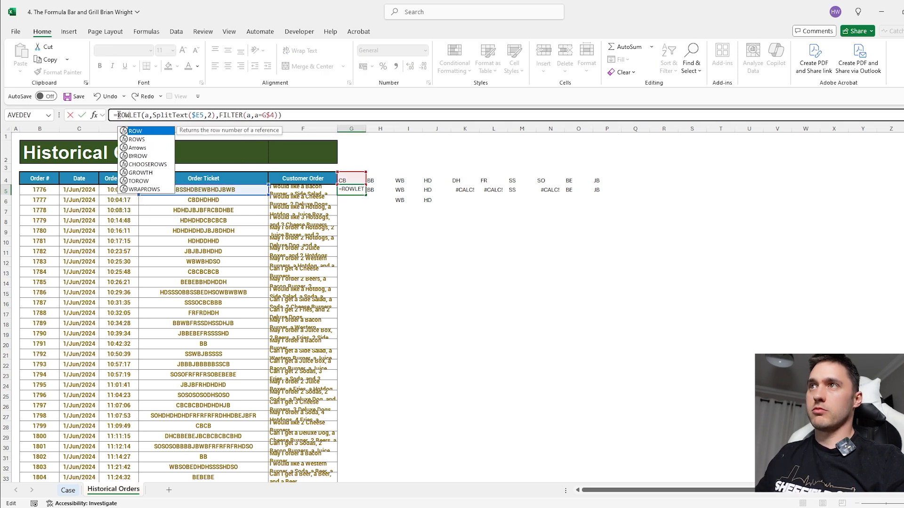
pyautogui.write('),0)')
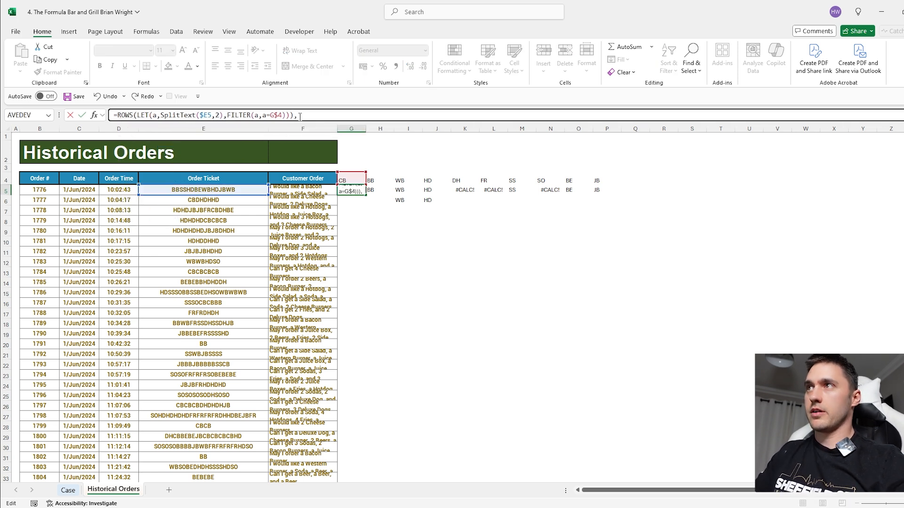
pyautogui.click(119, 115)
pyautogui.write('IFERROR(')
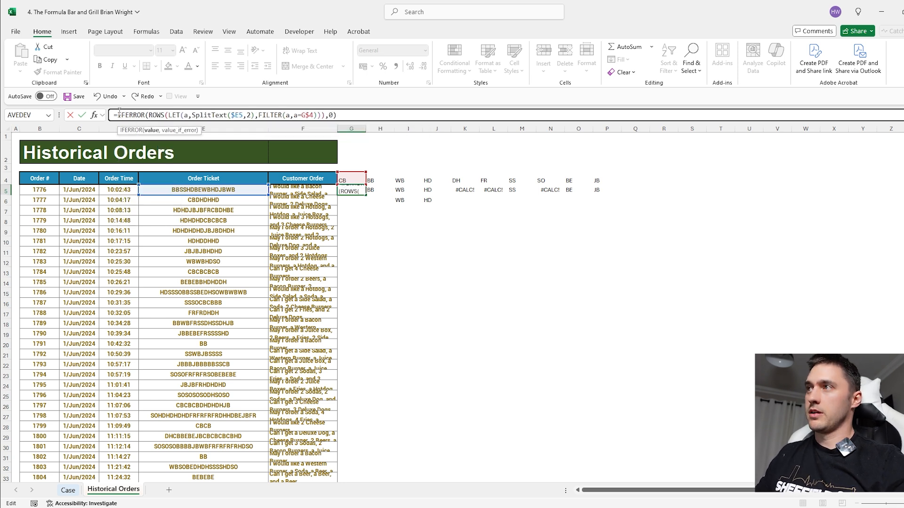
pyautogui.press('Return')
# Step: Fill the G5 count formula across to P5 and down through all historical order rows
pyautogui.click(356, 192)
pyautogui.moveTo(366, 195); pyautogui.dragTo(621, 195)
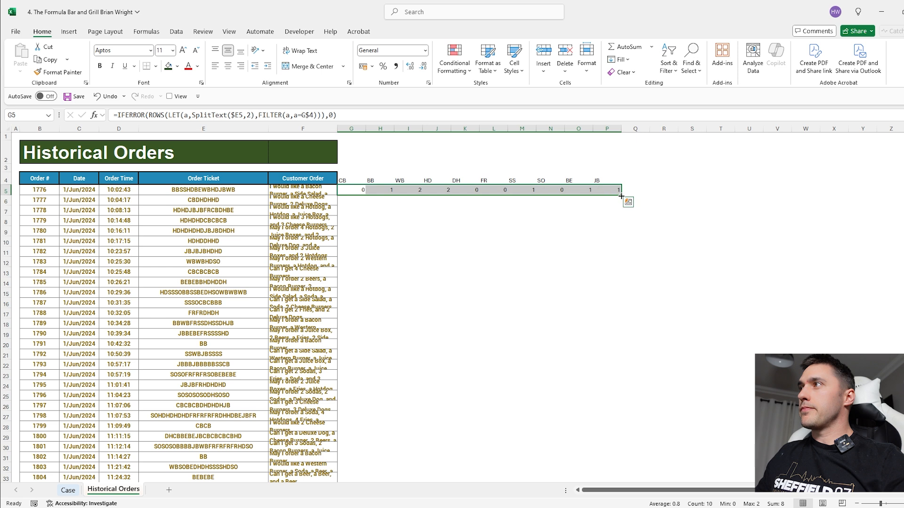
pyautogui.doubleClick(621, 196)
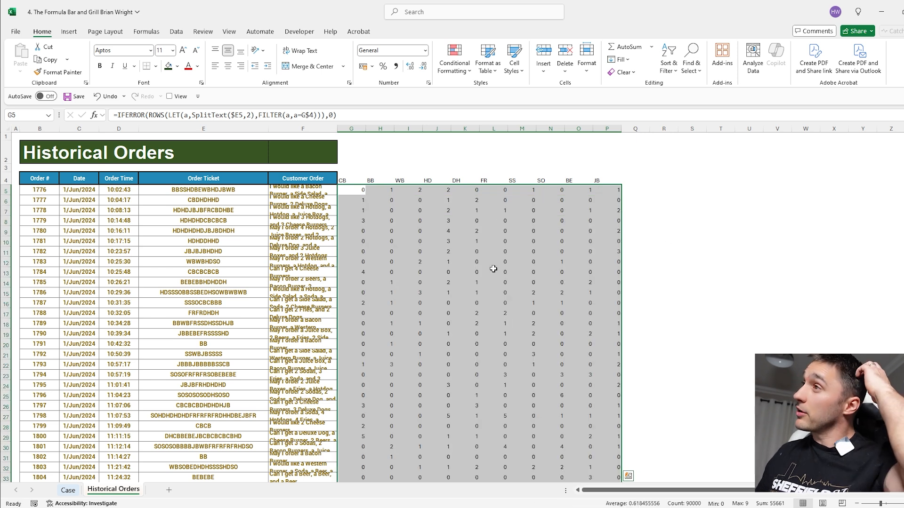
pyautogui.click(494, 211)
# Step: In G3, look up the price of the menu code in G4 with =XLOOKUP(G4,Case!$N$22:$N$31,Case!M22:M31)
pyautogui.click(363, 168)
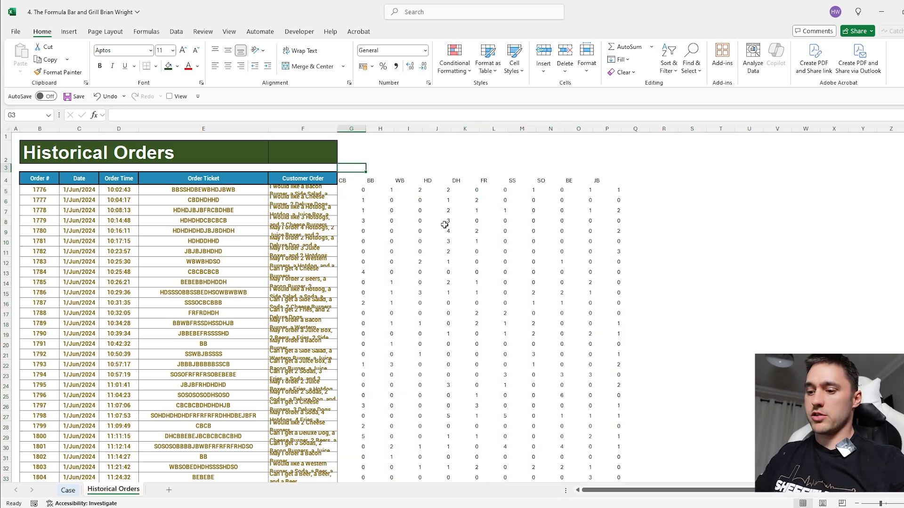
pyautogui.write('=XLOOKUP(G4,')
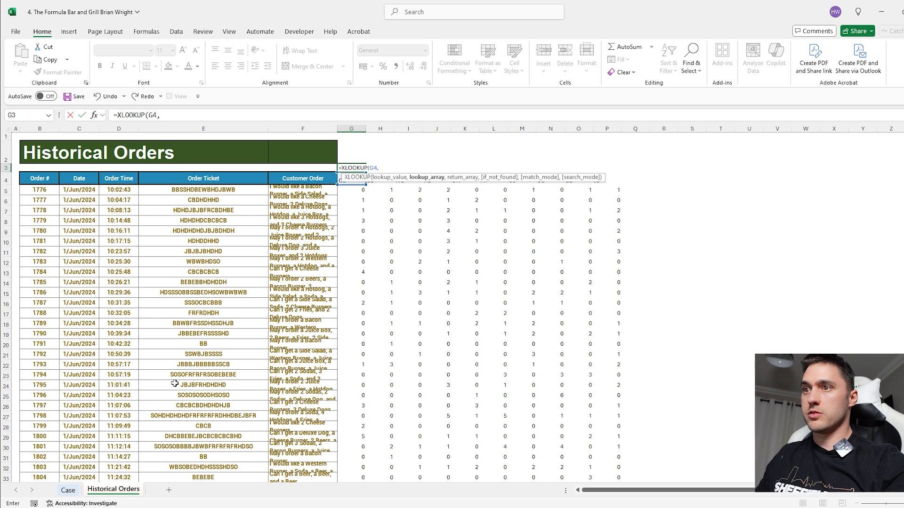
pyautogui.click(69, 490)
pyautogui.moveTo(593, 281); pyautogui.dragTo(597, 413)
pyautogui.press('F4')
pyautogui.write(',')
pyautogui.moveTo(565, 289); pyautogui.dragTo(565, 413)
pyautogui.press('Return')
# Step: Change the lookup value in the G3 formula to the spilled range G4# so every menu code gets its price
pyautogui.click(357, 167)
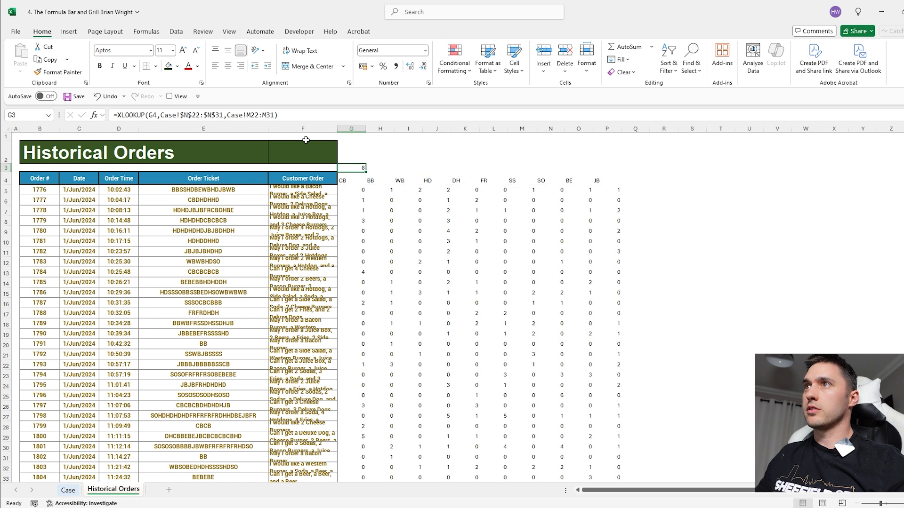
pyautogui.click(159, 114)
pyautogui.write('#')
pyautogui.press('Return')
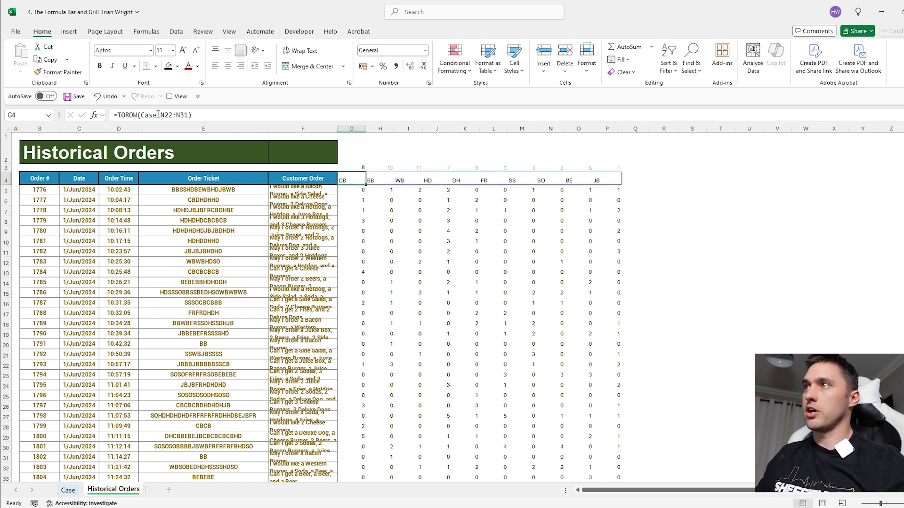
# Step: In G2, look up each menu code's category with =XLOOKUP(G4#,Case!N22:N31,Case!L22:L31)
pyautogui.press('Up')
pyautogui.press('Up')
pyautogui.write('=xl')
pyautogui.press('Tab')
pyautogui.write('G4')
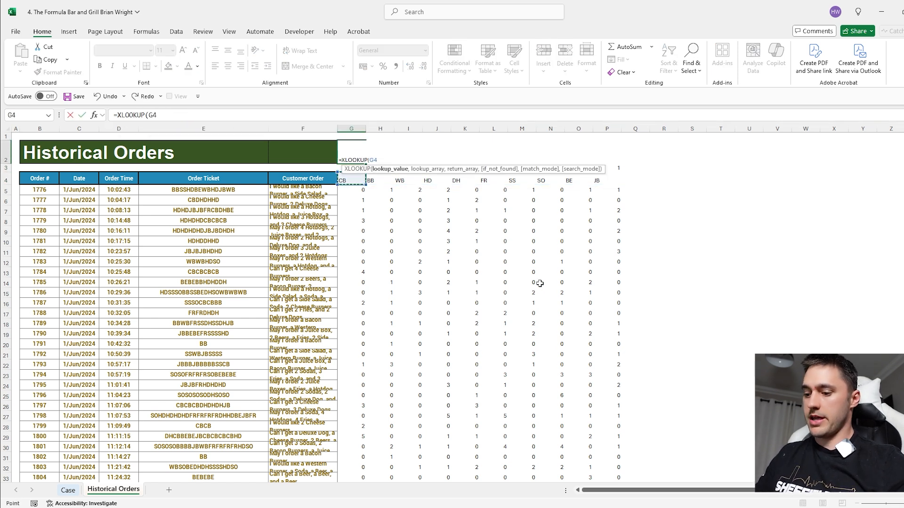
pyautogui.write('#,')
pyautogui.click(68, 489)
pyautogui.moveTo(589, 281); pyautogui.dragTo(598, 413)
pyautogui.write(',')
pyautogui.moveTo(532, 281); pyautogui.dragTo(531, 413)
pyautogui.press('Return')
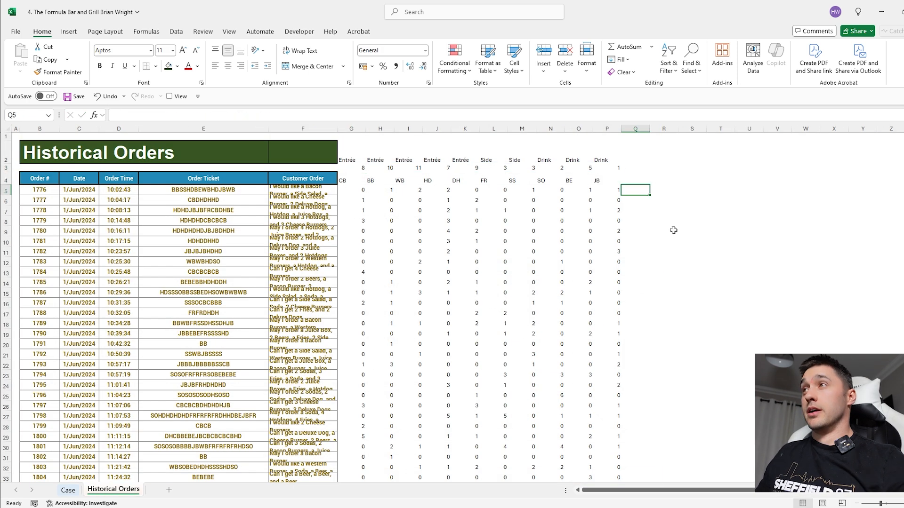
# Step: Start a GROUPBY formula in Q5 with the categories $G$2# as row fields and the quantities G5:P5 as values
pyautogui.click(604, 160)
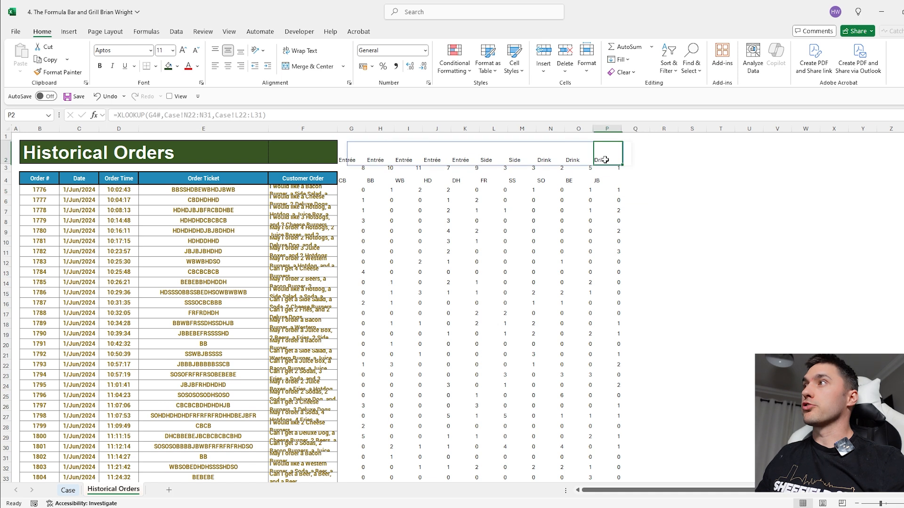
pyautogui.click(518, 160)
pyautogui.click(469, 157)
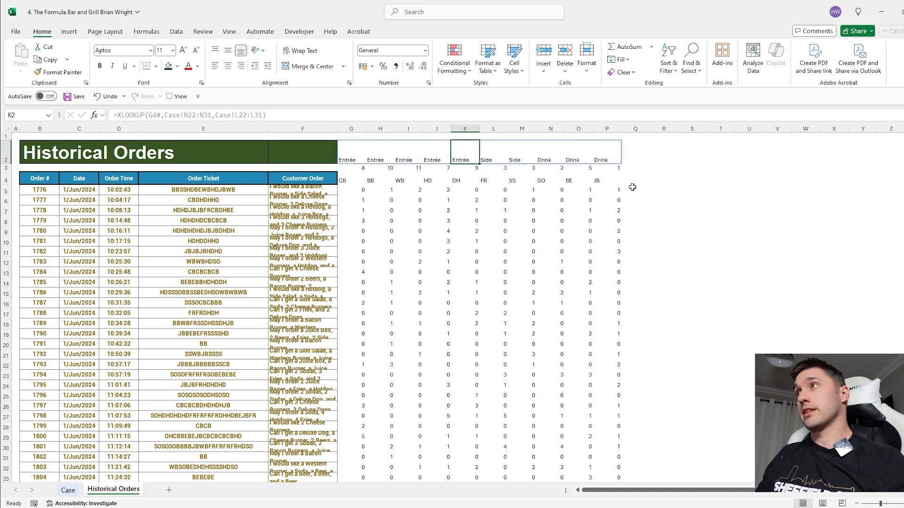
pyautogui.click(632, 188)
pyautogui.moveTo(594, 157); pyautogui.dragTo(351, 159)
pyautogui.click(636, 188)
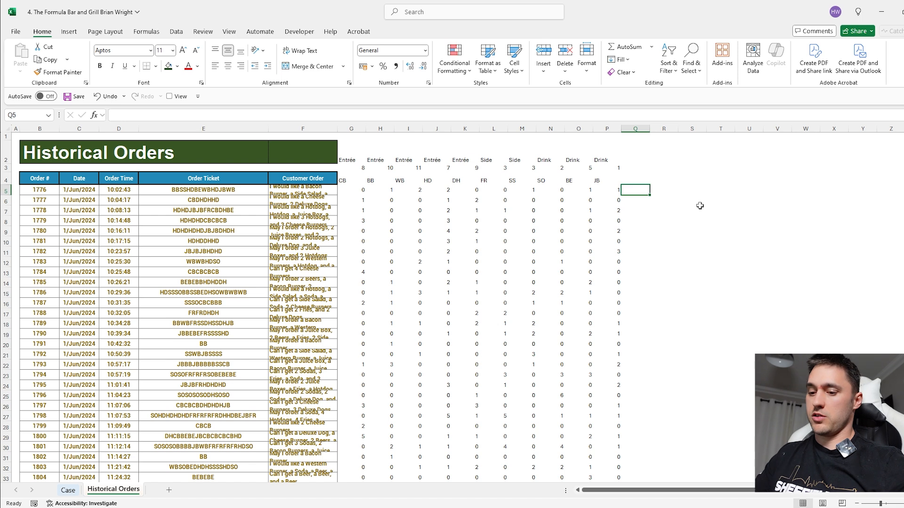
pyautogui.write('=GROUPBY(')
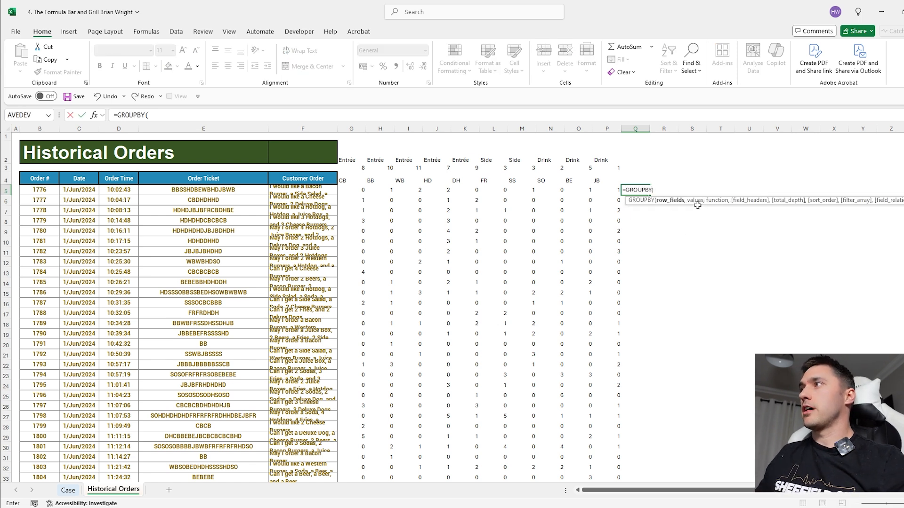
pyautogui.moveTo(603, 161); pyautogui.dragTo(350, 160)
pyautogui.press('F4')
pyautogui.write(',')
pyautogui.moveTo(603, 189); pyautogui.dragTo(360, 190)
pyautogui.click(150, 115)
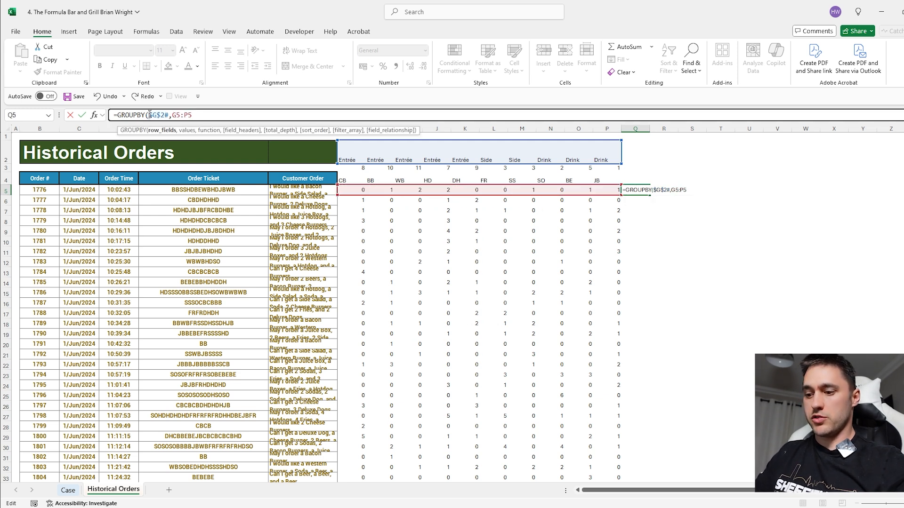
# Step: Complete the Q5 formula as =GROUPBY(TOCOL($G$2#),TOCOL(G5:P5),SUM,0,0) to total quantities by category
pyautogui.write('TOCOL(')
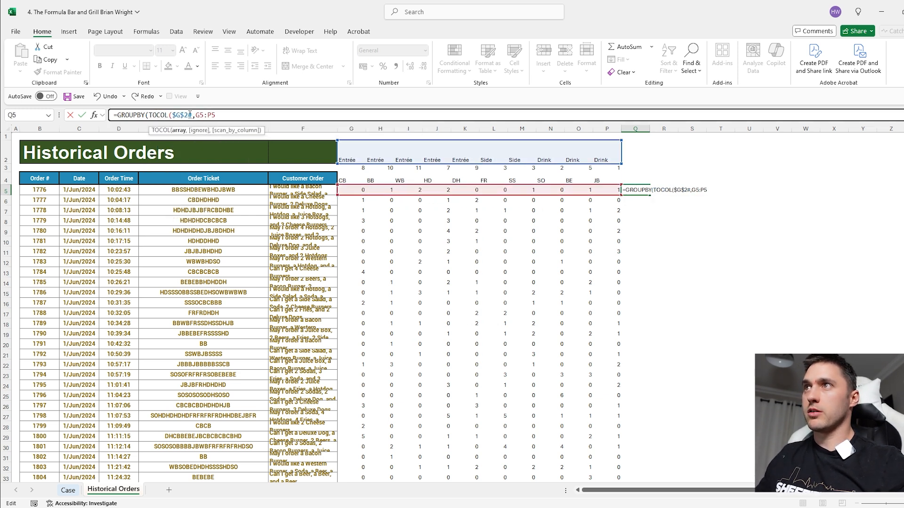
pyautogui.click(193, 115)
pyautogui.write(')')
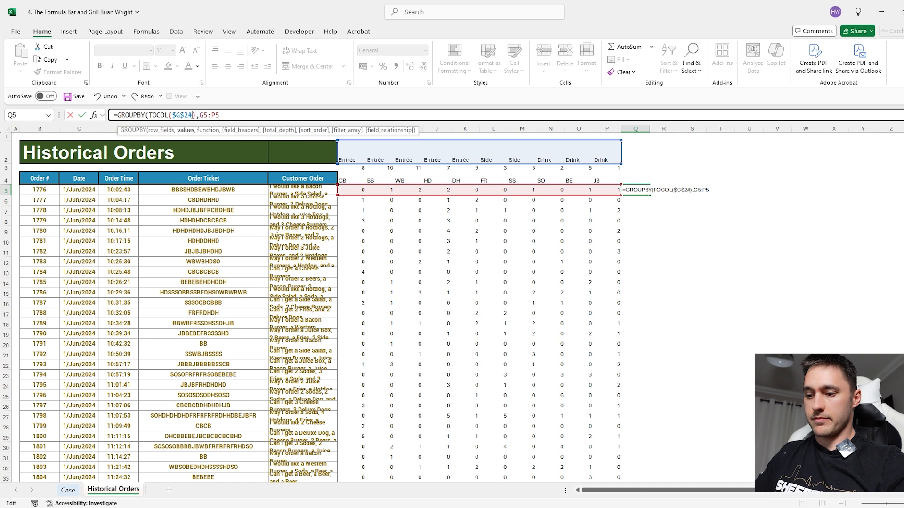
pyautogui.press('Right')
pyautogui.write('TOCOL(G5:P5)')
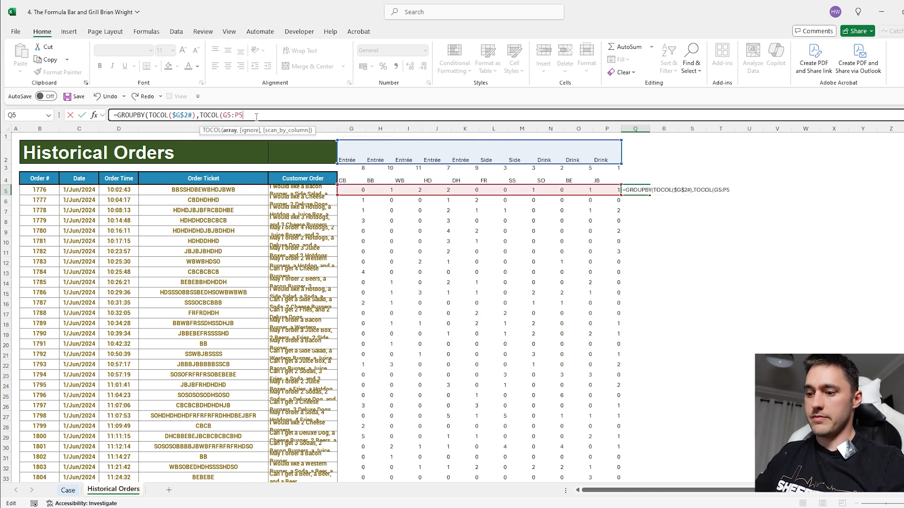
pyautogui.write(',SUM,')
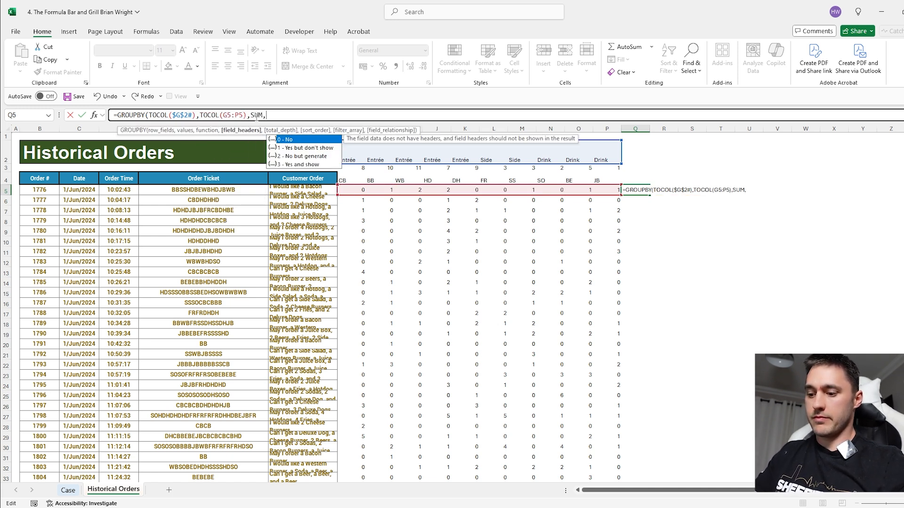
pyautogui.write('0,0')
pyautogui.press('Return')
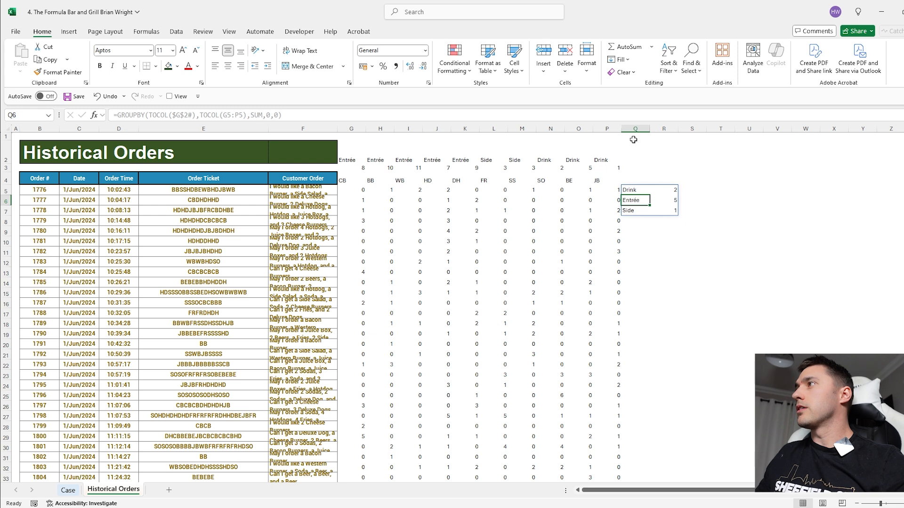
# Step: Check the category totals beside the first order and wrap the Q5 GROUPBY formula in MIN
pyautogui.moveTo(640, 188); pyautogui.dragTo(674, 211)
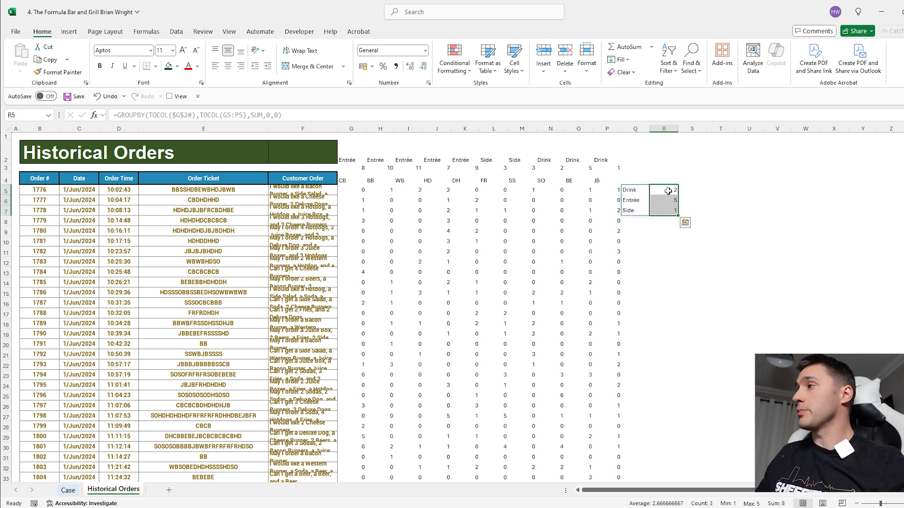
pyautogui.moveTo(672, 212); pyautogui.dragTo(671, 190)
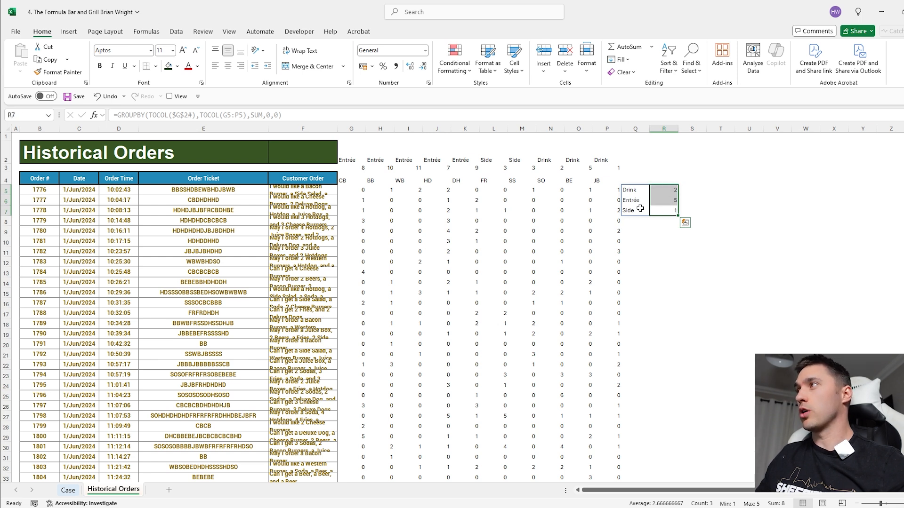
pyautogui.click(635, 190)
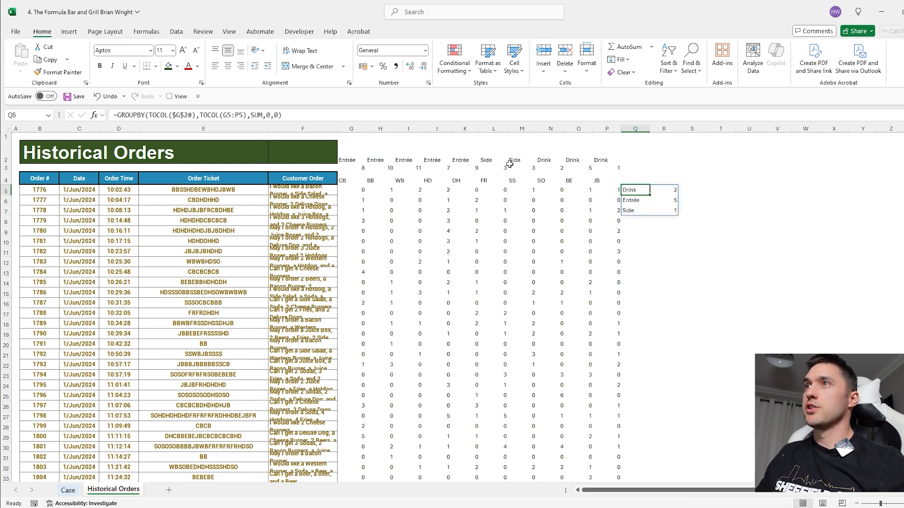
pyautogui.click(121, 114)
pyautogui.click(118, 115)
pyautogui.write('MIN(')
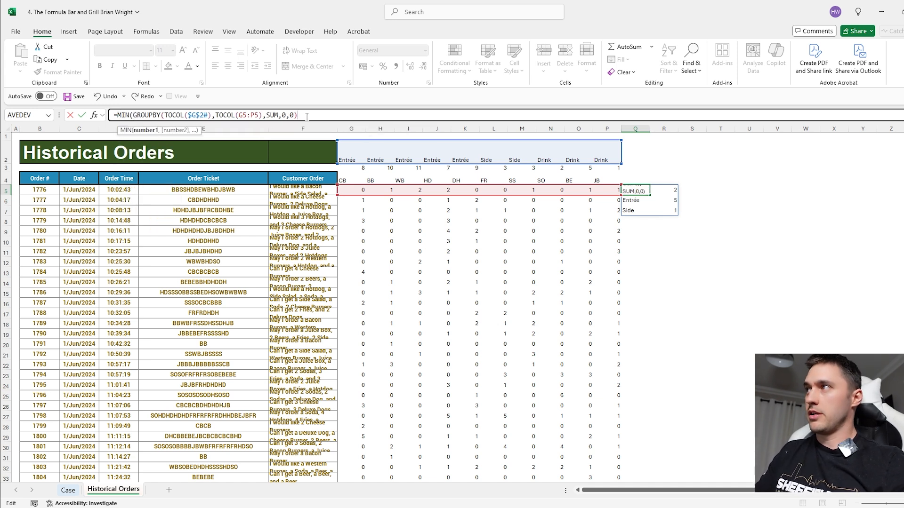
pyautogui.write(')')
pyautogui.press('Return')
# Step: Multiply the Q5 MIN formula by 2 and enter the header Discount in Q4
pyautogui.click(640, 191)
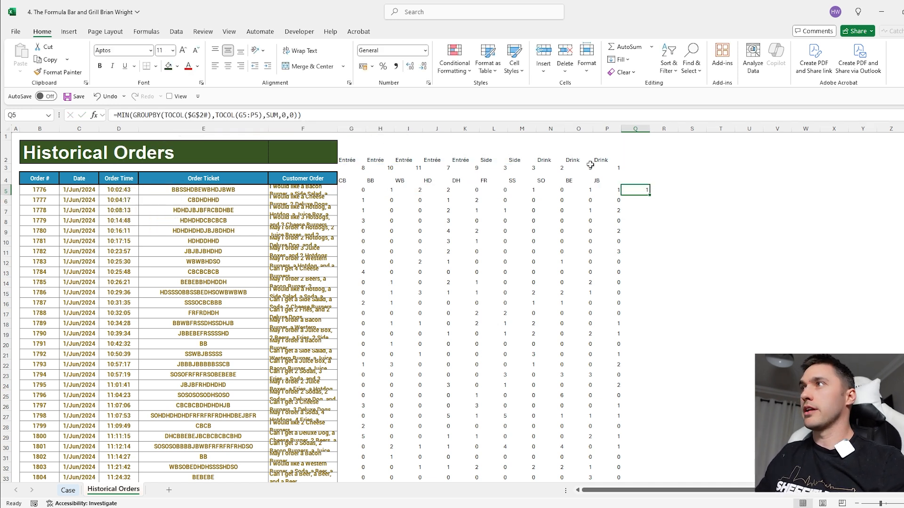
pyautogui.click(432, 114)
pyautogui.write('*2')
pyautogui.press('Return')
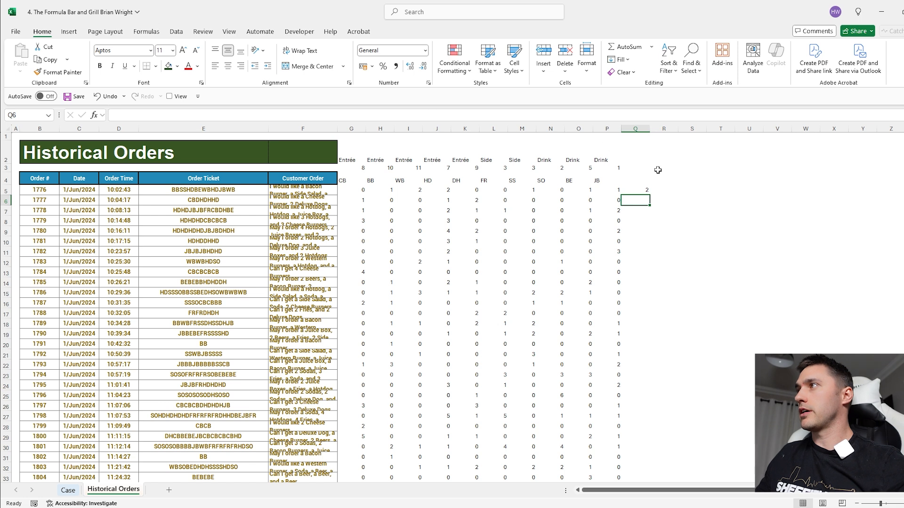
pyautogui.click(643, 179)
pyautogui.write('dISCOUNT')
pyautogui.press('Tab')
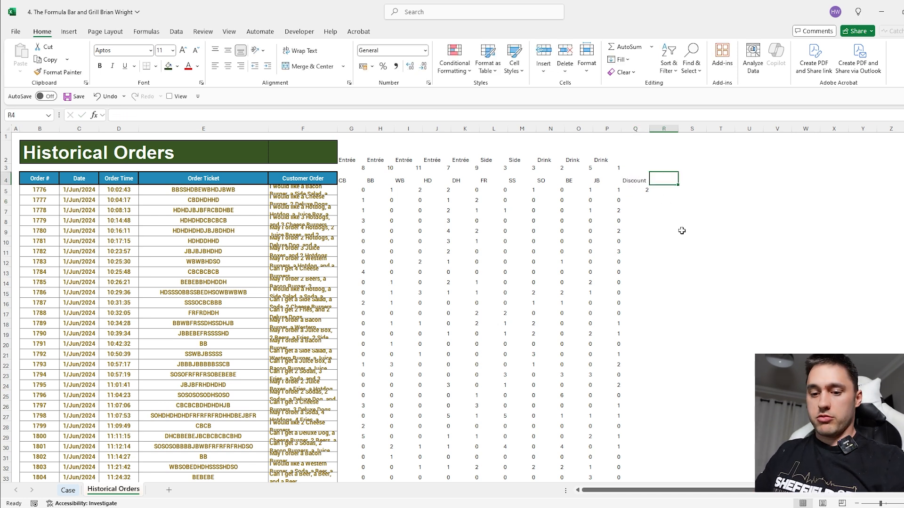
# Step: In R4, calculate the first order's total less its discount with =SUMPRODUCT($G$3#,G5:P5)-Q5
pyautogui.write('=')
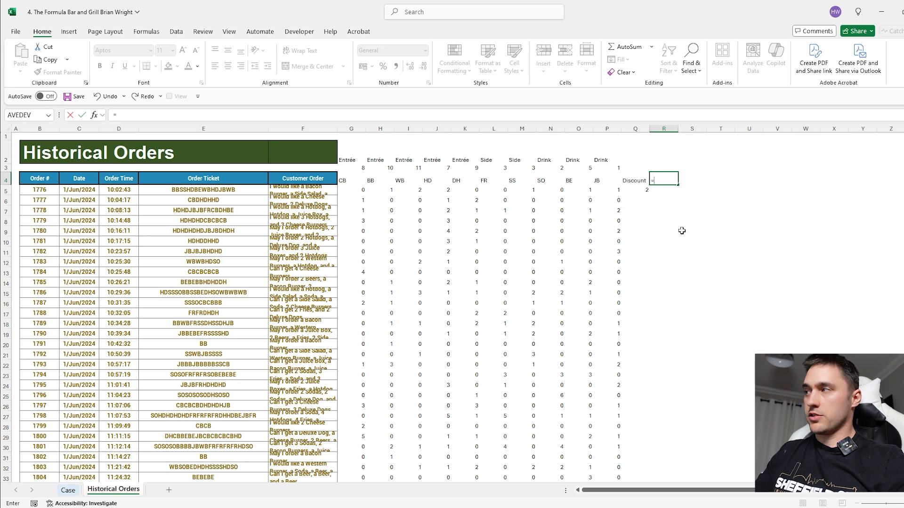
pyautogui.write('sump')
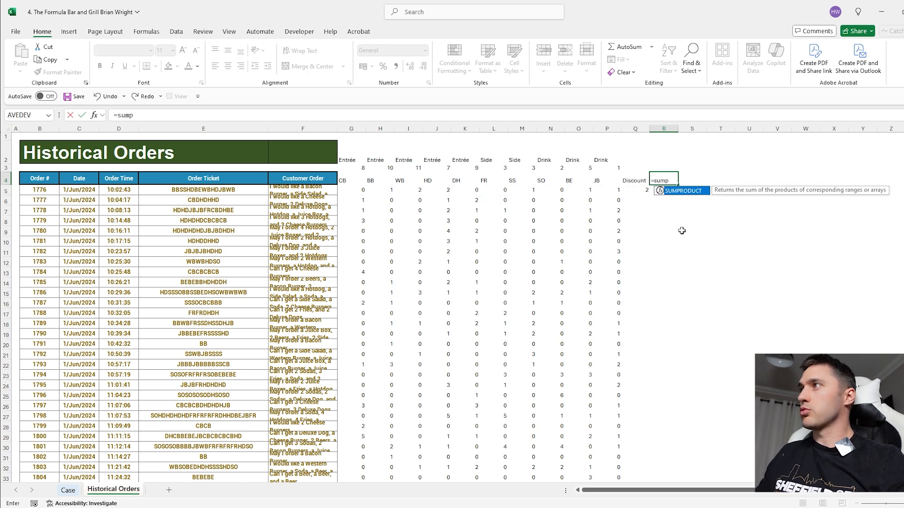
pyautogui.press('Tab')
pyautogui.moveTo(607, 168); pyautogui.dragTo(360, 169)
pyautogui.press('F4')
pyautogui.write(',')
pyautogui.moveTo(617, 188); pyautogui.dragTo(362, 187)
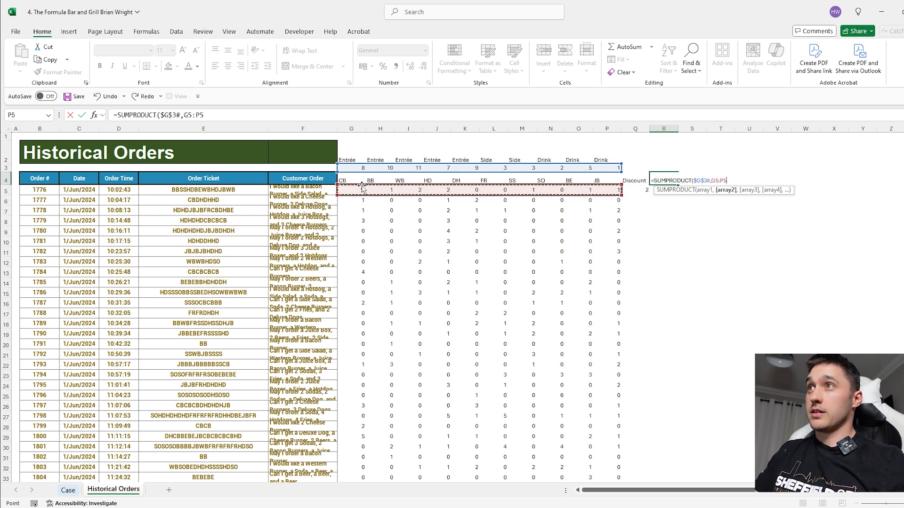
pyautogui.write(')-')
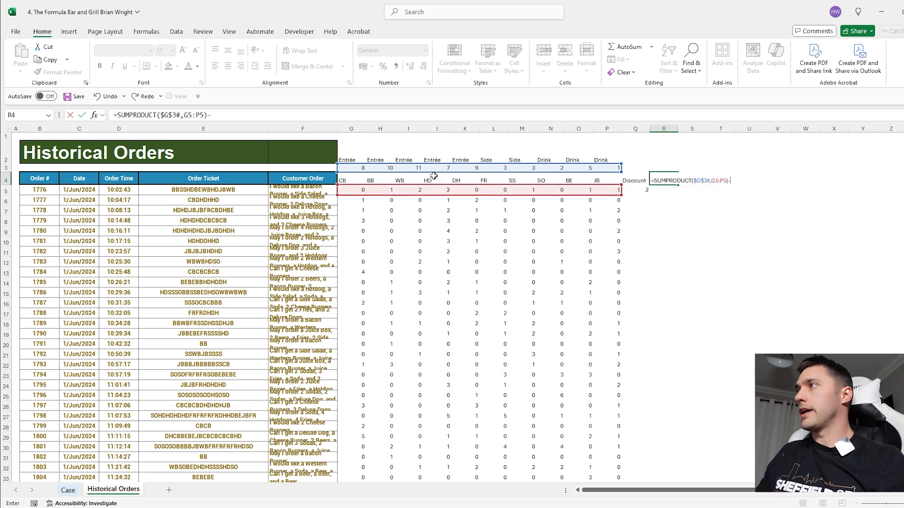
pyautogui.click(638, 190)
pyautogui.press('Return')
# Step: Move the order total formula from R4 down to R5, on the first order's row
pyautogui.click(638, 190)
pyautogui.click(674, 180)
pyautogui.click(645, 191)
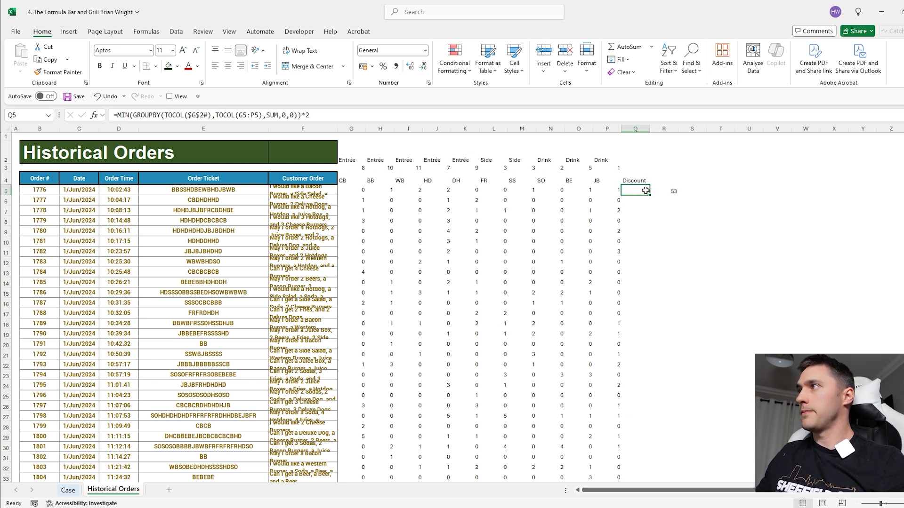
# Step: Fill the discount and order total formulas from Q5:R5 down through the last historical order
pyautogui.keyDown('shift'); pyautogui.click(663, 190); pyautogui.keyUp('shift')
pyautogui.hotkey('ctrl', 'shift', 'Down')
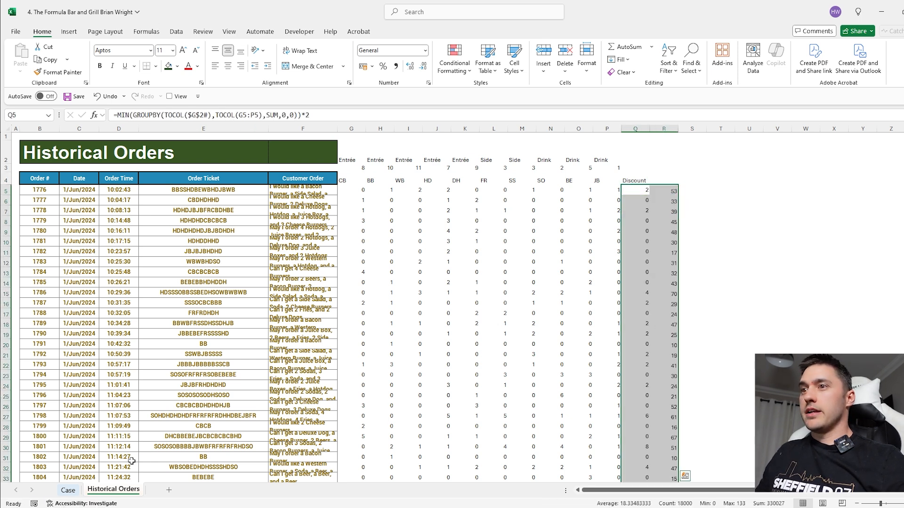
# Step: In R38 of the Case sheet, rank the order dates by frequency with =MostOf('Historical Orders'!C5:C9004)
pyautogui.click(75, 490)
pyautogui.scroll(-10, 325, 289)
pyautogui.scroll(6, 325, 289)
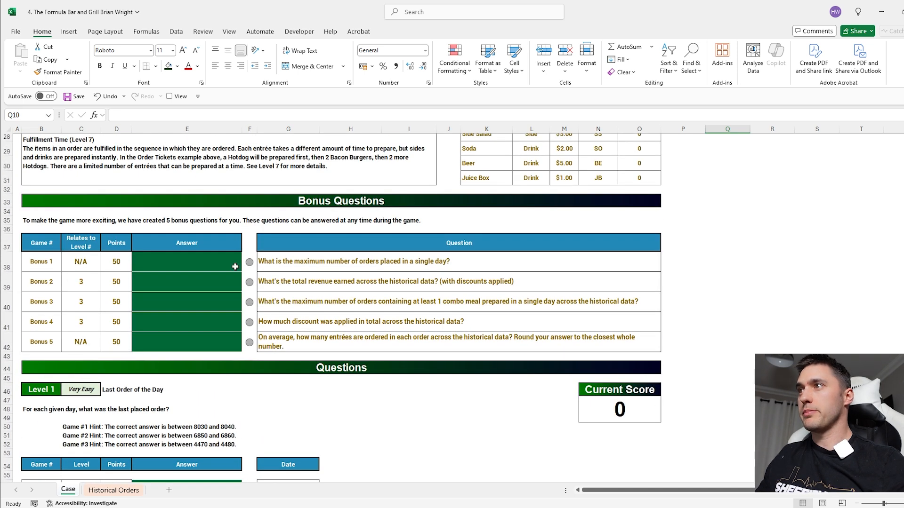
pyautogui.click(234, 266)
pyautogui.click(696, 261)
pyautogui.click(765, 262)
pyautogui.write('=MostOf(')
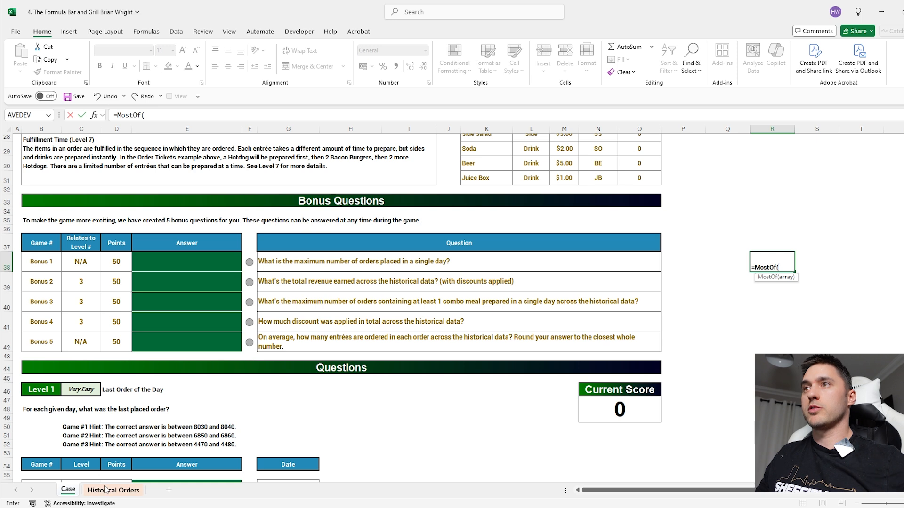
pyautogui.click(105, 490)
pyautogui.click(84, 193)
pyautogui.hotkey('ctrl', 'shift', 'Down')
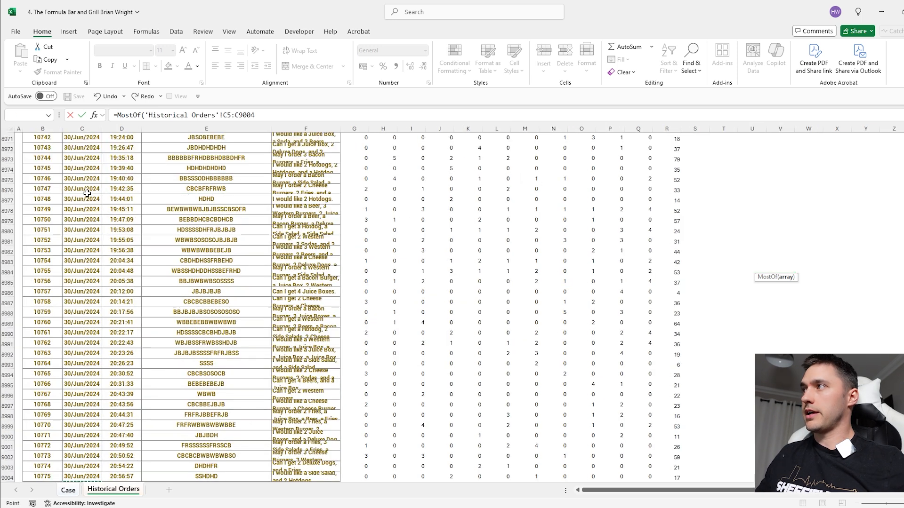
pyautogui.press('Return')
# Step: Enter 332 as the Bonus 1 answer for the maximum number of orders in a single day
pyautogui.click(829, 258)
pyautogui.click(204, 259)
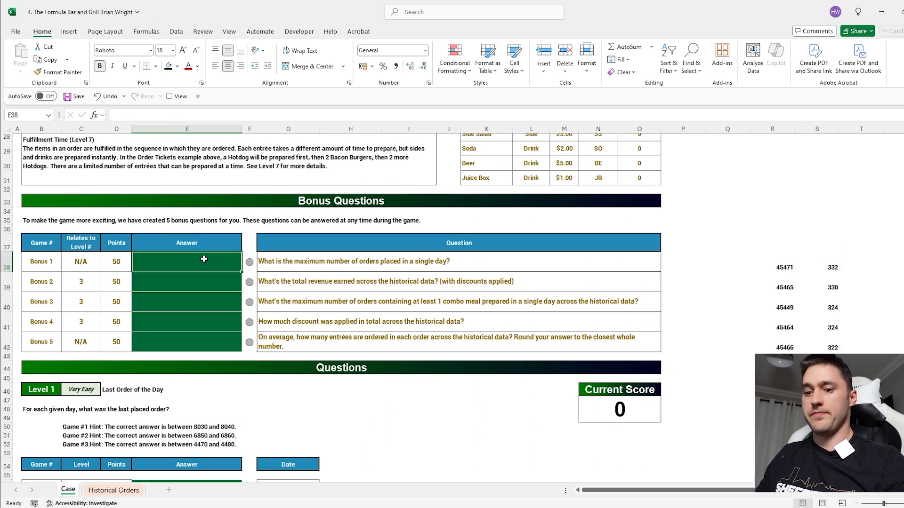
pyautogui.write('332')
pyautogui.press('Return')
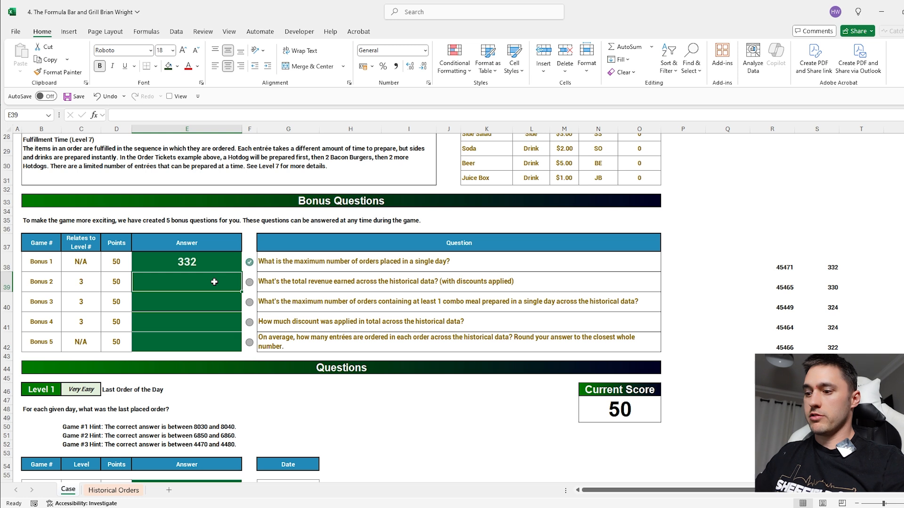
# Step: Answer Bonus 2 with a SUM of the order totals in column R of Historical Orders
pyautogui.write('=sum')
pyautogui.press('Tab')
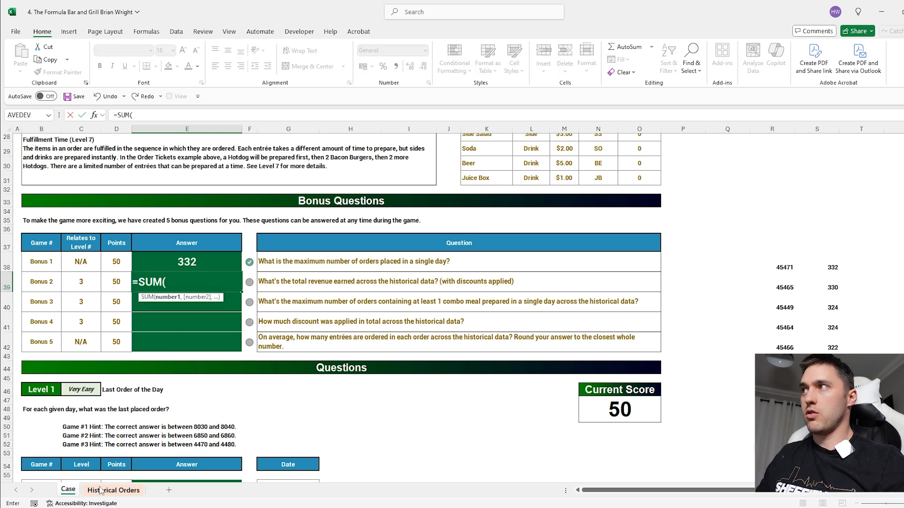
pyautogui.click(113, 490)
pyautogui.click(665, 129)
pyautogui.press('Return')
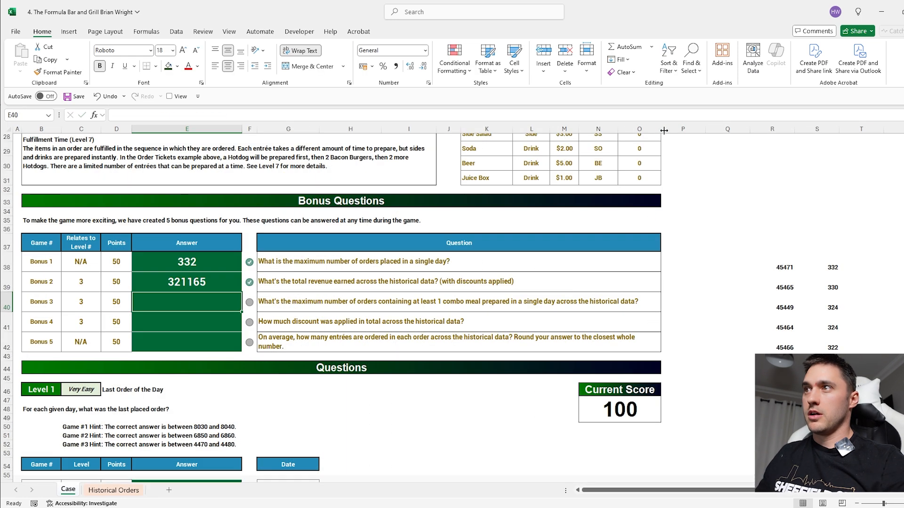
# Step: In S5 of Historical Orders, flag the orders containing a combo meal with =--(Q5:Q9004>0)
pyautogui.hotkey('ctrl', 'pagedown')
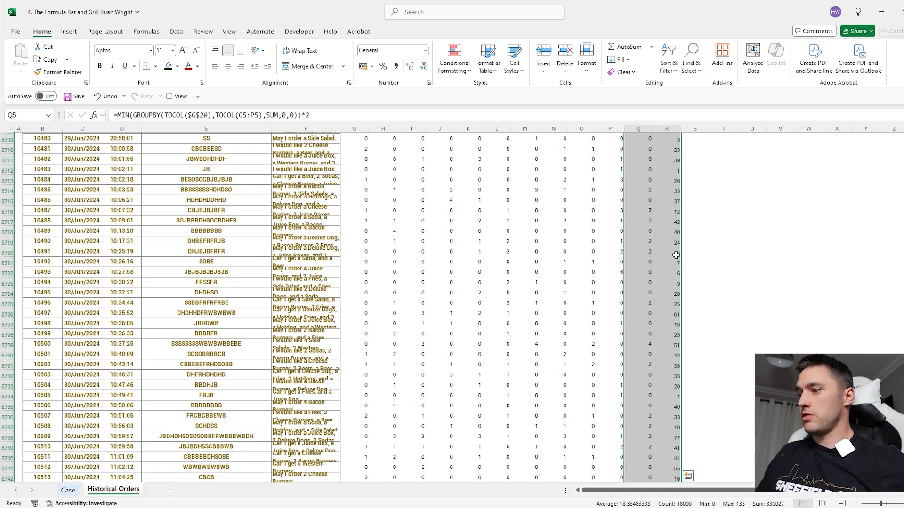
pyautogui.press('Right')
pyautogui.press('Right')
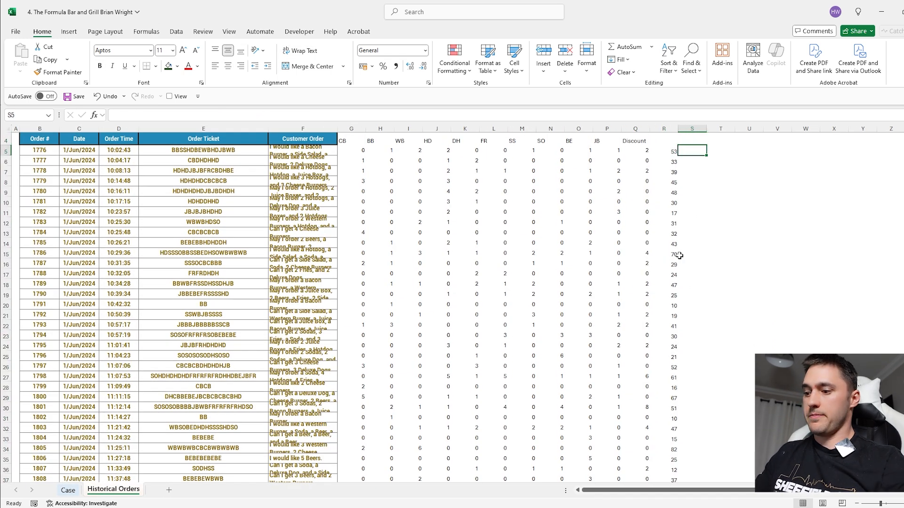
pyautogui.write('=--')
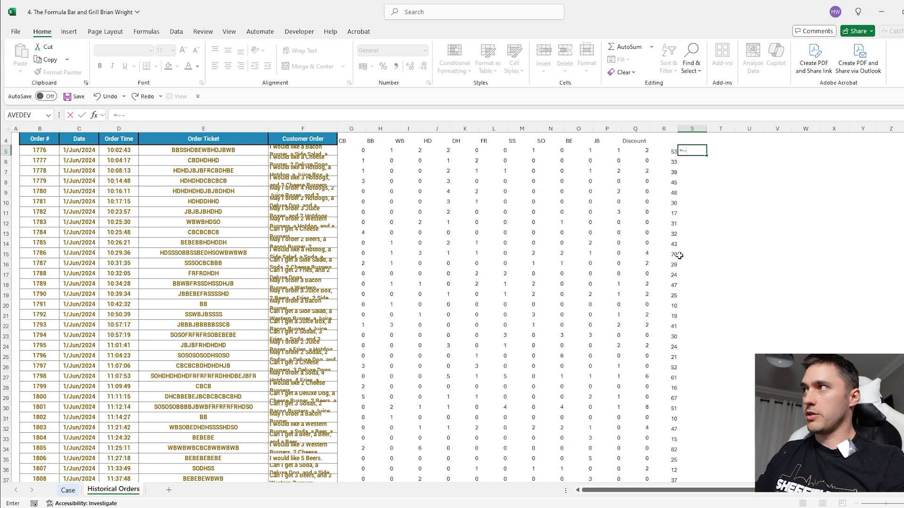
pyautogui.write('(')
pyautogui.click(637, 151)
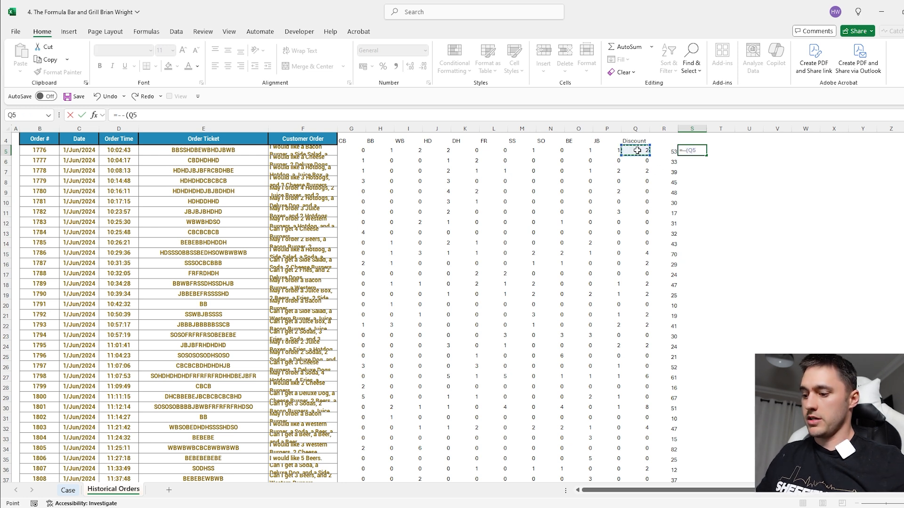
pyautogui.hotkey('ctrl', 'shift', 'Down')
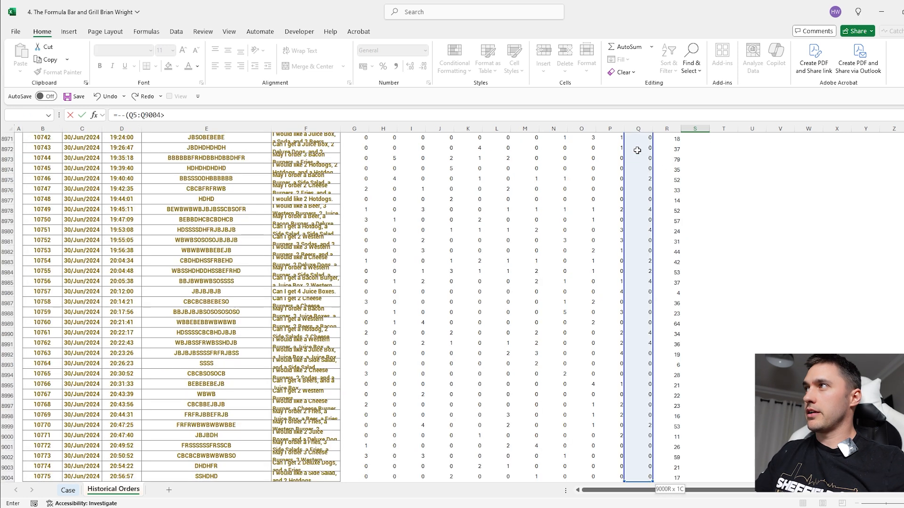
pyautogui.press('Return')
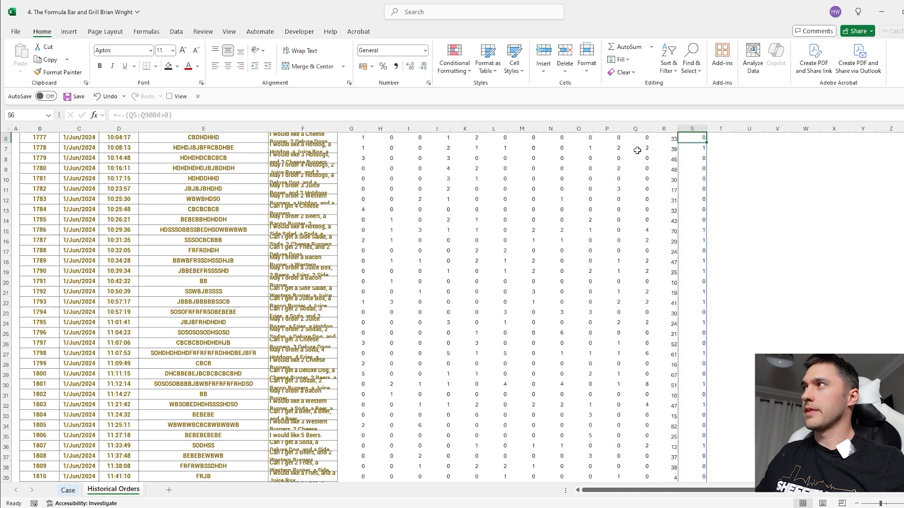
pyautogui.click(691, 190)
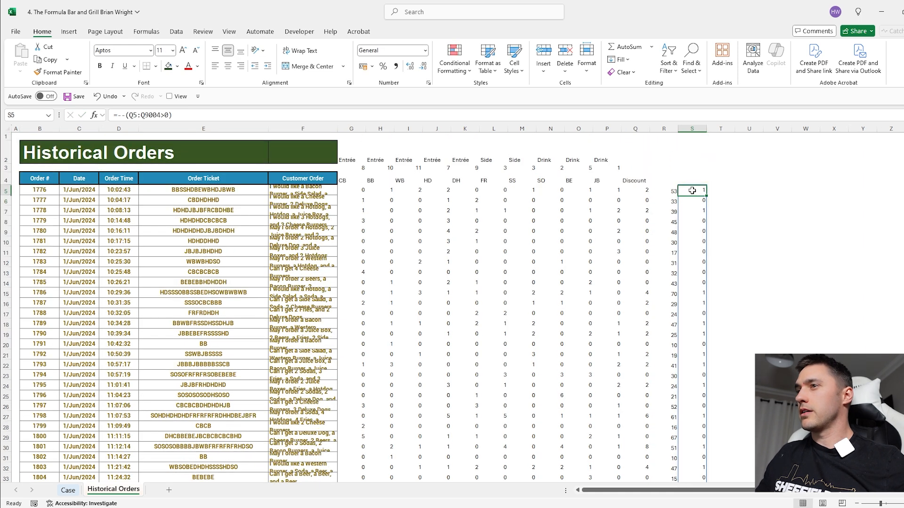
# Step: In U5 of Historical Orders, total the combo flags per date in descending order with =GROUPBY(C5:C9004,S5#,SUM,,,-2)
pyautogui.click(68, 490)
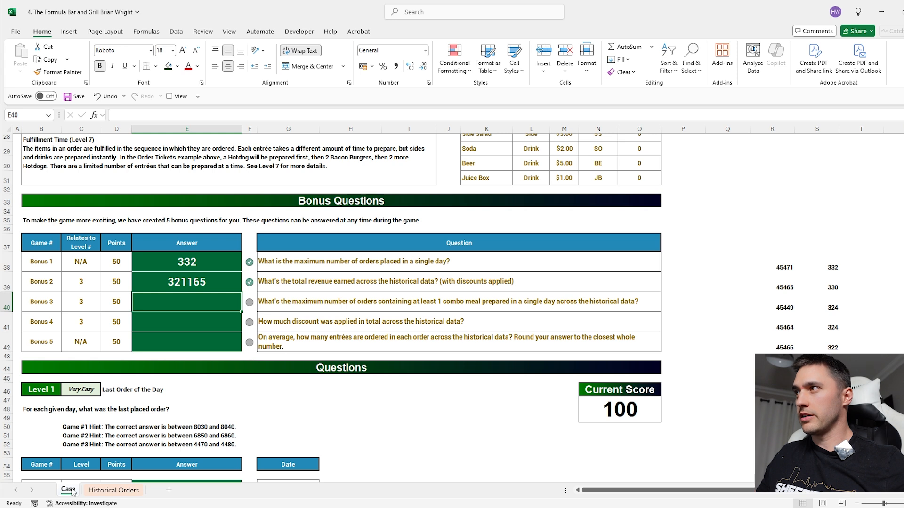
pyautogui.click(106, 490)
pyautogui.click(755, 191)
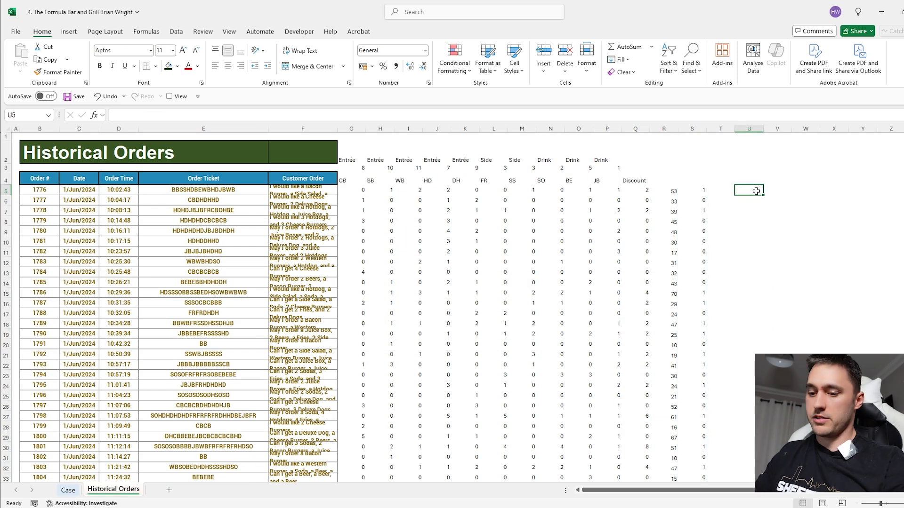
pyautogui.write('=group')
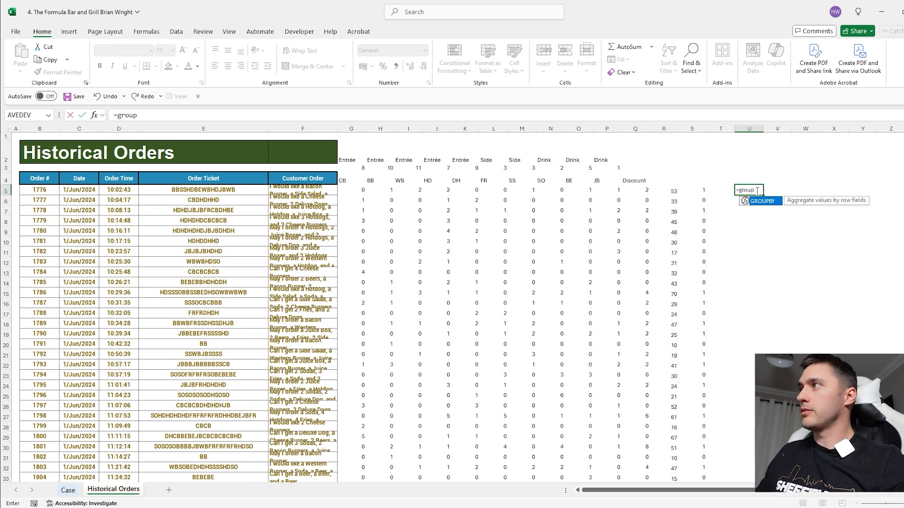
pyautogui.press('Tab')
pyautogui.click(82, 195)
pyautogui.hotkey('ctrl', 'shift', 'Down')
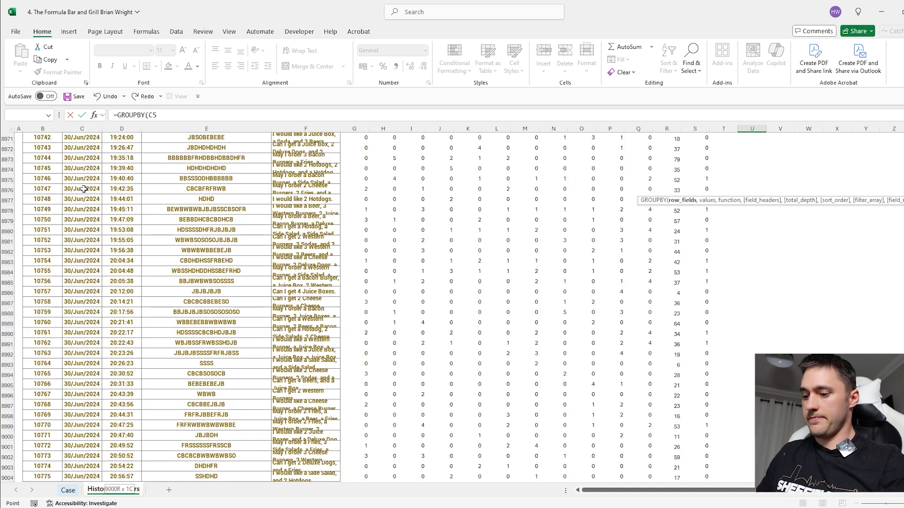
pyautogui.write(',')
pyautogui.click(700, 476)
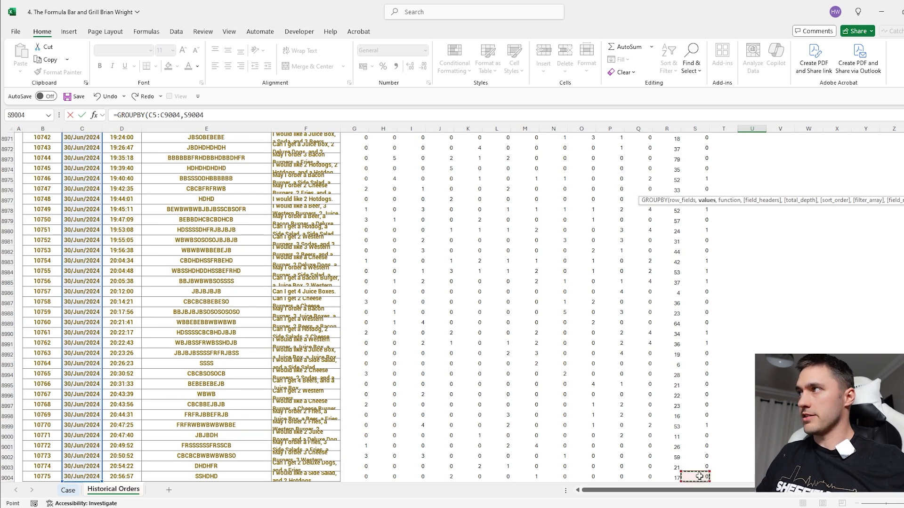
pyautogui.hotkey('ctrl', 'shift', 'Up')
pyautogui.write(',s')
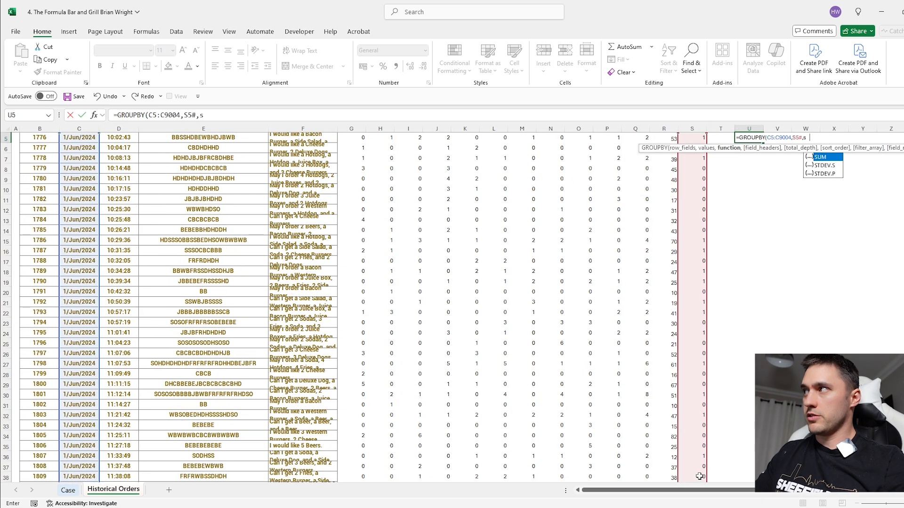
pyautogui.write('um,,,-')
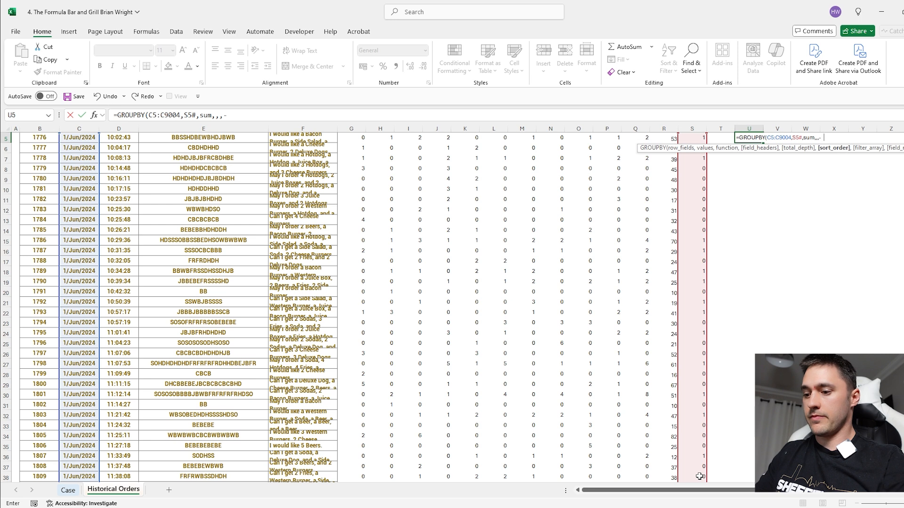
pyautogui.press('Return')
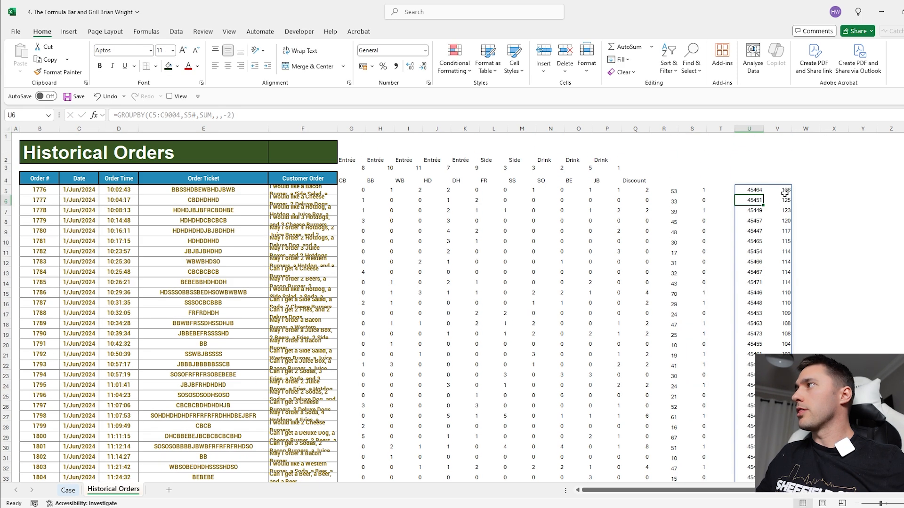
# Step: Enter 136 as the Bonus 3 answer for the most combo meal orders in one day
pyautogui.click(784, 193)
pyautogui.click(68, 490)
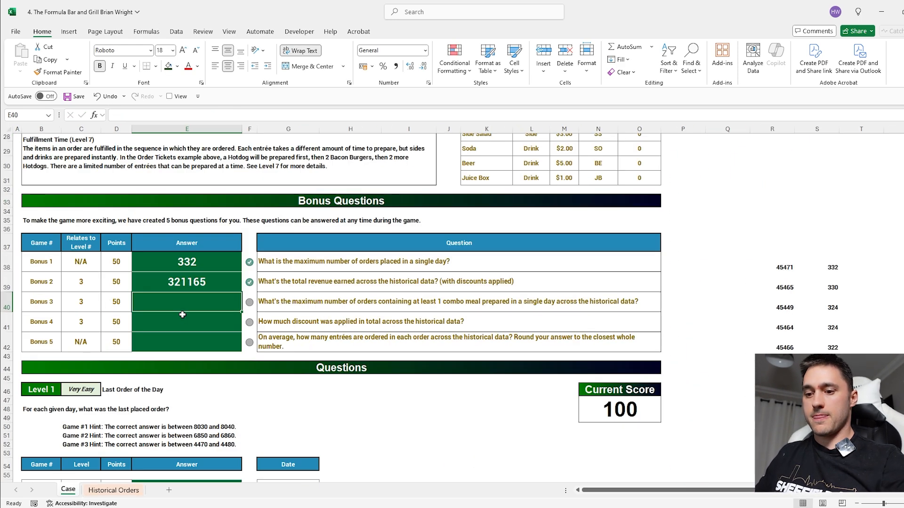
pyautogui.write('136')
pyautogui.press('Return')
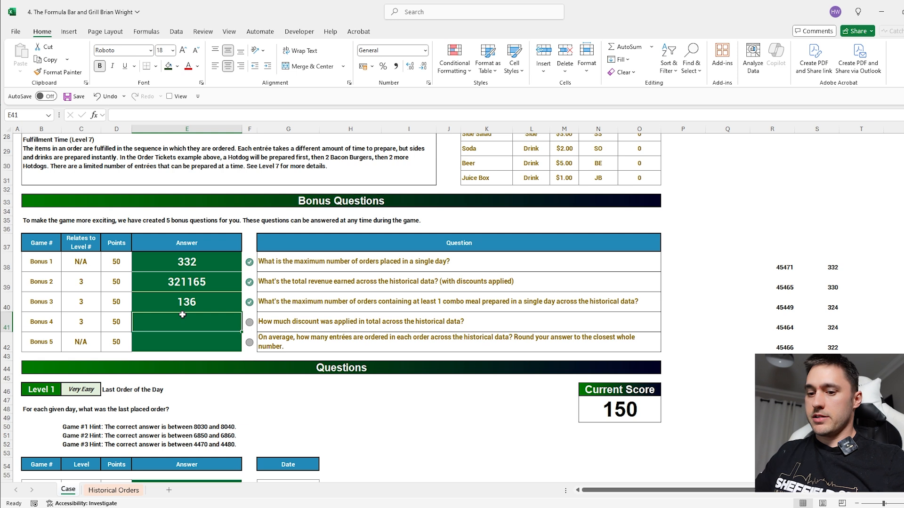
# Step: Answer Bonus 4 with a SUM of the Discount column Q of Historical Orders
pyautogui.write('=sum')
pyautogui.press('Tab')
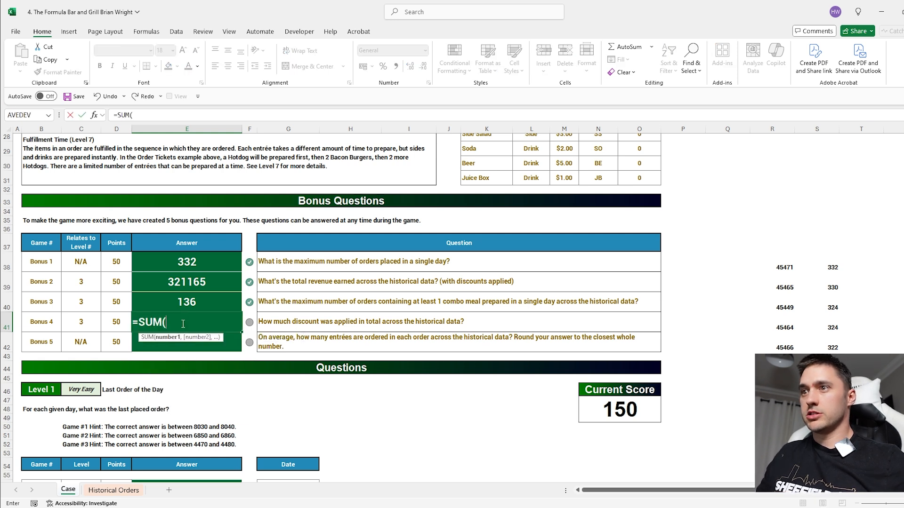
pyautogui.click(108, 490)
pyautogui.click(634, 127)
pyautogui.press('Return')
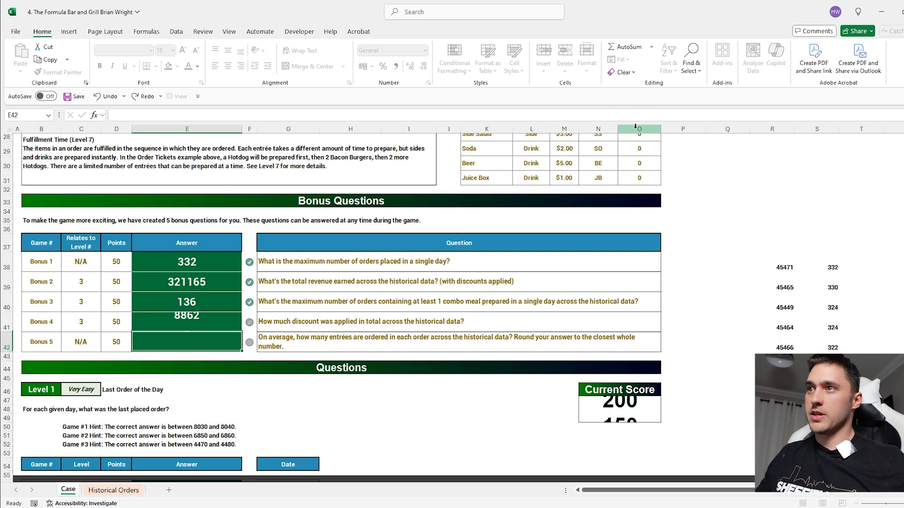
# Step: In T5 of Historical Orders, count the first order's entrées with =SUMIFS(G5:Q5,$G$2#,$G$2)
pyautogui.click(108, 489)
pyautogui.click(720, 190)
pyautogui.write('=s')
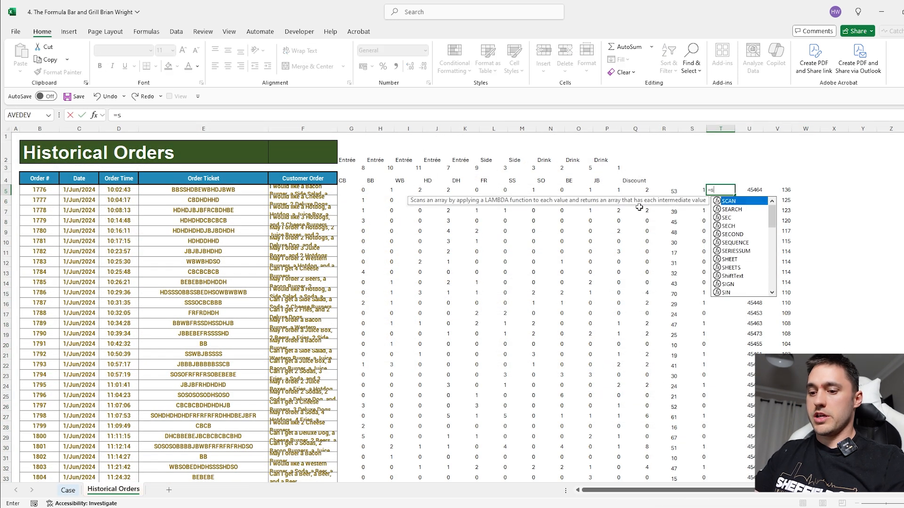
pyautogui.write('umifs')
pyautogui.press('Tab')
pyautogui.moveTo(640, 191); pyautogui.dragTo(359, 194)
pyautogui.write(',')
pyautogui.moveTo(604, 162); pyautogui.dragTo(351, 160)
pyautogui.press('F4')
pyautogui.write(',')
pyautogui.click(351, 159)
pyautogui.press('F4')
pyautogui.press('Return')
pyautogui.click(721, 191)
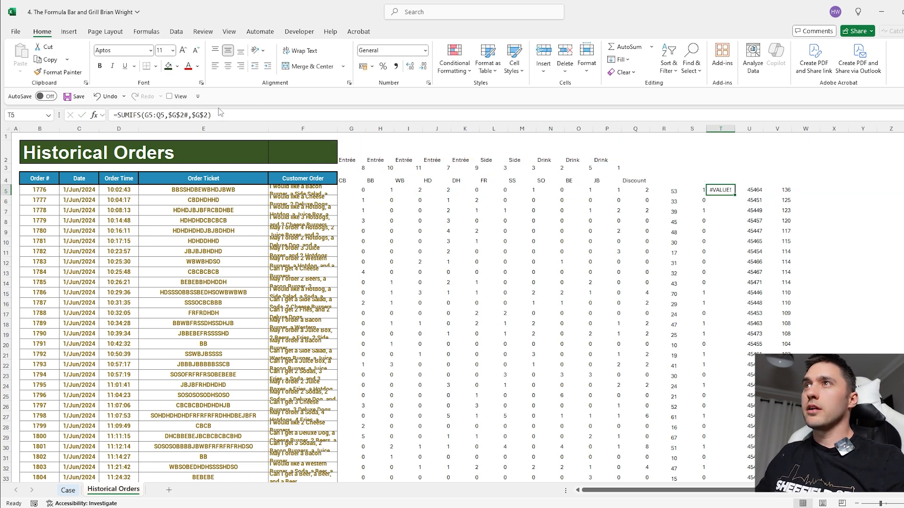
# Step: Correct the T5 sum range to G5:P5 and fill the entrée count down for all orders
pyautogui.click(163, 114)
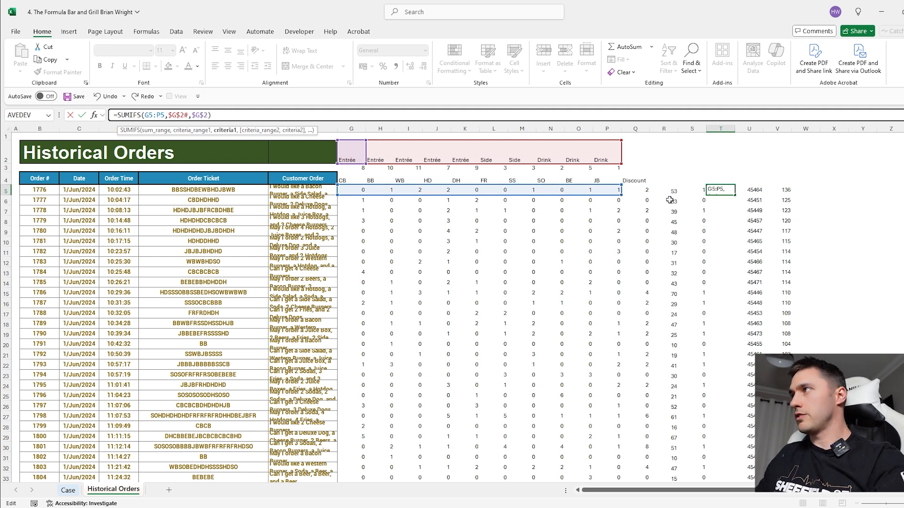
pyautogui.press('Return')
pyautogui.click(723, 189)
pyautogui.doubleClick(734, 195)
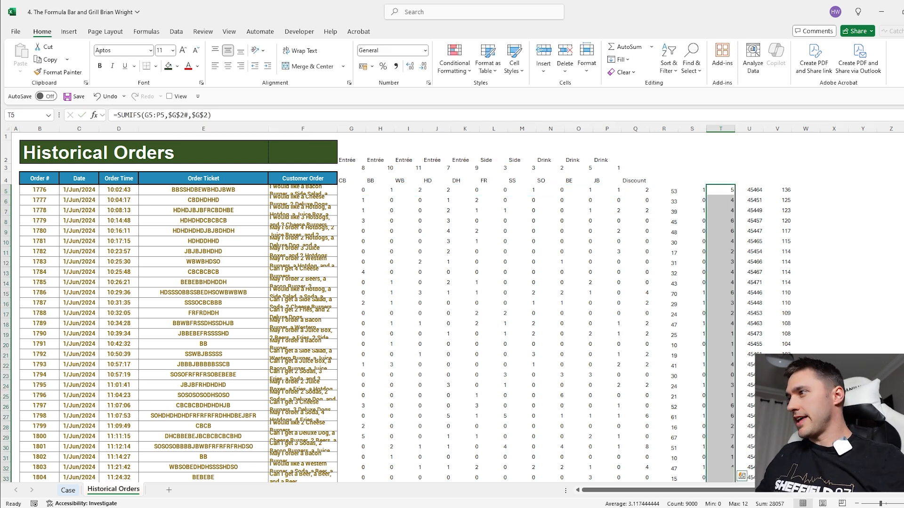
# Step: Enter 3 as the Bonus 5 answer and copy the five bonus answers in E38:E42
pyautogui.click(68, 490)
pyautogui.write('3')
pyautogui.click(685, 306)
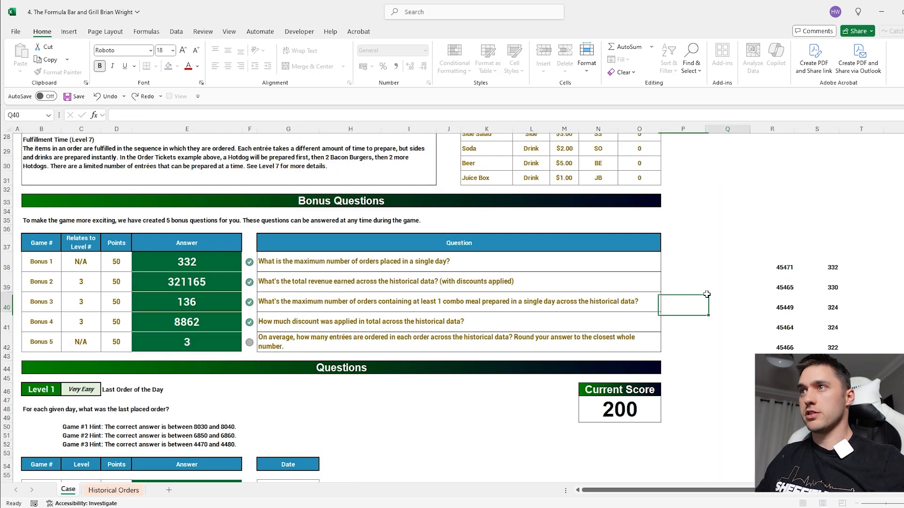
pyautogui.moveTo(187, 265); pyautogui.dragTo(188, 344)
pyautogui.hotkey('ctrl', 'c')
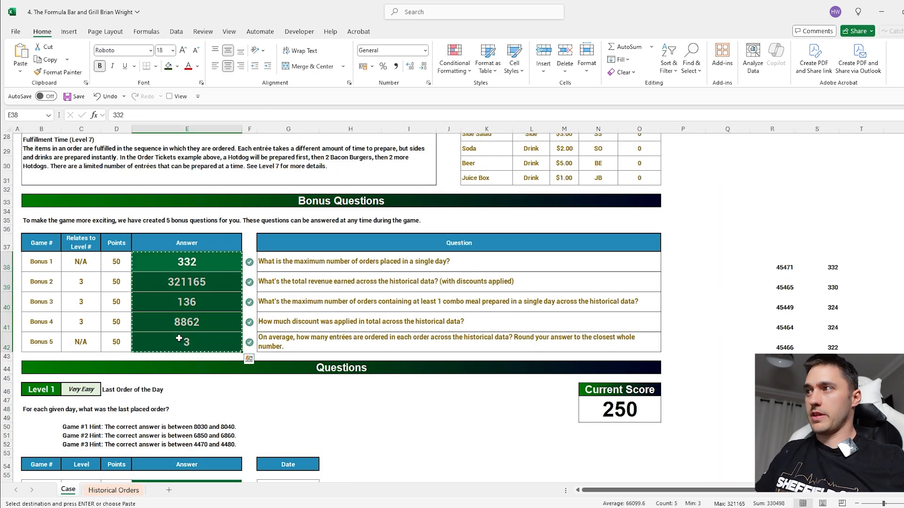
# Step: Begin the Level 1 answer in E58 with MAXIFS, using the absolute order number range 'Historical Orders'!$B$5:$B$9004 as the max range
pyautogui.scroll(-3, 524, 313)
pyautogui.scroll(-6, 524, 313)
pyautogui.scroll(5, 311, 258)
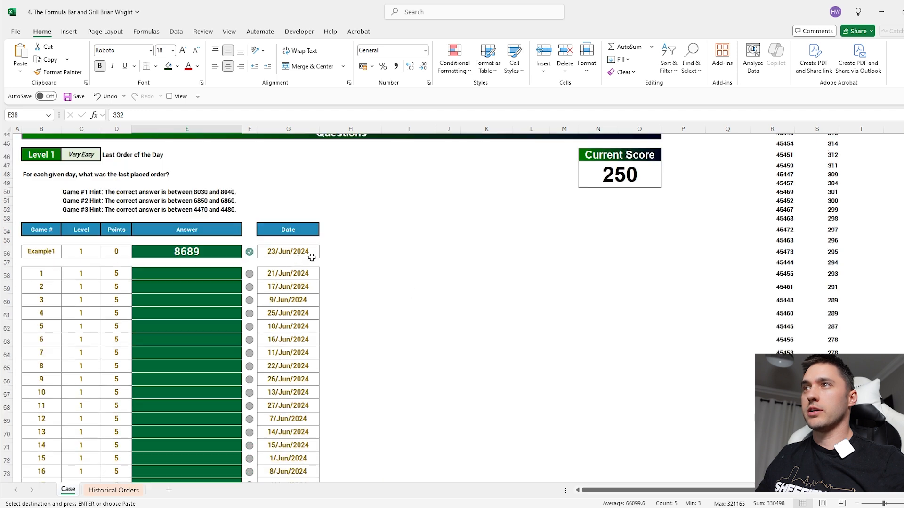
pyautogui.click(190, 274)
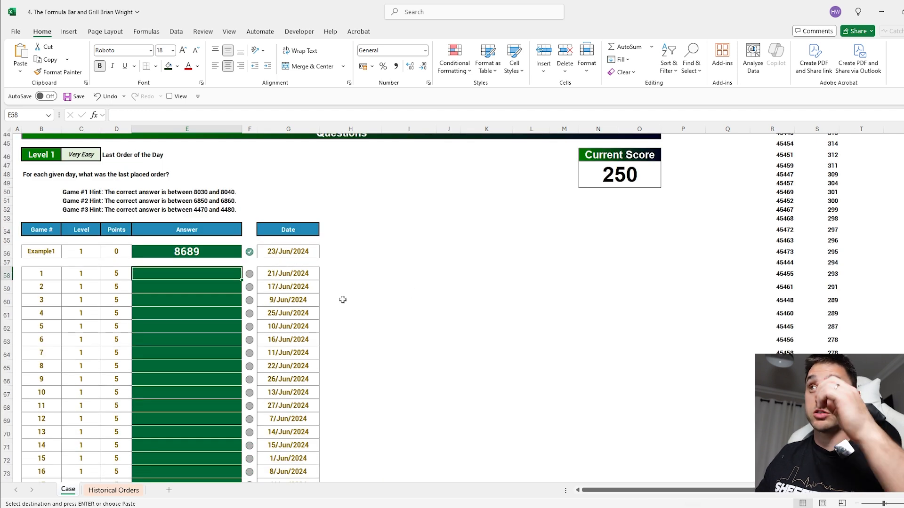
pyautogui.write('=maxif')
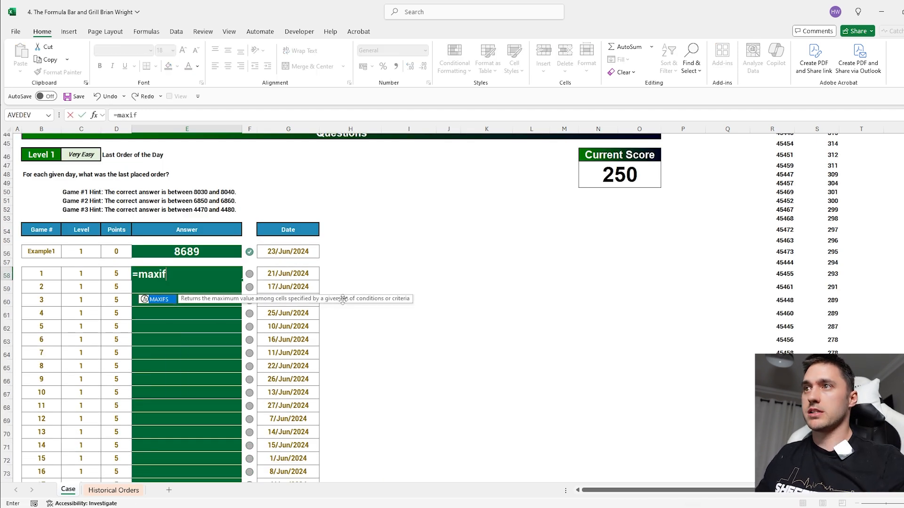
pyautogui.press('Tab')
pyautogui.click(114, 490)
pyautogui.click(36, 190)
pyautogui.hotkey('ctrl', 'shift', 'Down')
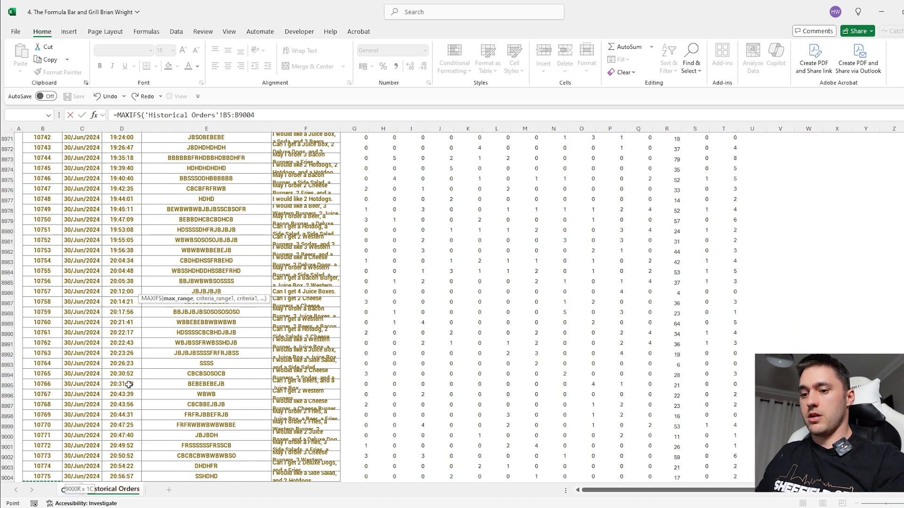
pyautogui.press('F4')
# Step: Complete the E58 MAXIFS with dates 'Historical Orders'!$C$5:$C$9004 matched to G58, and fill it down for all Level 1 games
pyautogui.write(',')
pyautogui.click(82, 476)
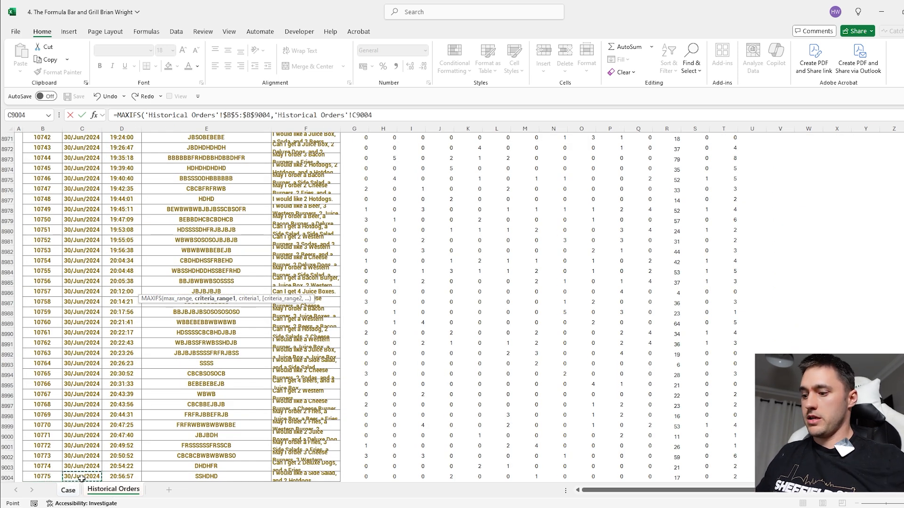
pyautogui.hotkey('ctrl', 'shift', 'Up')
pyautogui.hotkey('shift', 'Down')
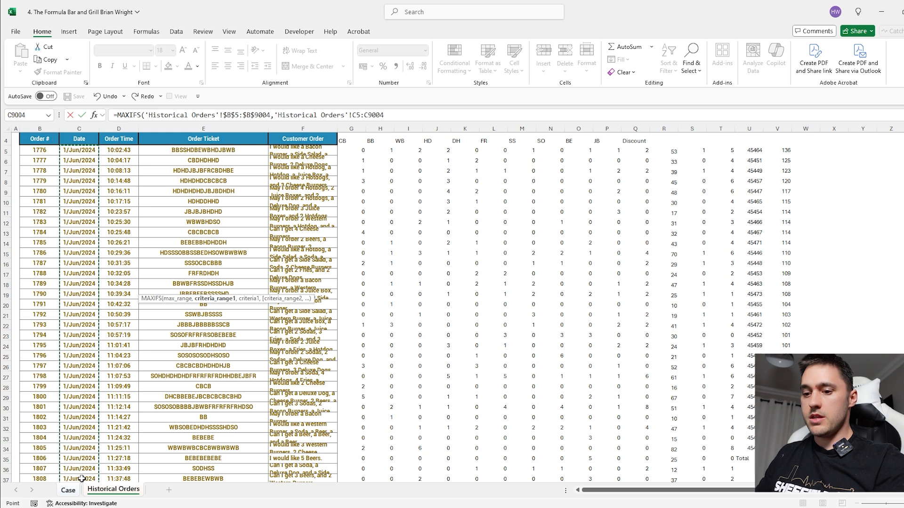
pyautogui.press('F4')
pyautogui.write(',')
pyautogui.click(66, 489)
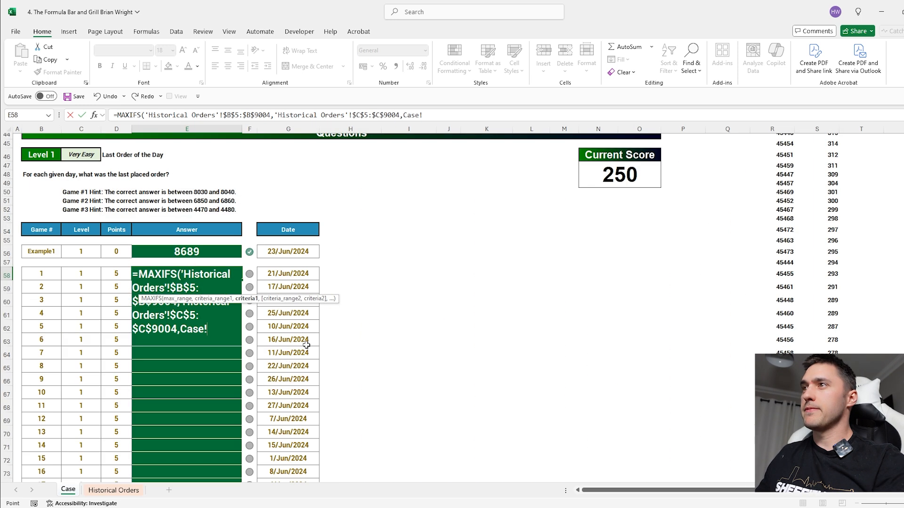
pyautogui.click(287, 269)
pyautogui.press('Return')
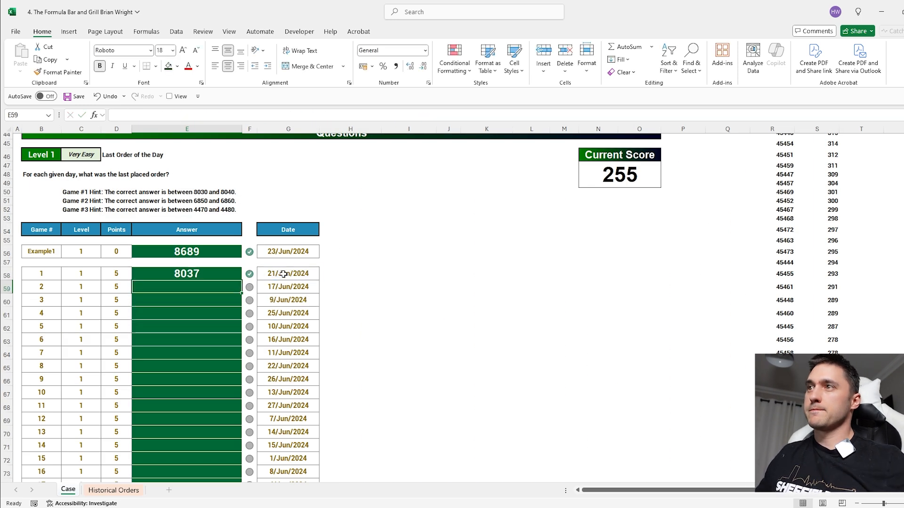
pyautogui.click(229, 274)
pyautogui.doubleClick(241, 280)
# Step: In I92, convert the Level 2 menu items to item codes with =XLOOKUP(H92:H111,K22:K31,N22:N31)
pyautogui.scroll(-12, 250, 330)
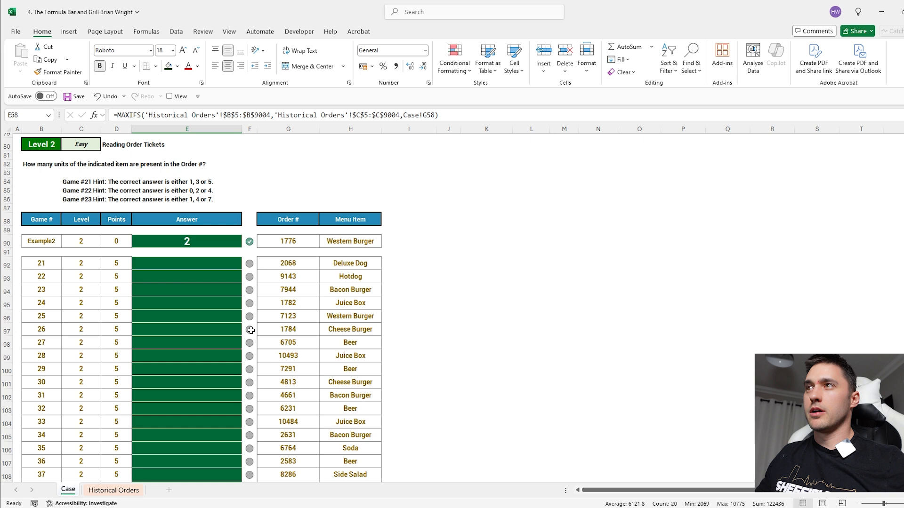
pyautogui.click(221, 269)
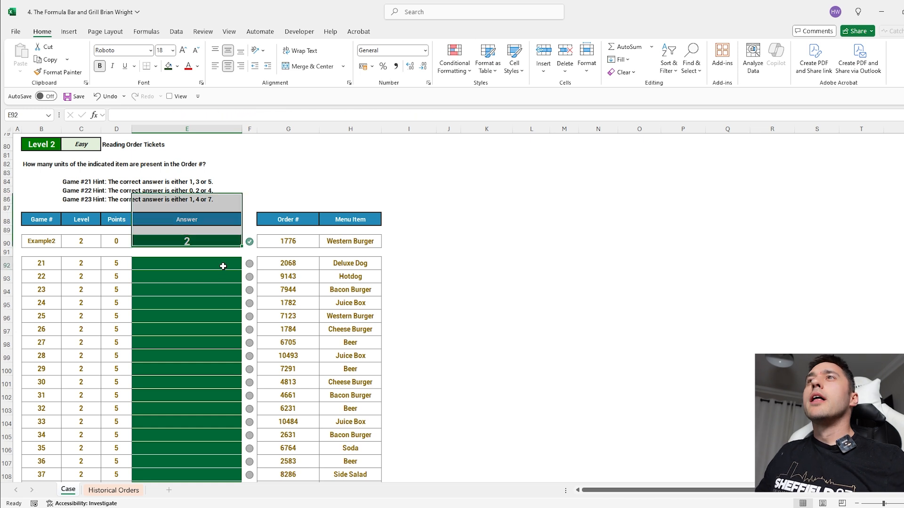
pyautogui.click(399, 264)
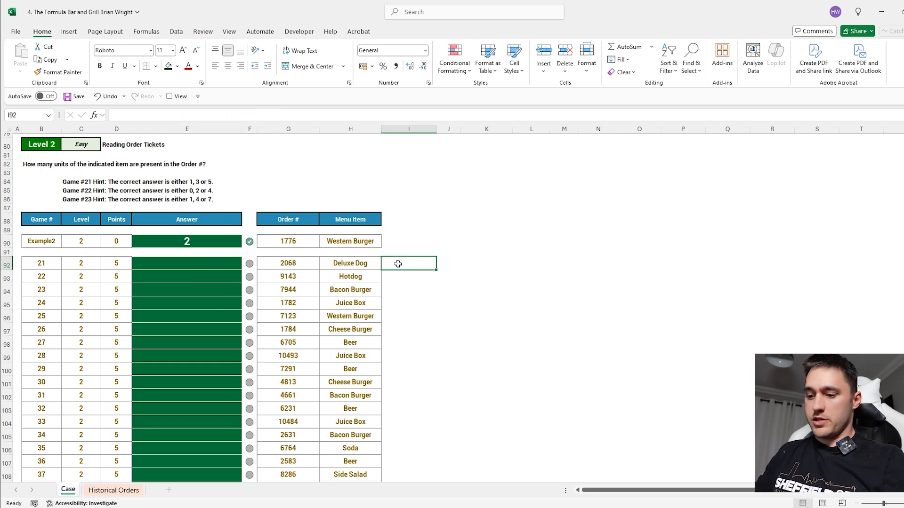
pyautogui.write('=x')
pyautogui.press('Tab')
pyautogui.press('Left')
pyautogui.hotkey('ctrl', 'shift', 'Down')
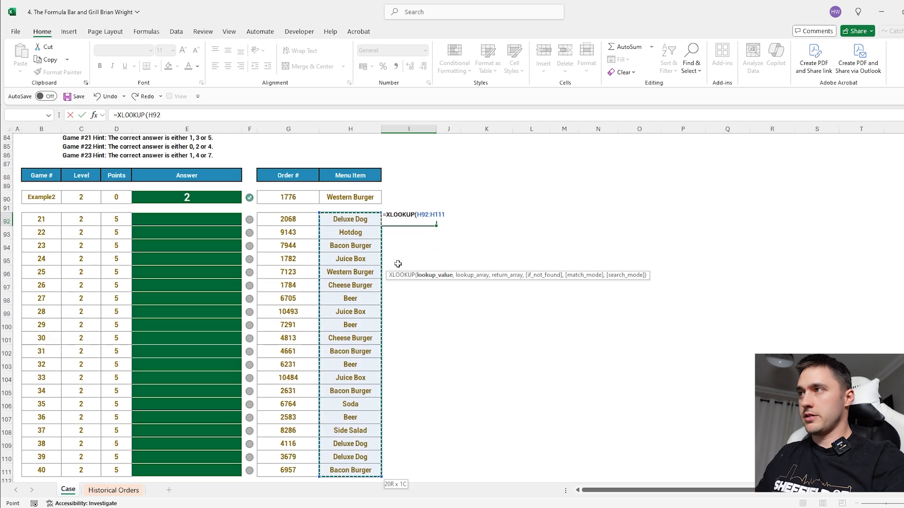
pyautogui.write(',')
pyautogui.scroll(20, 706, 269)
pyautogui.moveTo(493, 285); pyautogui.dragTo(476, 415)
pyautogui.write(',')
pyautogui.moveTo(603, 285); pyautogui.dragTo(601, 414)
pyautogui.press('Return')
# Step: Examine the order number column and the item count grid in Historical Orders as a lookup table for Level 2
pyautogui.scroll(-4, 251, 311)
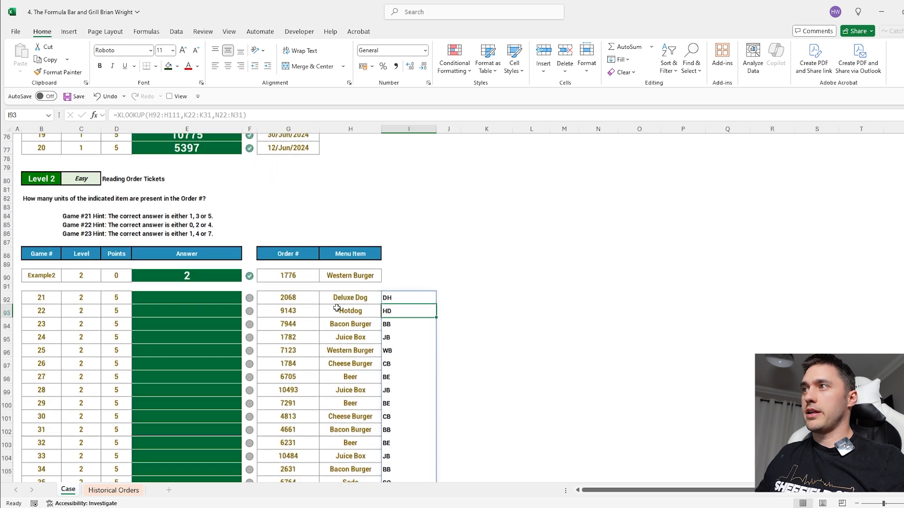
pyautogui.click(207, 287)
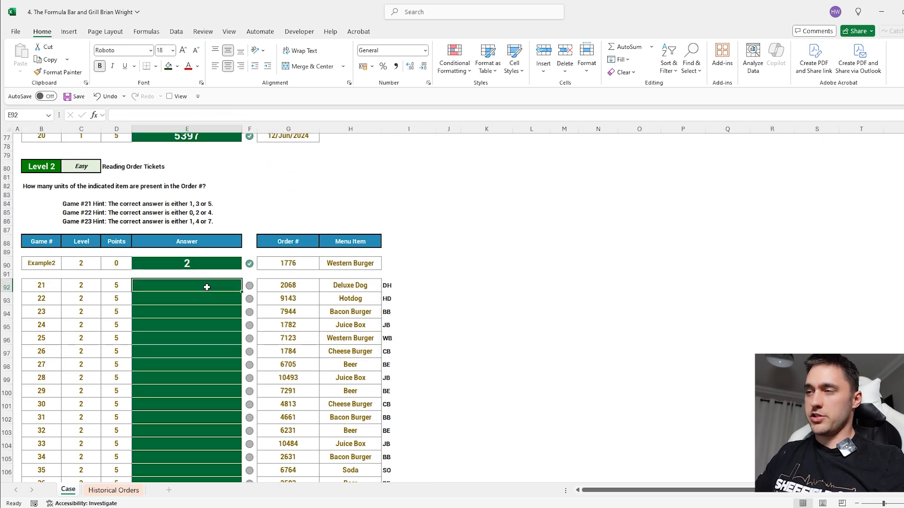
pyautogui.click(117, 490)
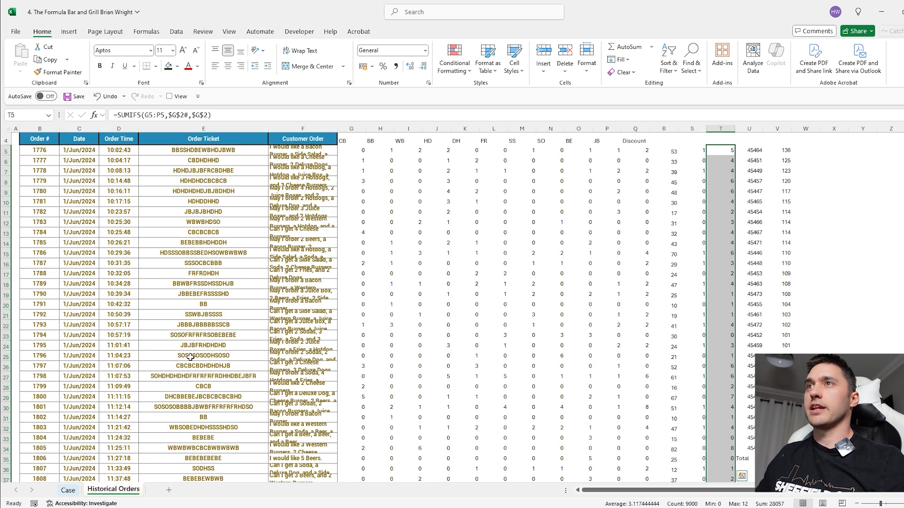
pyautogui.click(39, 138)
pyautogui.hotkey('ctrl', 'shift', 'Down')
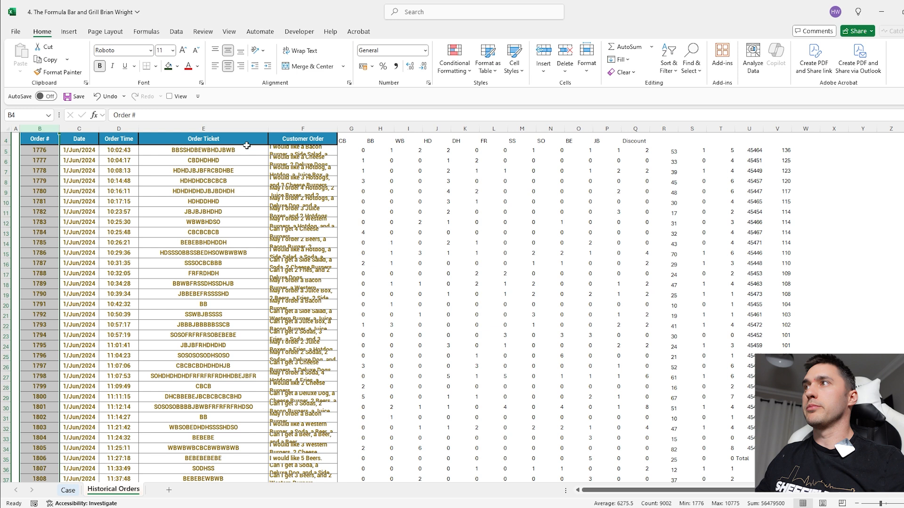
pyautogui.click(353, 139)
pyautogui.moveTo(618, 151); pyautogui.dragTo(361, 272)
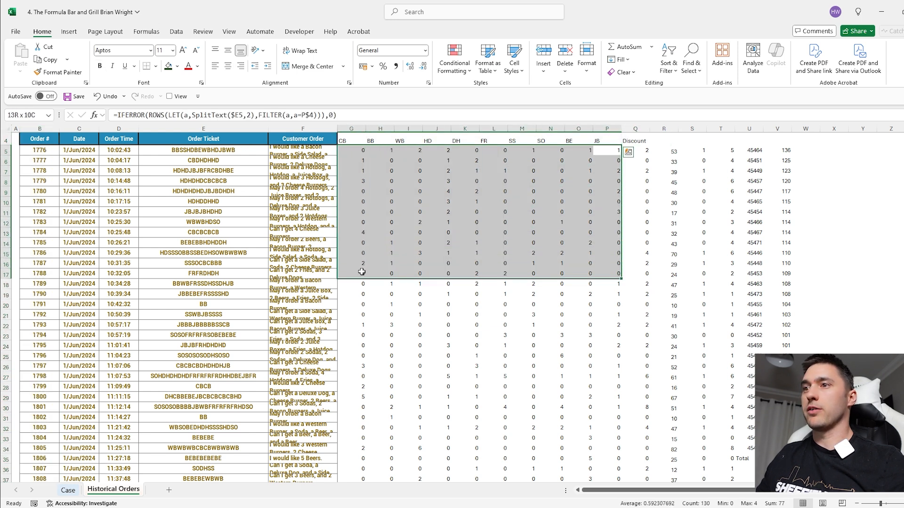
pyautogui.click(68, 490)
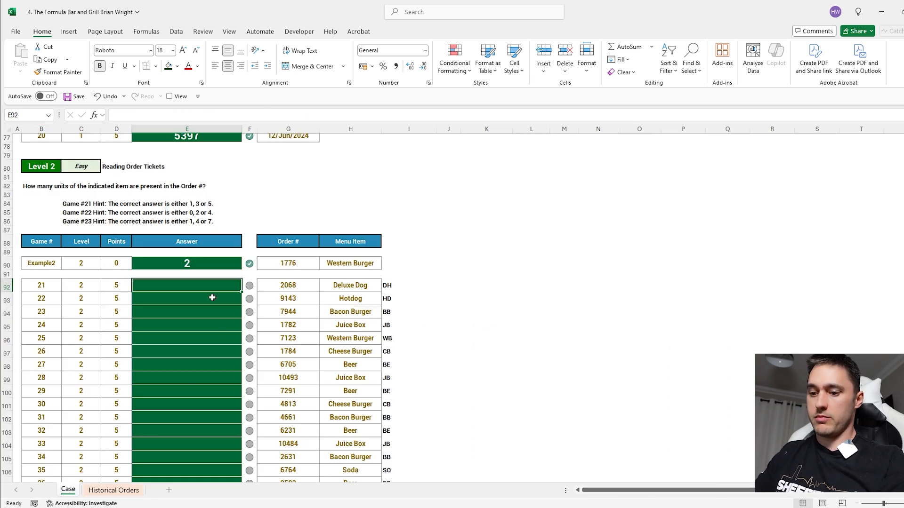
# Step: Begin the Level 2 answer in E92 with TLookup, using 'Historical Orders'!$B$4:$P$9004 as the absolute table range
pyautogui.write('=tl')
pyautogui.press('Tab')
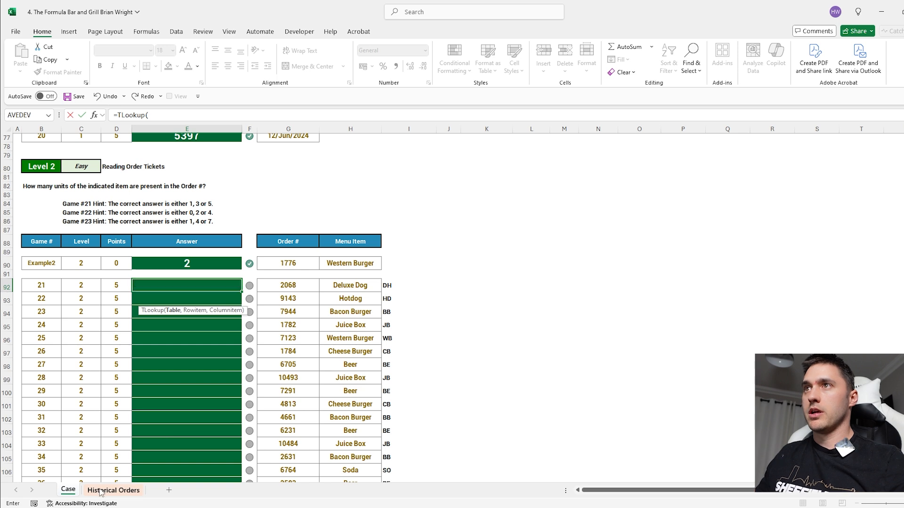
pyautogui.click(100, 490)
pyautogui.moveTo(40, 139); pyautogui.dragTo(615, 184)
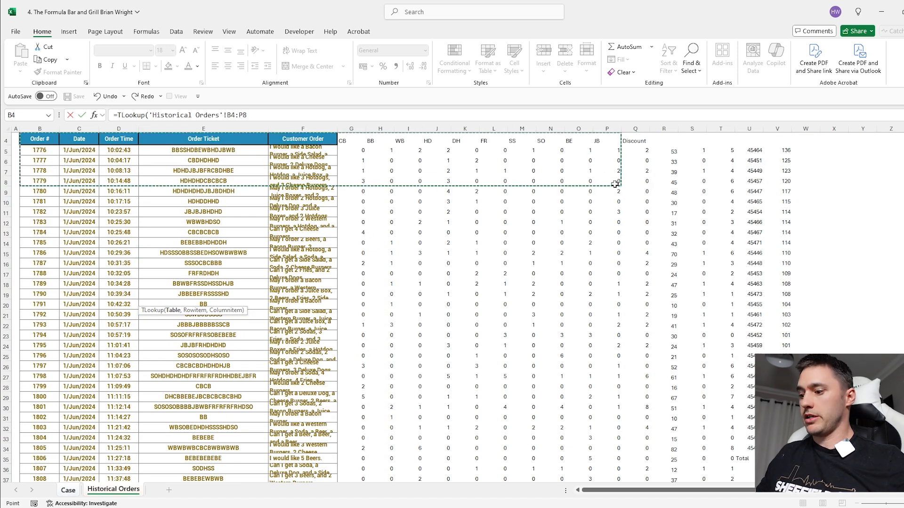
pyautogui.hotkey('ctrl', 'shift', 'Down')
pyautogui.press('F4')
pyautogui.write(',Case!')
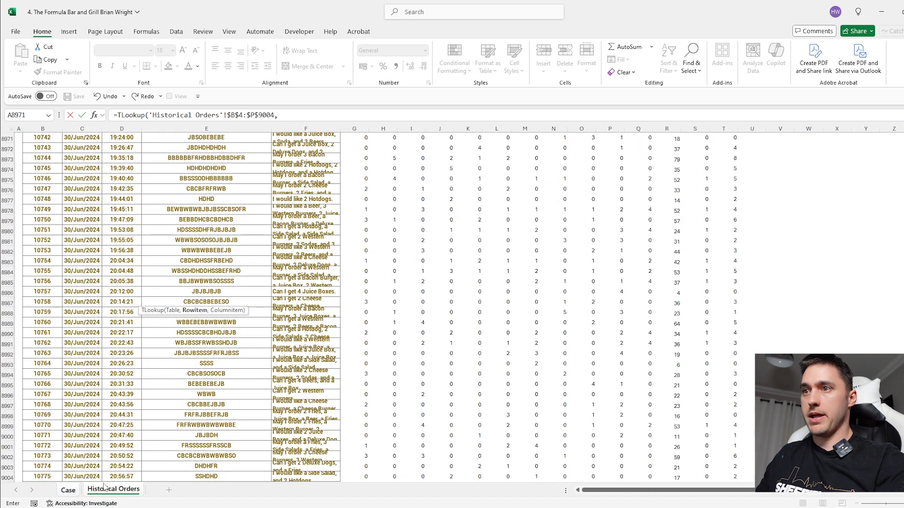
# Step: Complete the E92 TLookup with order number G92 and item code I92, and fill it down for all Level 2 games
pyautogui.click(68, 490)
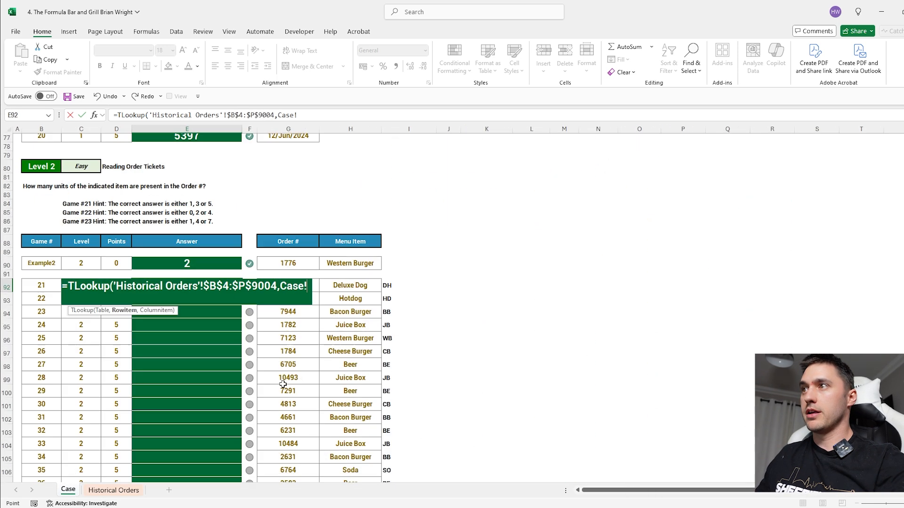
pyautogui.click(394, 284)
pyautogui.press('Left')
pyautogui.press('Left')
pyautogui.write(',')
pyautogui.click(394, 283)
pyautogui.press('Return')
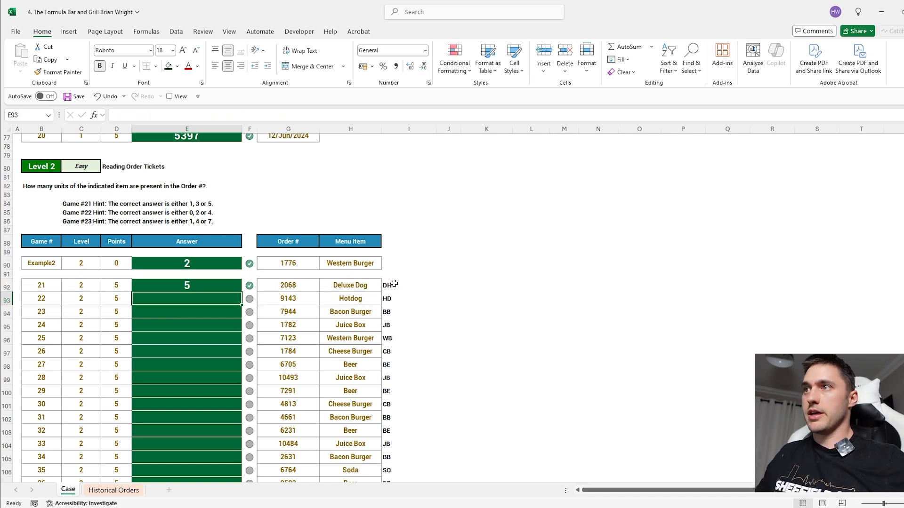
pyautogui.click(237, 285)
pyautogui.doubleClick(241, 292)
# Step: Begin the Level 3 order price answer in E128 with SUMIFS, using 'Historical Orders'!R:R as the sum range
pyautogui.scroll(-10, 329, 306)
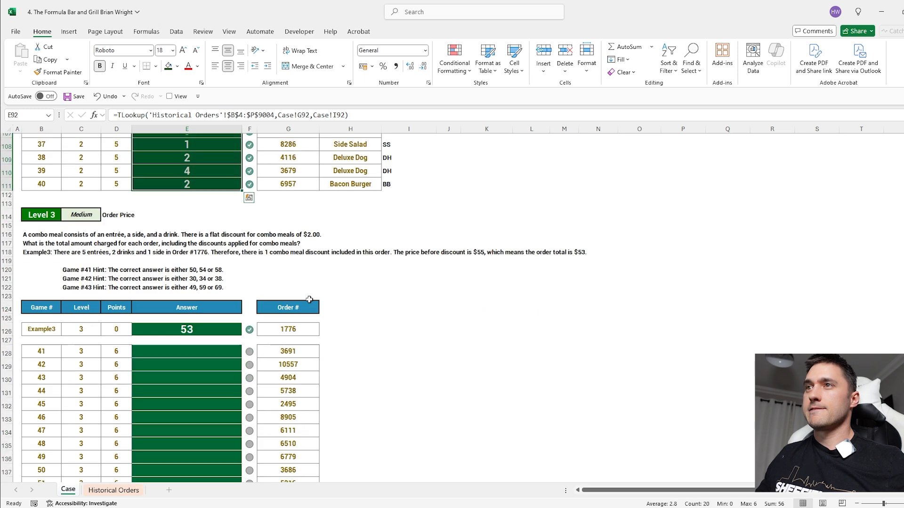
pyautogui.click(350, 339)
pyautogui.scroll(-2, 434, 299)
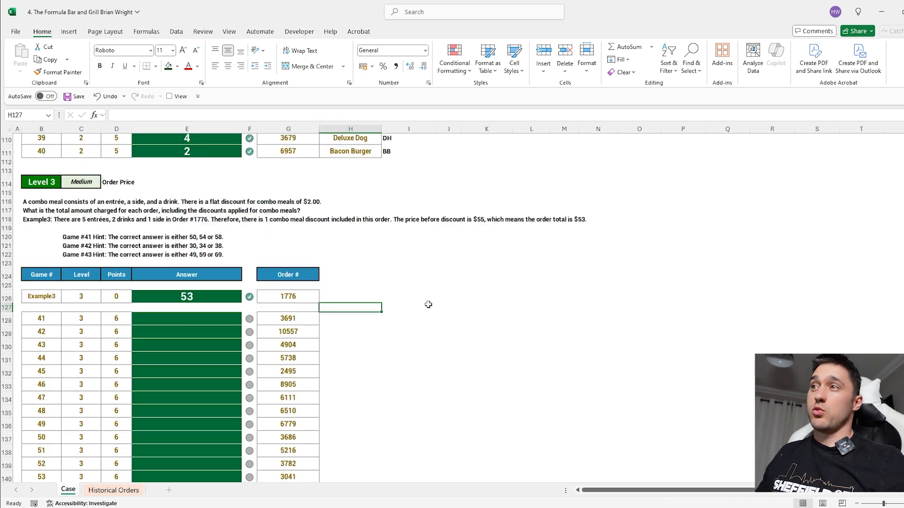
pyautogui.click(217, 296)
pyautogui.write('=sumifs')
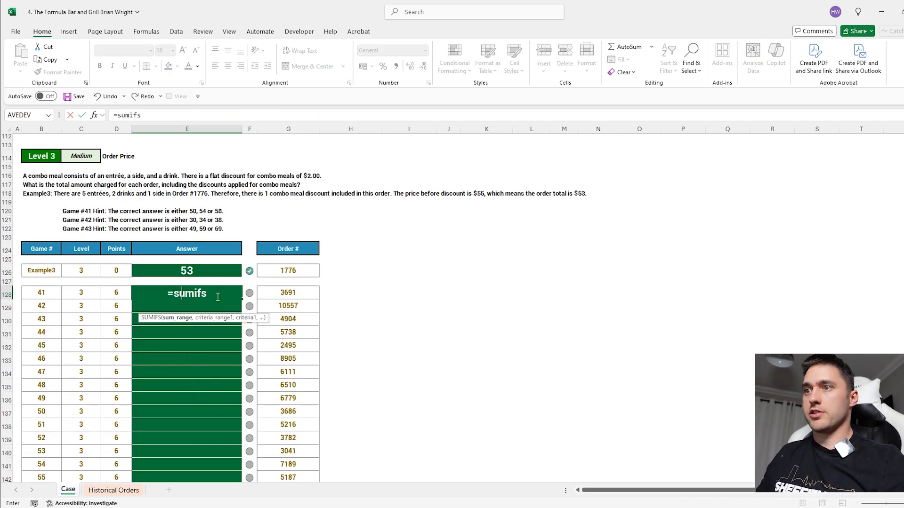
pyautogui.press('Tab')
pyautogui.click(115, 490)
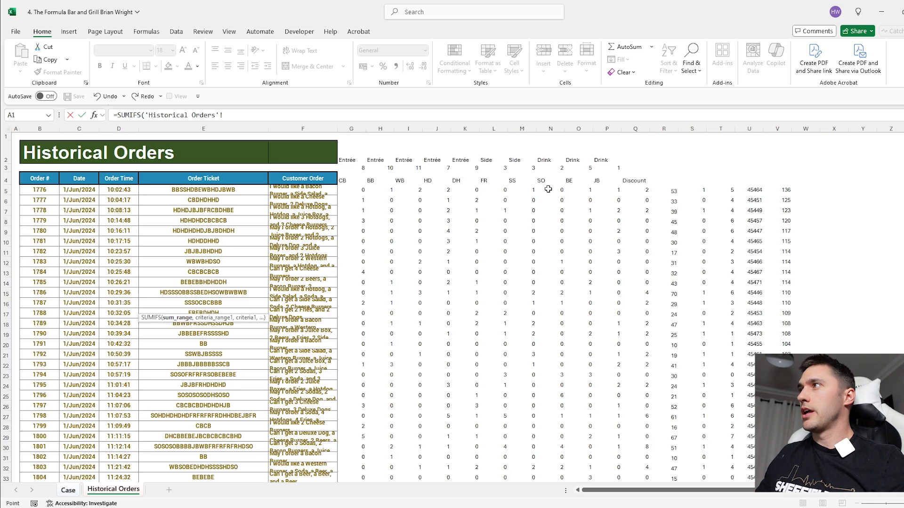
pyautogui.click(657, 126)
pyautogui.write(',')
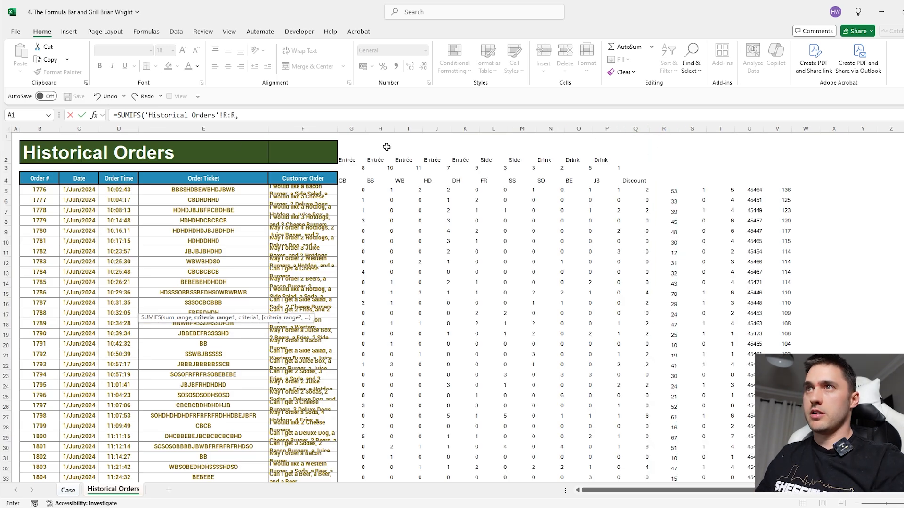
# Step: Complete the E128 SUMIFS with 'Historical Orders'!B:B matched to order number G128, and fill it down for all Level 3 games
pyautogui.click(42, 129)
pyautogui.write(',')
pyautogui.click(68, 490)
pyautogui.click(297, 318)
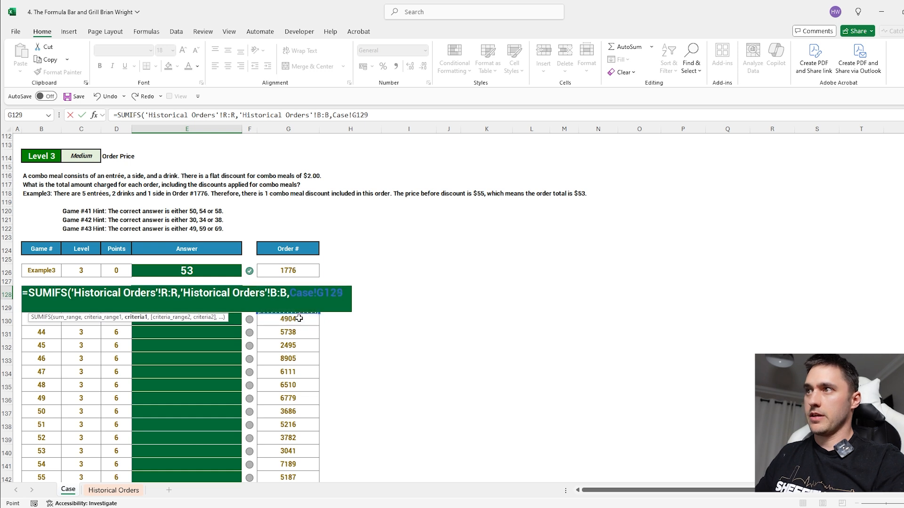
pyautogui.press('Escape')
pyautogui.click(238, 292)
pyautogui.doubleClick(242, 298)
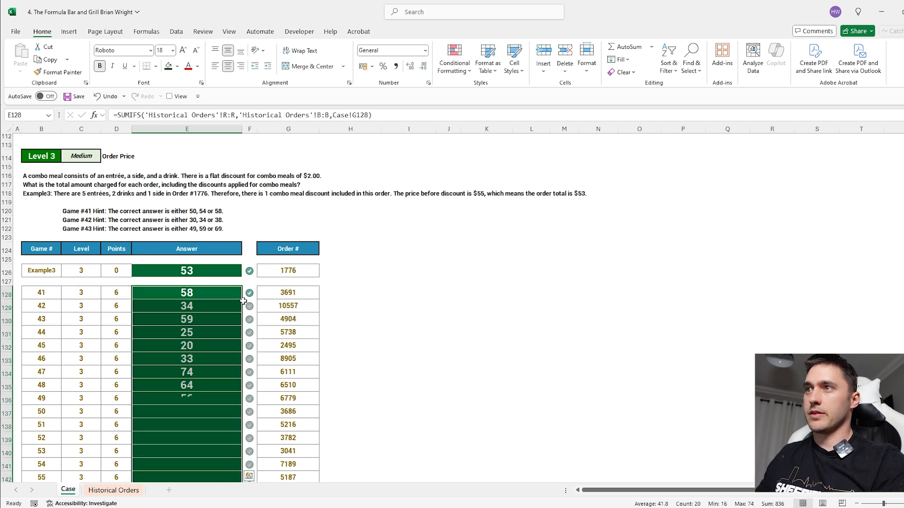
# Step: Begin the Level 4 daily revenue answer in E162 with SUMIFS, using 'Historical Orders'!R:R as the sum range
pyautogui.scroll(-10, 254, 308)
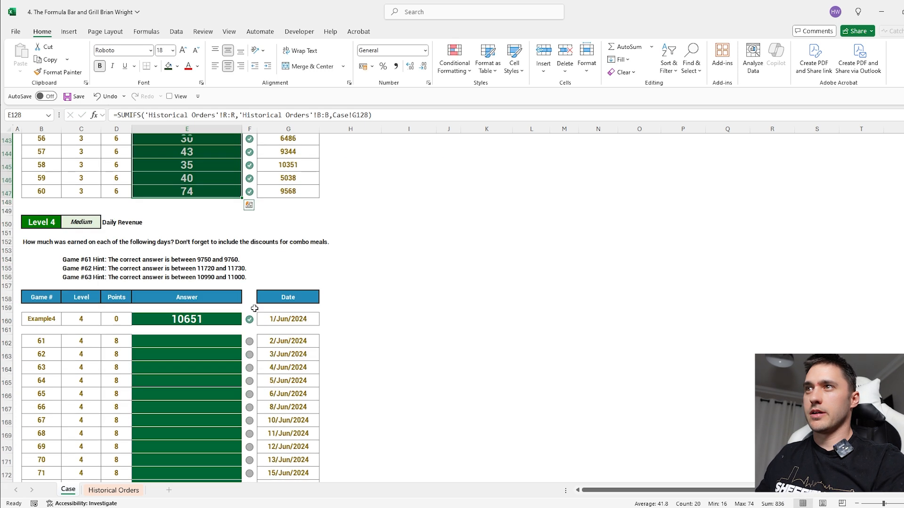
pyautogui.click(197, 339)
pyautogui.write('=sumifs')
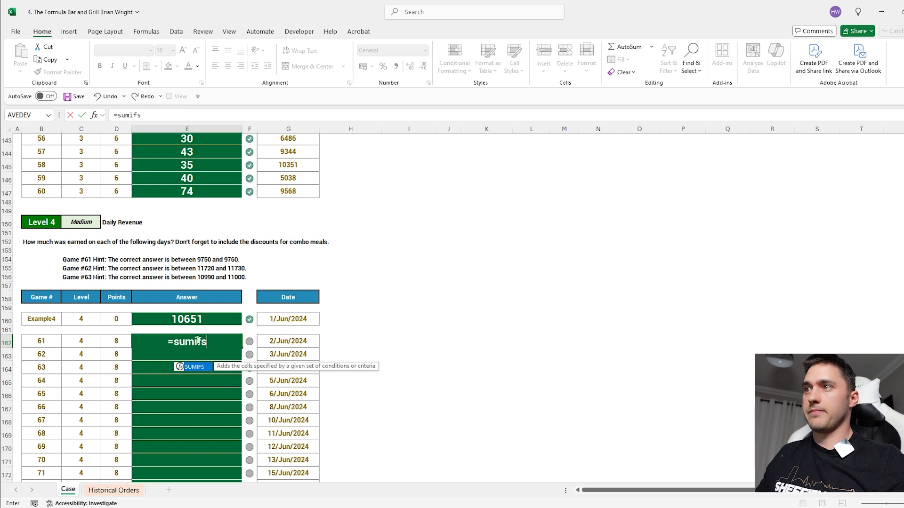
pyautogui.press('Tab')
pyautogui.click(124, 488)
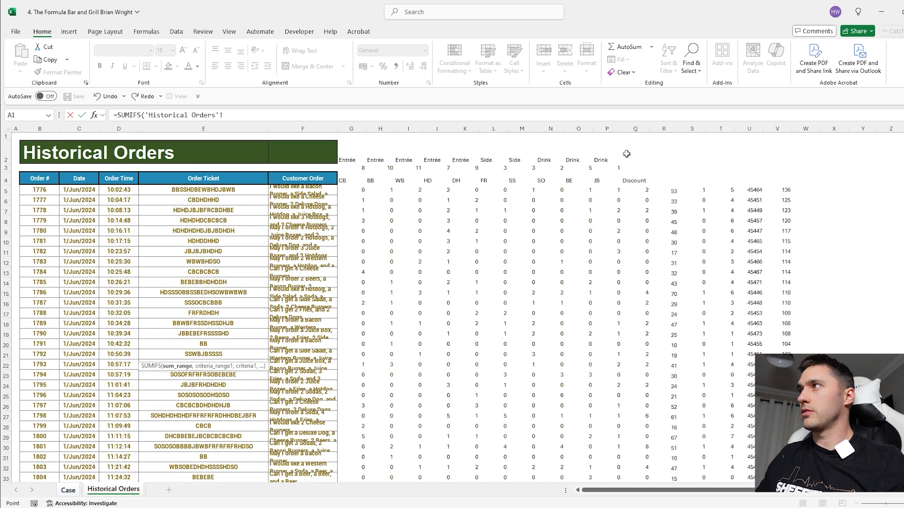
pyautogui.click(654, 132)
pyautogui.write(',')
# Step: Complete the E162 SUMIFS with 'Historical Orders'!C:C matched to date G162, and fill it down for all Level 4 games
pyautogui.click(81, 129)
pyautogui.write(',')
pyautogui.click(68, 490)
pyautogui.click(284, 343)
pyautogui.write(')')
pyautogui.press('Return')
pyautogui.click(235, 345)
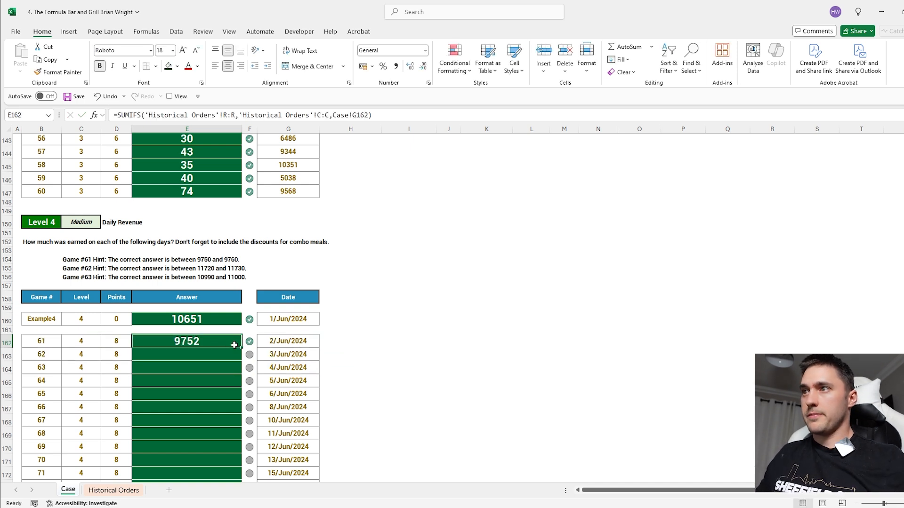
pyautogui.doubleClick(243, 347)
pyautogui.scroll(-12, 333, 312)
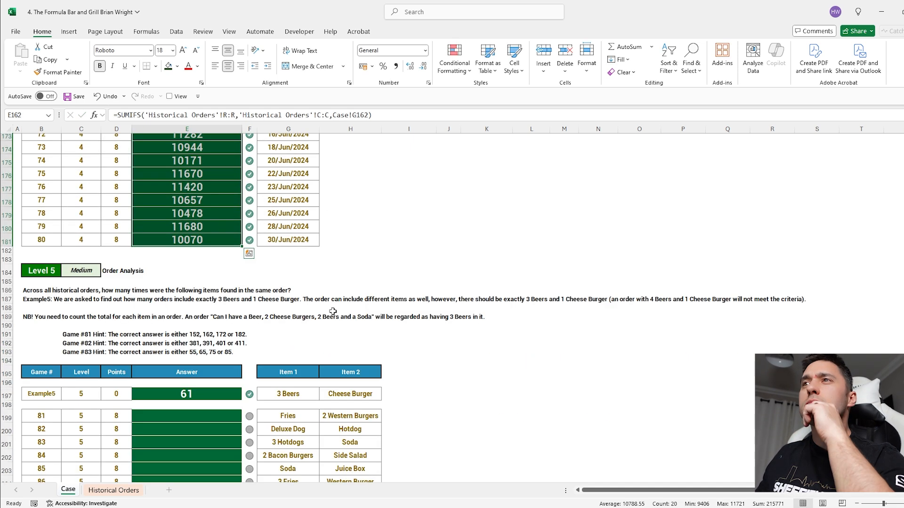
# Step: Extract the Level 5 item quantities in I197 with the ExtractNumbers function on G197:H197
pyautogui.scroll(-2, 333, 312)
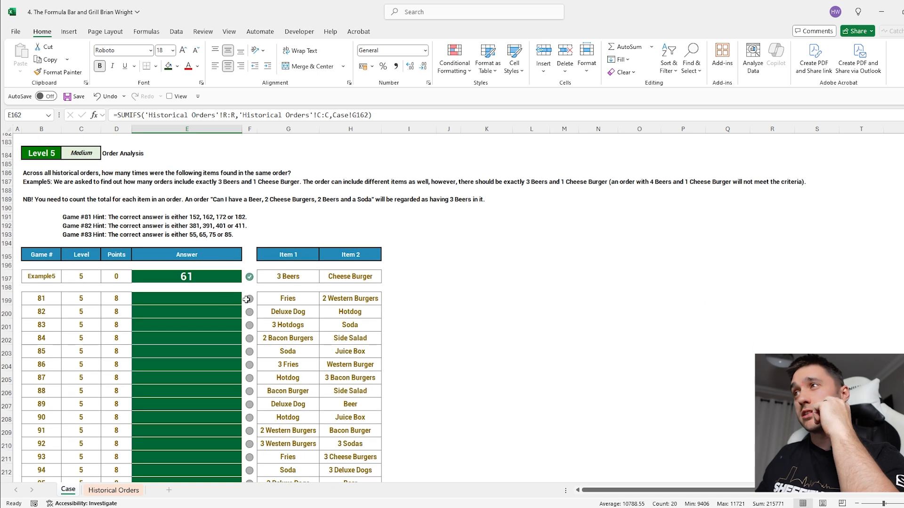
pyautogui.click(414, 273)
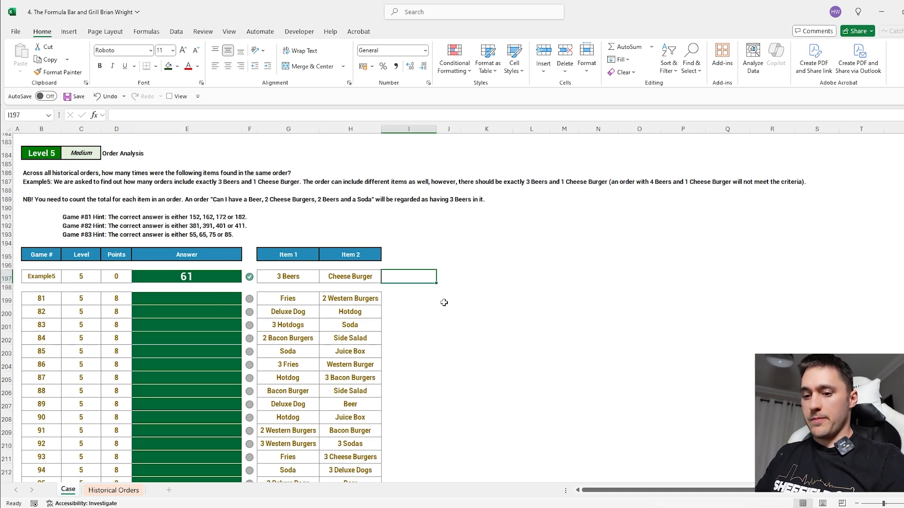
pyautogui.write('=ex')
pyautogui.press('Tab')
pyautogui.press('Left')
pyautogui.hotkey('shift', 'Left')
pyautogui.press('Return')
# Step: Wrap the I197 ExtractNumbers formula in IFERROR with 1 as the fallback quantity
pyautogui.click(420, 274)
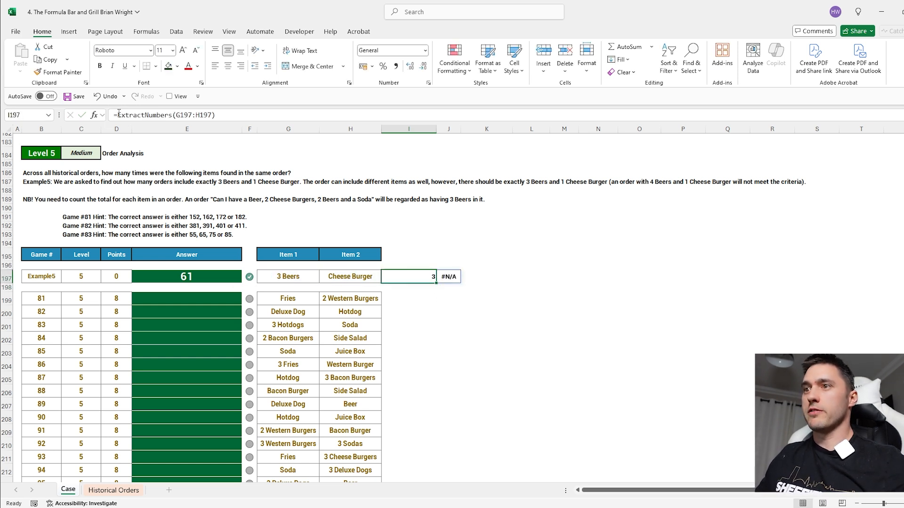
pyautogui.click(118, 115)
pyautogui.write('IFERROR(')
pyautogui.click(244, 113)
pyautogui.write(',1)')
pyautogui.press('Return')
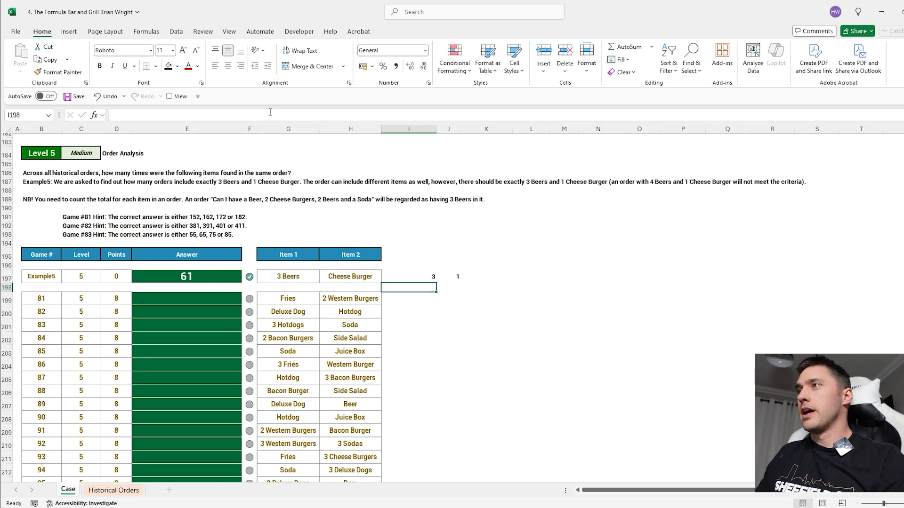
# Step: Enter a SEARCH formula in K197 that looks for the menu item names $K$22:$K$31 within G197
pyautogui.click(329, 277)
pyautogui.click(483, 273)
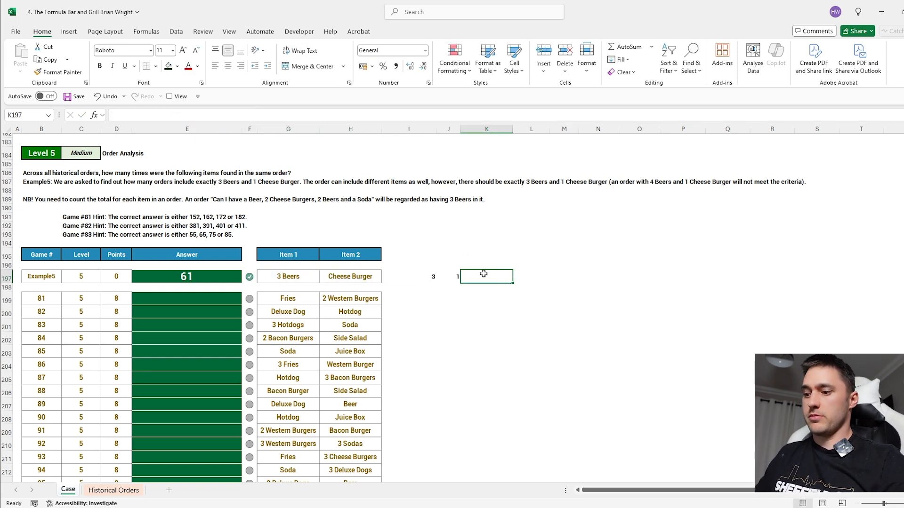
pyautogui.write('=sear')
pyautogui.press('Tab')
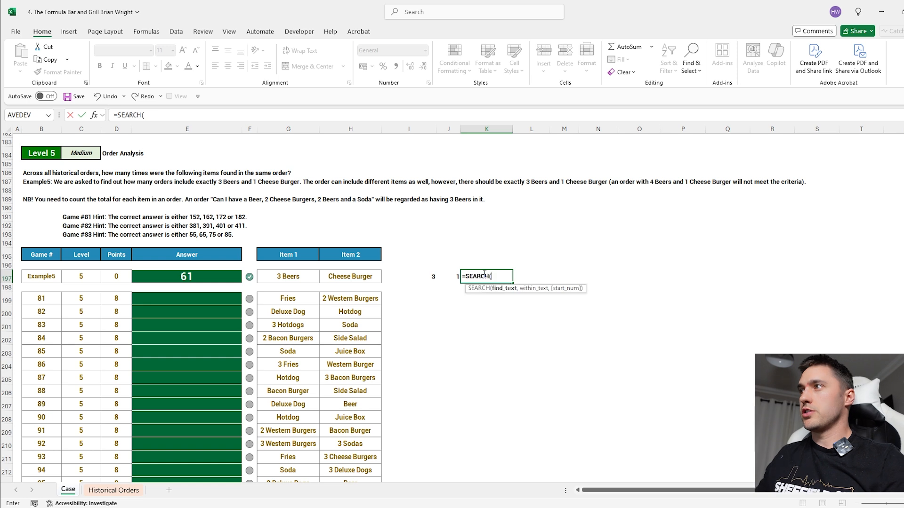
pyautogui.scroll(20, 560, 243)
pyautogui.scroll(-5, 606, 267)
pyautogui.moveTo(509, 241); pyautogui.dragTo(491, 379)
pyautogui.press('F4')
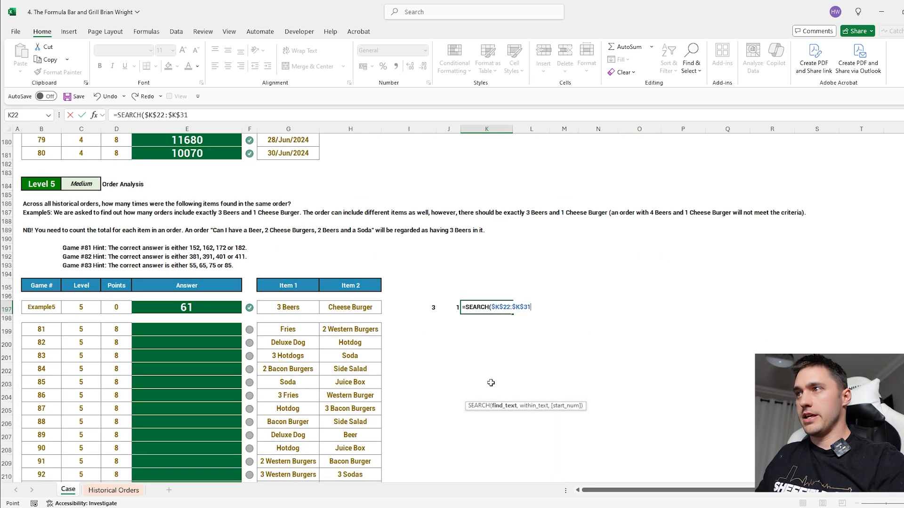
pyautogui.write(',')
pyautogui.click(305, 309)
pyautogui.press('Return')
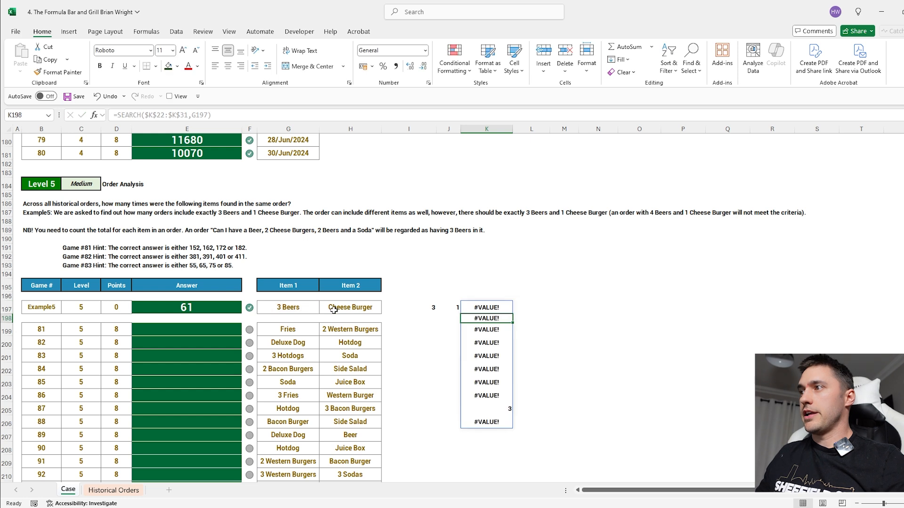
# Step: Wrap the K197 SEARCH formula in ISNUMBER
pyautogui.click(483, 309)
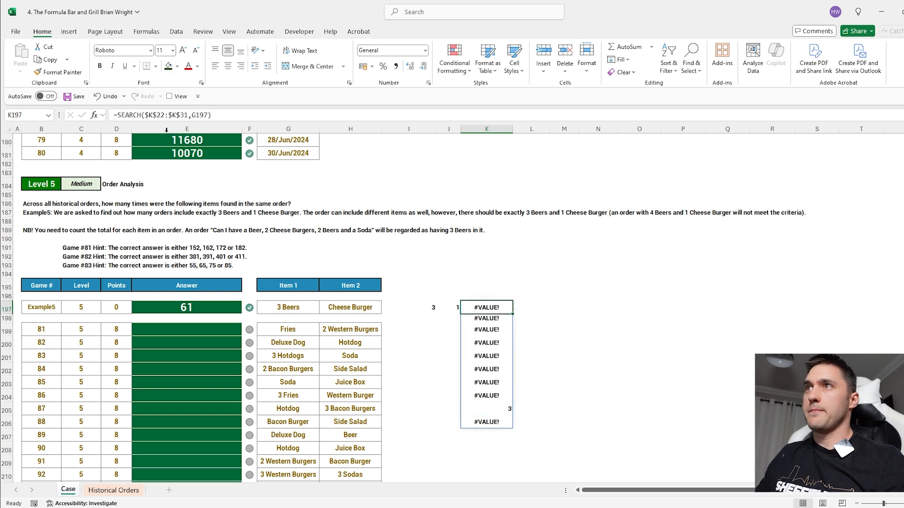
pyautogui.click(119, 115)
pyautogui.click(119, 115)
pyautogui.write('ISNUMBER(')
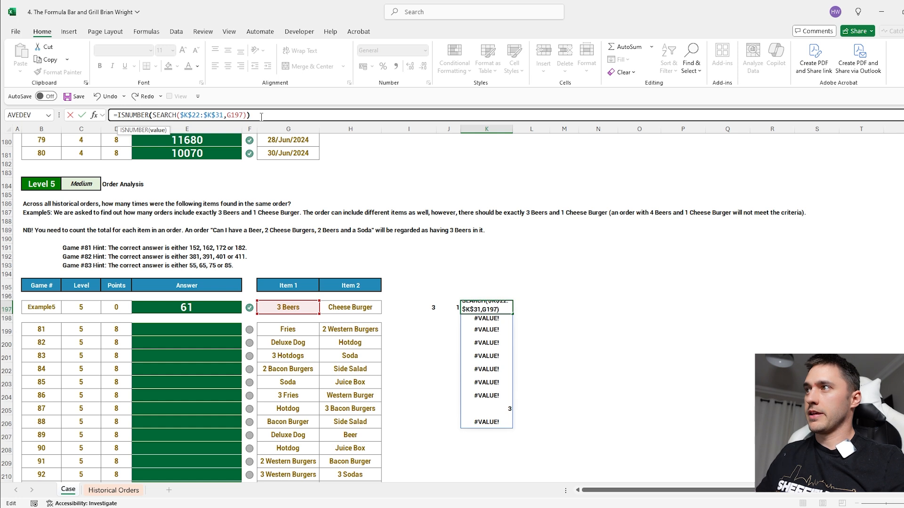
pyautogui.press('Return')
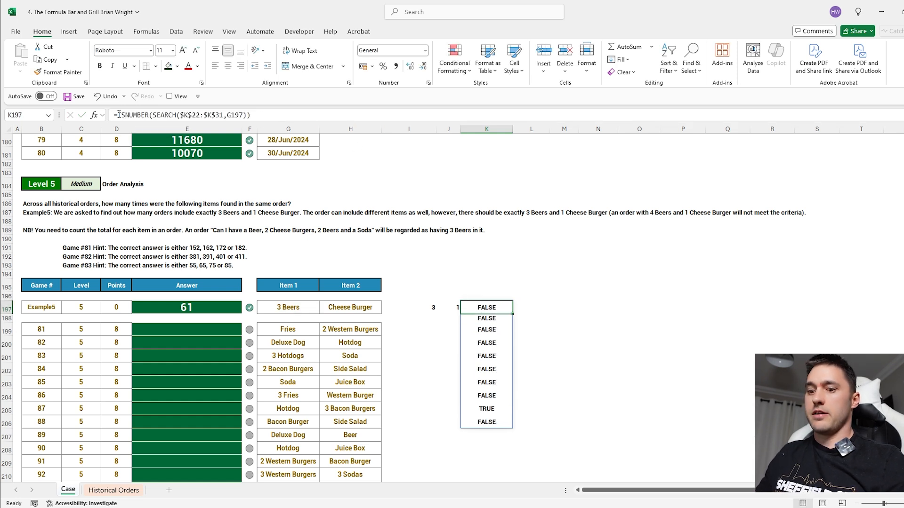
# Step: Wrap the K197 formula in FILTER so it returns the matching item code from $N$22:$N$31
pyautogui.click(119, 114)
pyautogui.write('FILTER(')
pyautogui.scroll(15, 552, 276)
pyautogui.scroll(20, 552, 276)
pyautogui.moveTo(595, 276); pyautogui.dragTo(599, 407)
pyautogui.press('F4')
pyautogui.write(',')
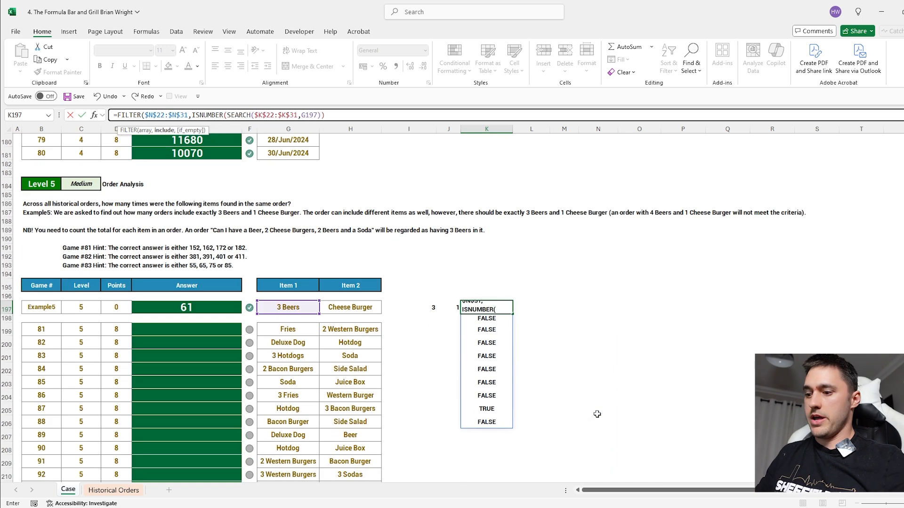
pyautogui.click(412, 117)
pyautogui.press('Return')
# Step: Fill the item code formula across to L197, and fill helper columns I to L down to the last Level 5 game in row 218
pyautogui.click(494, 309)
pyautogui.moveTo(512, 314); pyautogui.dragTo(410, 308)
pyautogui.moveTo(551, 314); pyautogui.dragTo(541, 279)
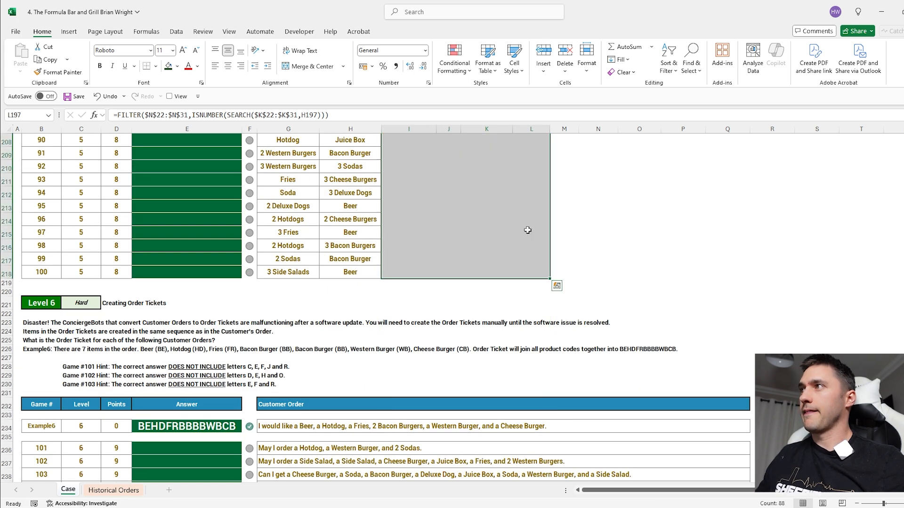
pyautogui.scroll(7, 528, 230)
pyautogui.click(468, 255)
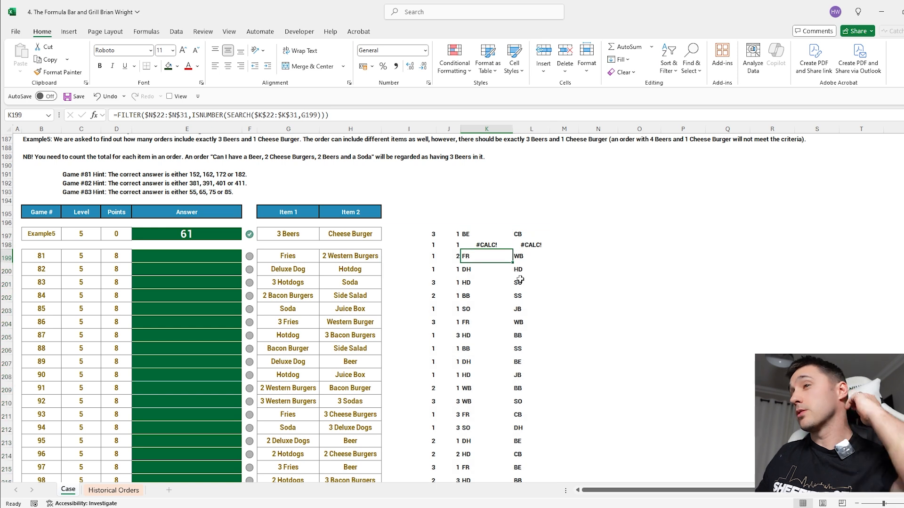
# Step: Enter "example5" in Y4 of the Historical Orders sheet as the game to look up
pyautogui.click(120, 490)
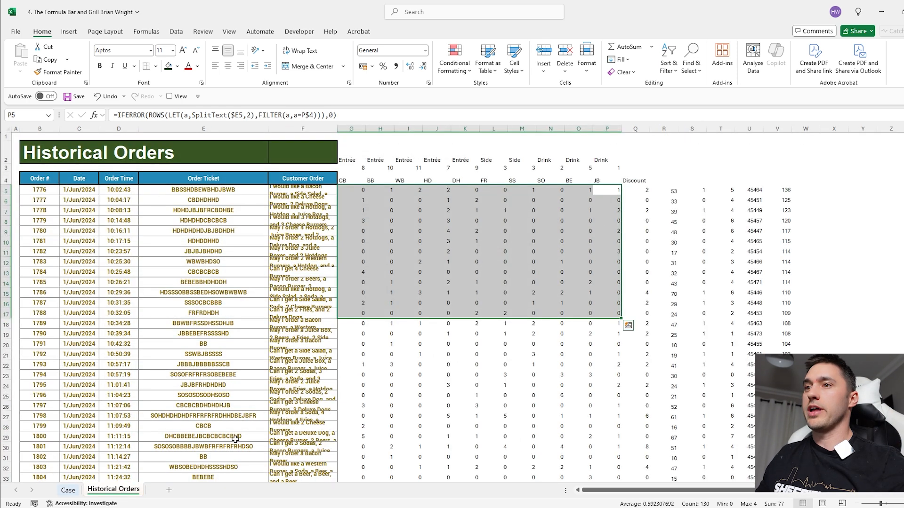
pyautogui.click(67, 490)
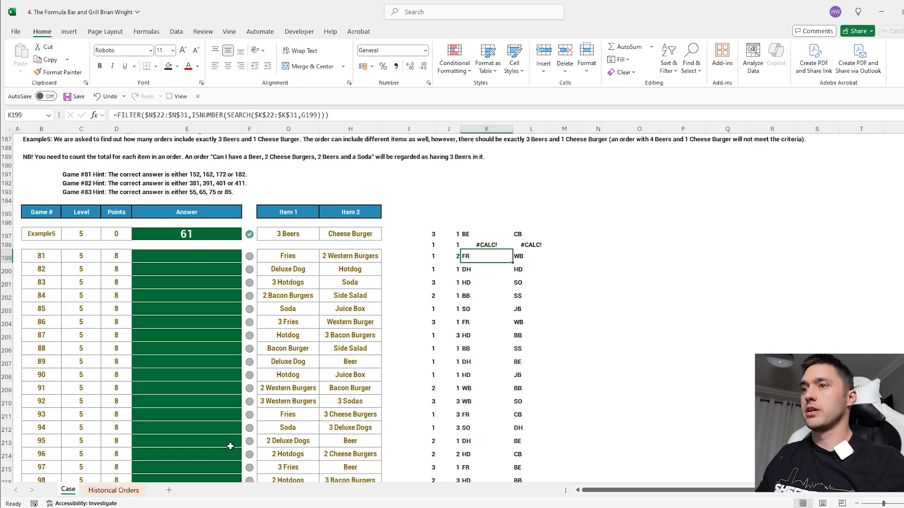
pyautogui.click(113, 490)
pyautogui.click(855, 180)
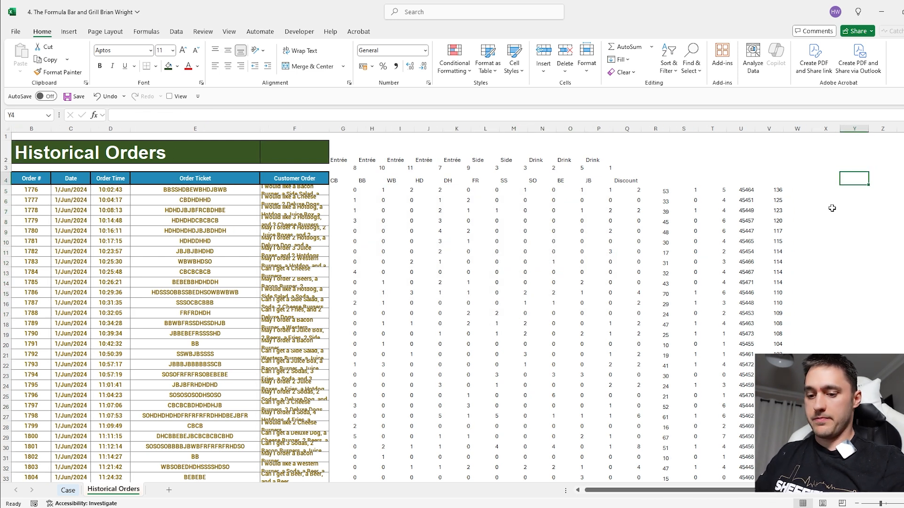
pyautogui.write('example5')
pyautogui.press('Tab')
# Step: Add an XLOOKUP in Z4 that finds Y4 among the Case sheet's Level 5 game numbers and returns helper columns I to L
pyautogui.write('=XLOOKUP(')
pyautogui.press('Left')
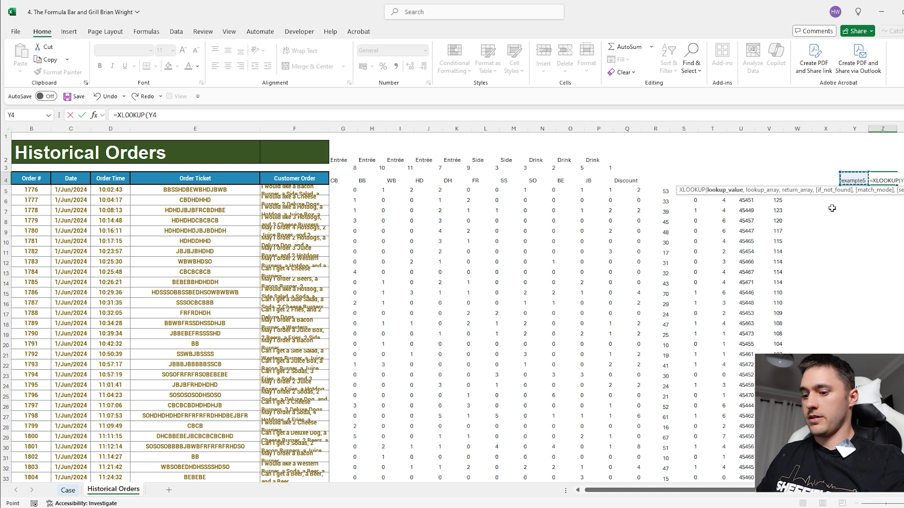
pyautogui.write(',')
pyautogui.click(68, 490)
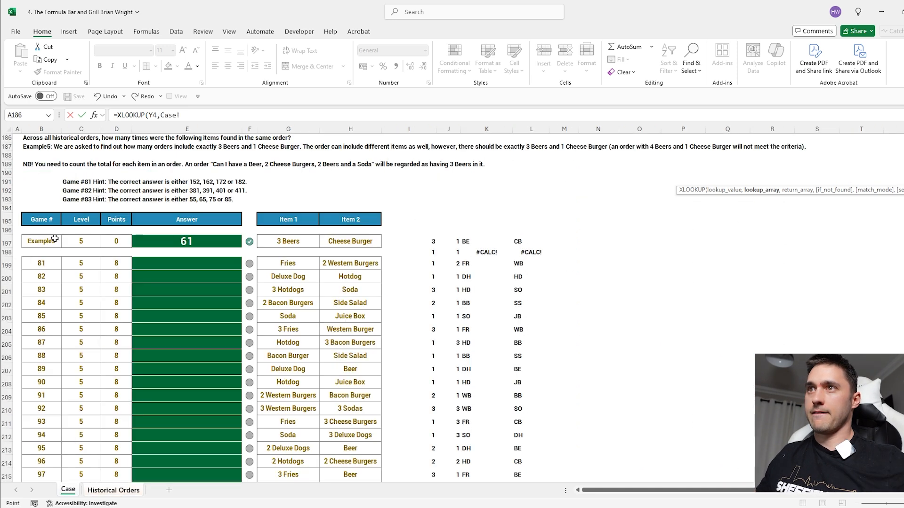
pyautogui.moveTo(41, 241); pyautogui.dragTo(41, 290)
pyautogui.hotkey('ctrl', 'shift', 'Down')
pyautogui.write(',')
pyautogui.moveTo(429, 200); pyautogui.dragTo(524, 241)
pyautogui.hotkey('ctrl', 'shift', 'Down')
pyautogui.press('Return')
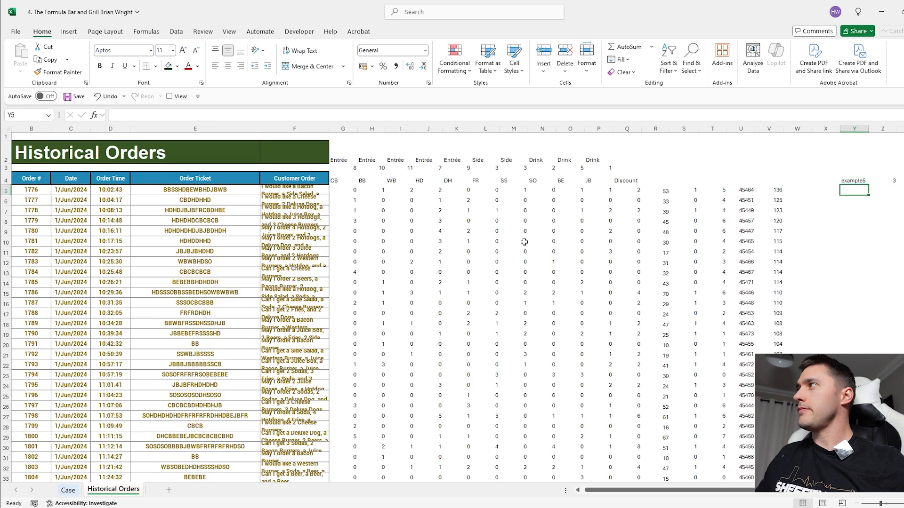
pyautogui.hscroll(2, 750, 207)
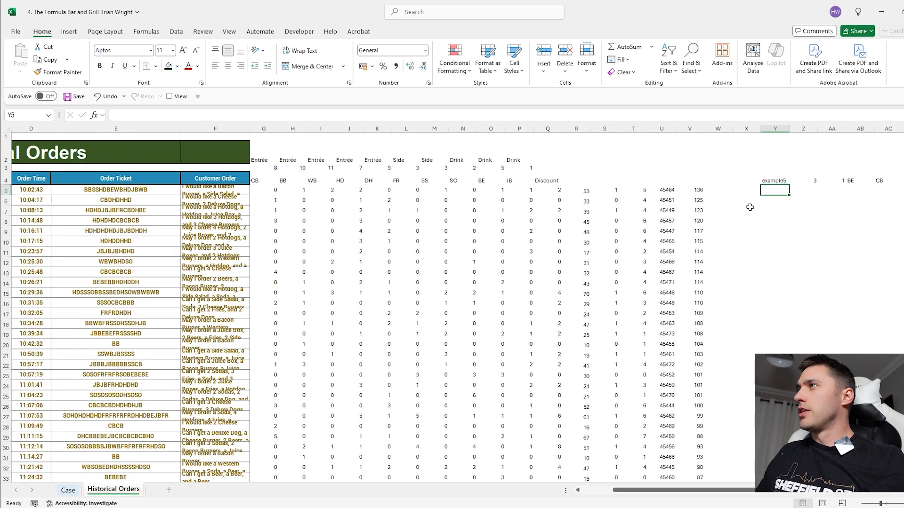
# Step: Replace the five bonus question answer formulas on the Case sheet, starting at E38, with their static values
pyautogui.click(68, 490)
pyautogui.click(126, 493)
pyautogui.click(676, 189)
pyautogui.click(69, 491)
pyautogui.scroll(20, 158, 410)
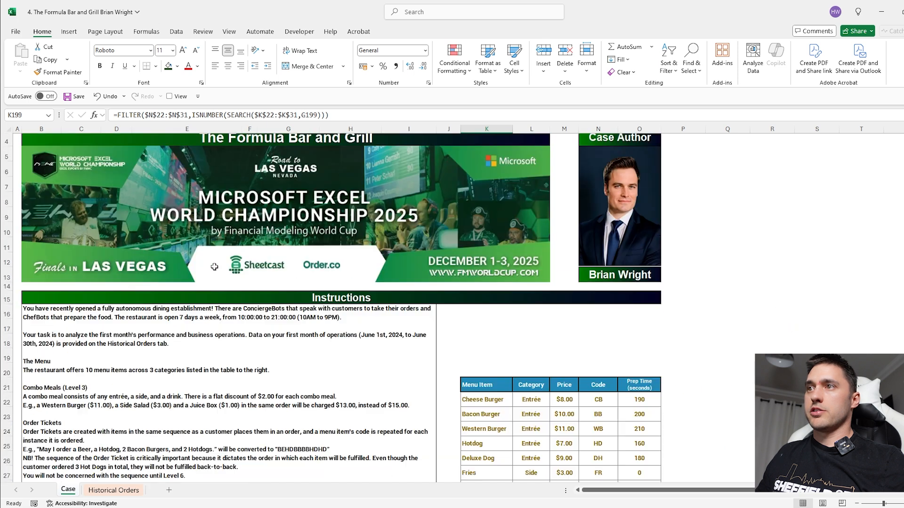
pyautogui.scroll(-6, 188, 377)
pyautogui.click(191, 385)
pyautogui.moveTo(190, 386); pyautogui.dragTo(188, 464)
pyautogui.hotkey('ctrl', 'c')
pyautogui.scroll(-3, 259, 366)
# Step: Widen column R on the Historical Orders sheet and clear the bonus calculations in columns S to V
pyautogui.hotkey('ctrl', 'pagedown')
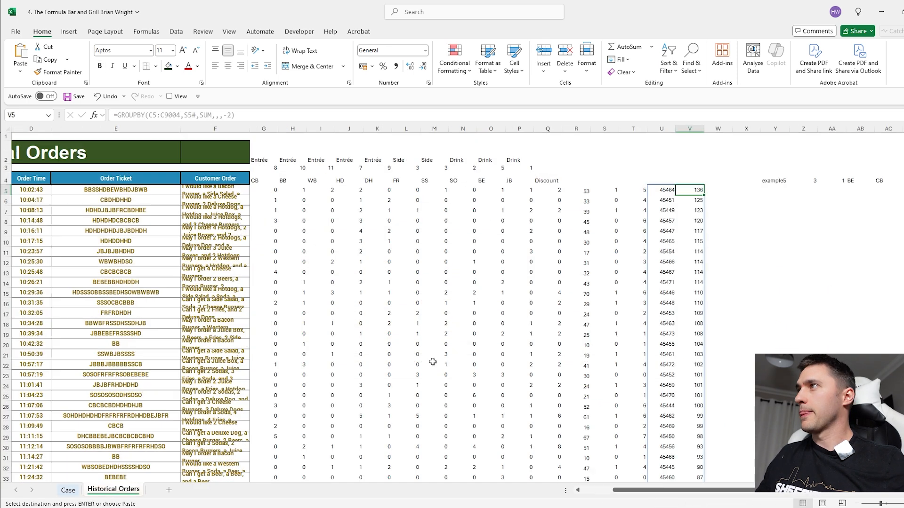
pyautogui.doubleClick(587, 126)
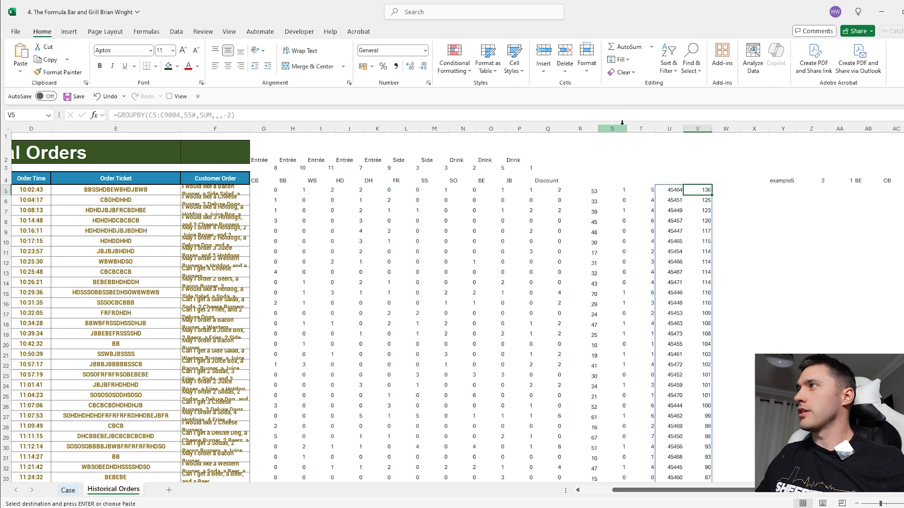
pyautogui.moveTo(612, 129); pyautogui.dragTo(695, 128)
pyautogui.hotkey('ctrl', 'pageup')
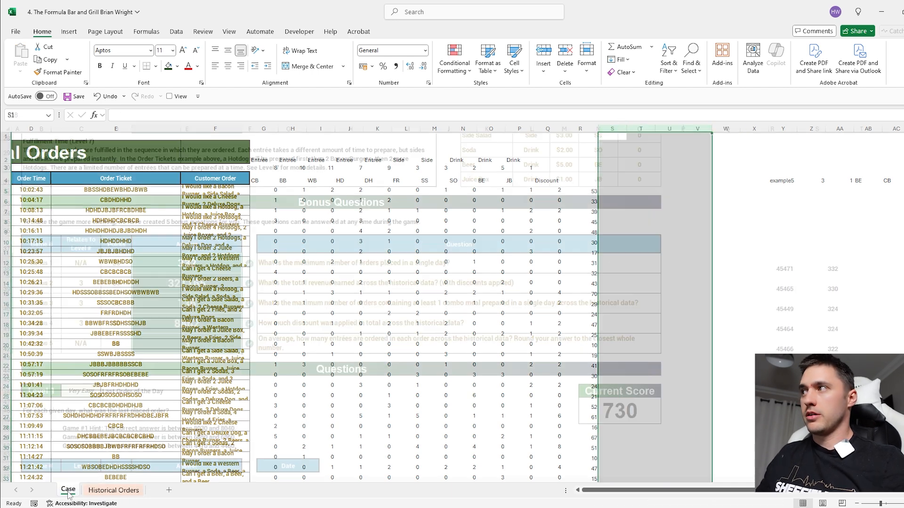
# Step: Begin an XLOOKUP in S5 of the Historical Orders sheet, using the item codes in $AB$4:$AC$4 as lookup values
pyautogui.scroll(-20, 362, 350)
pyautogui.scroll(-20, 362, 352)
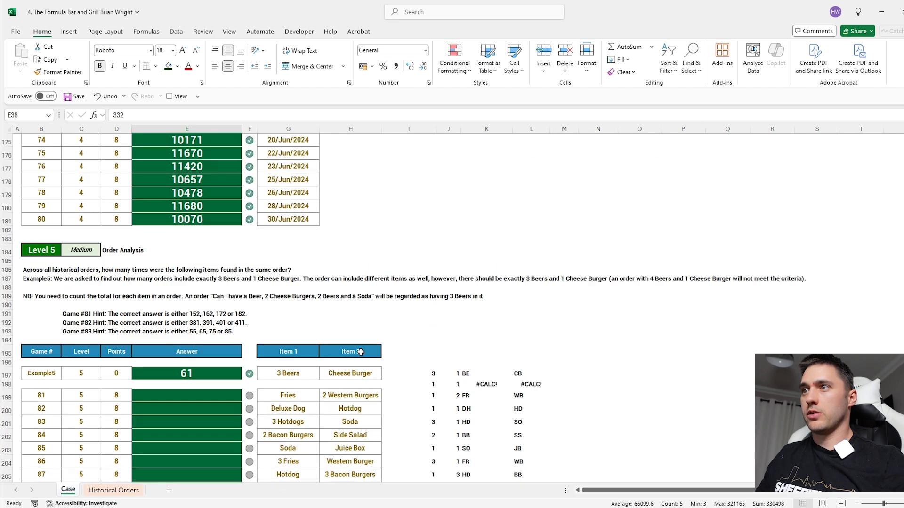
pyautogui.hotkey('ctrl', 'pagedown')
pyautogui.click(612, 200)
pyautogui.press('Up')
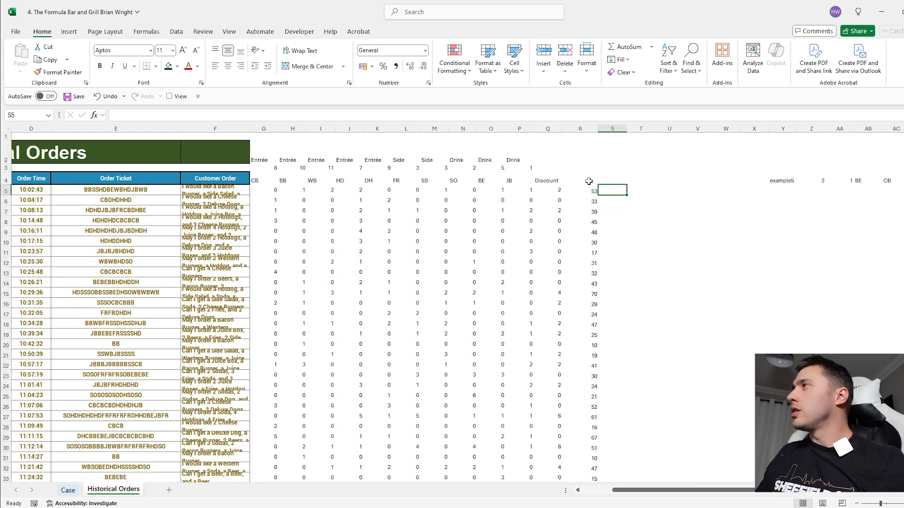
pyautogui.write('=XLOOKUP(')
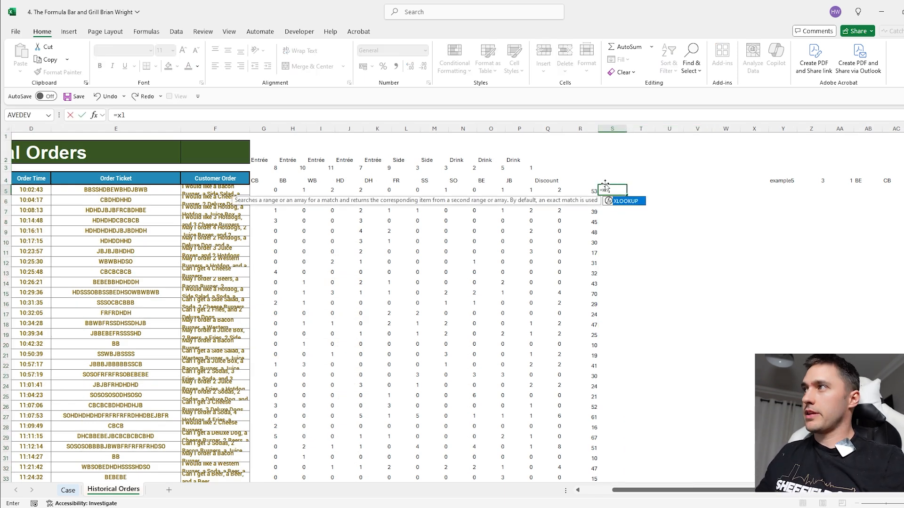
pyautogui.moveTo(882, 180); pyautogui.dragTo(894, 180)
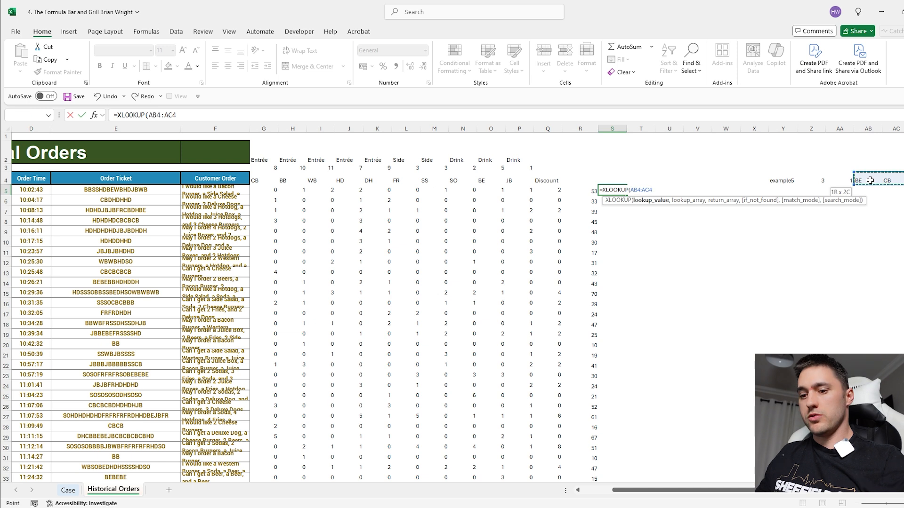
pyautogui.press('F4')
pyautogui.write(',')
# Step: Complete the S5 XLOOKUP with $G$4# as the lookup array and G5:P5 as the return array
pyautogui.moveTo(532, 180); pyautogui.dragTo(272, 180)
pyautogui.press('F5')
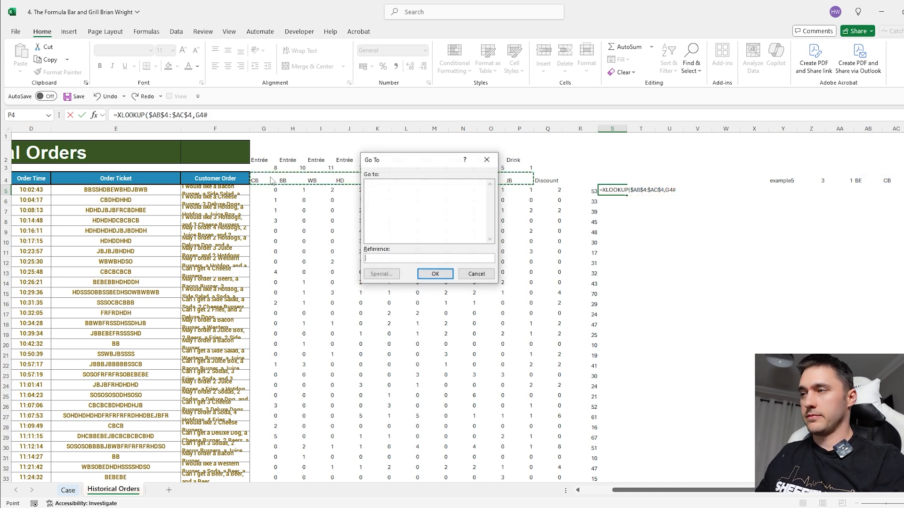
pyautogui.click(486, 160)
pyautogui.press('F4')
pyautogui.write(',')
pyautogui.moveTo(528, 190); pyautogui.dragTo(259, 191)
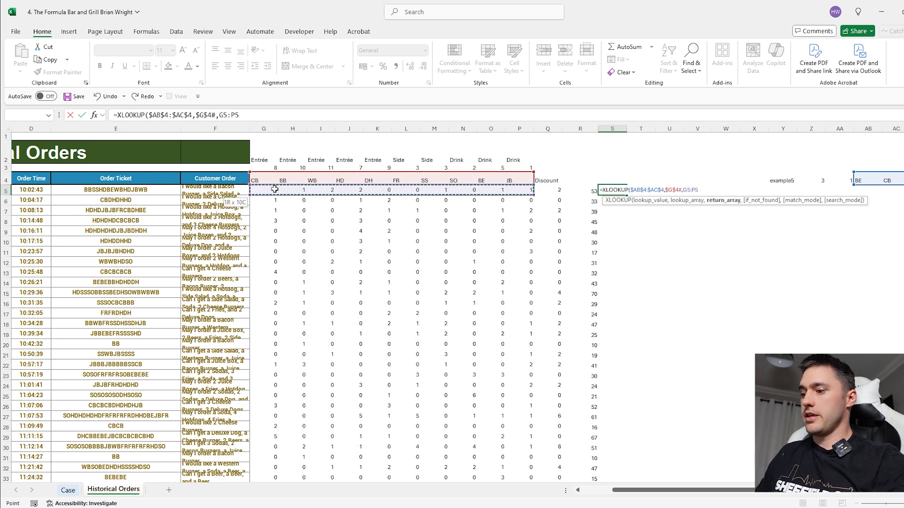
pyautogui.press('Return')
# Step: Extend the S5 formula to compare the looked-up counts with the required quantities in $Z$4:$AA$4
pyautogui.click(608, 188)
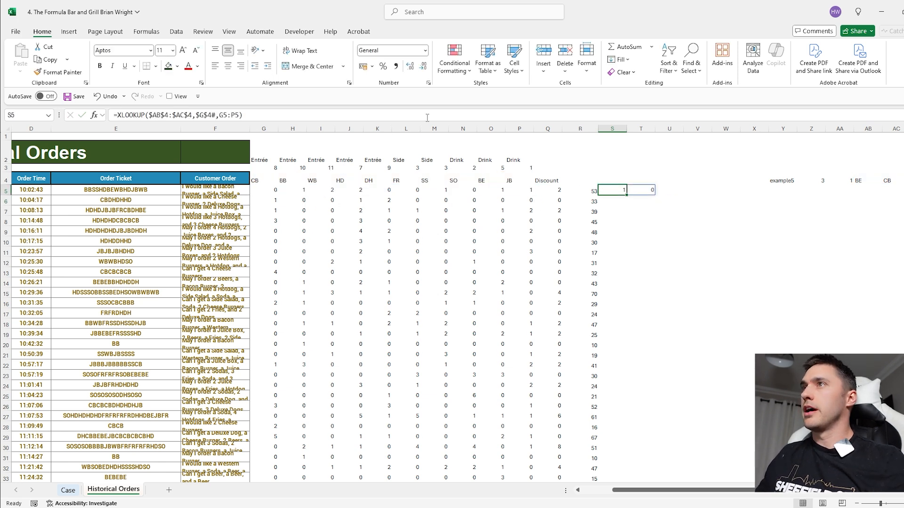
pyautogui.click(427, 117)
pyautogui.moveTo(837, 180); pyautogui.dragTo(820, 181)
pyautogui.press('Return')
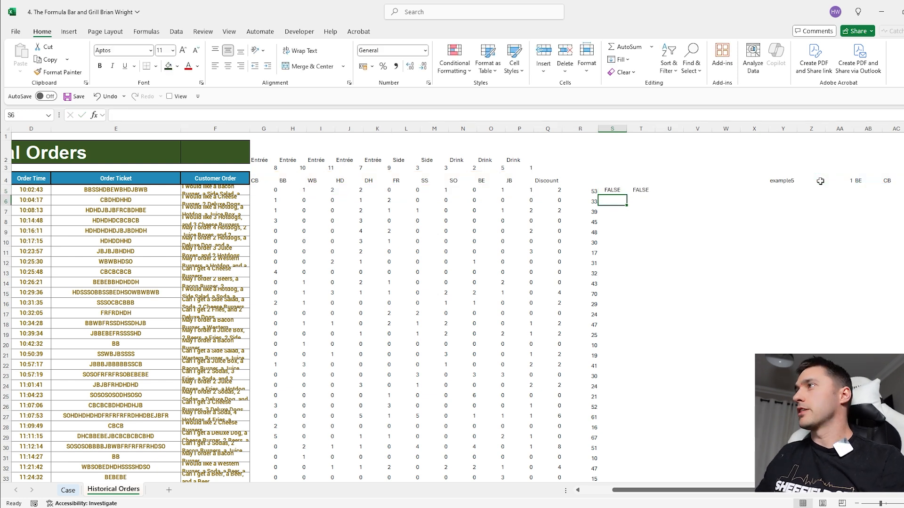
# Step: Wrap the S5 comparison in an AND function preceded by a minus sign and fill the formula down column S
pyautogui.click(621, 191)
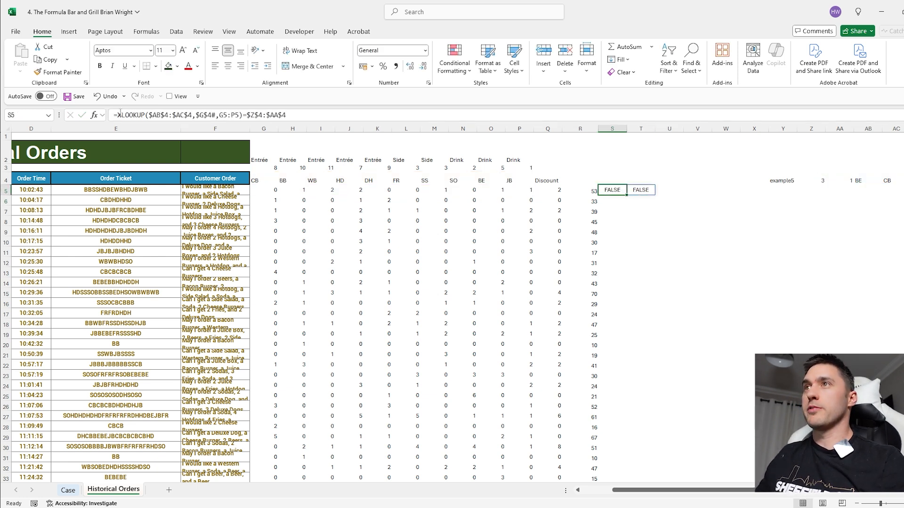
pyautogui.click(119, 115)
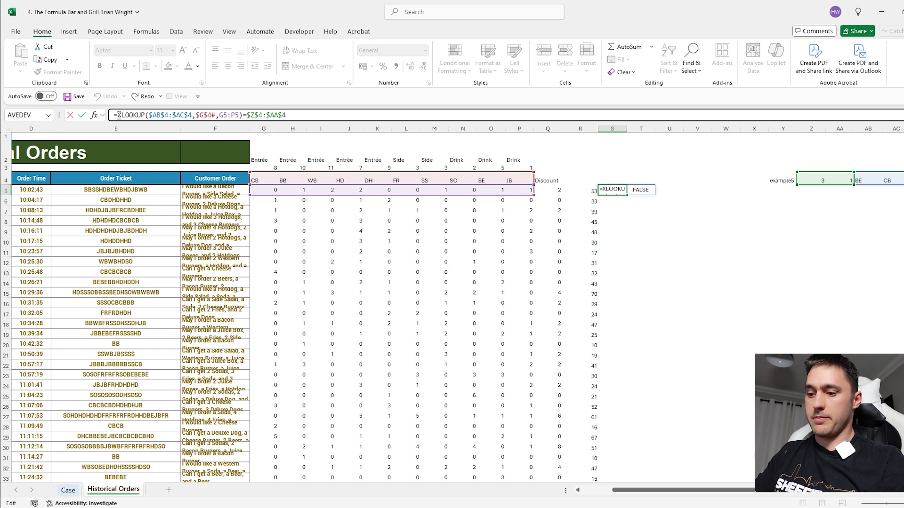
pyautogui.write('((and')
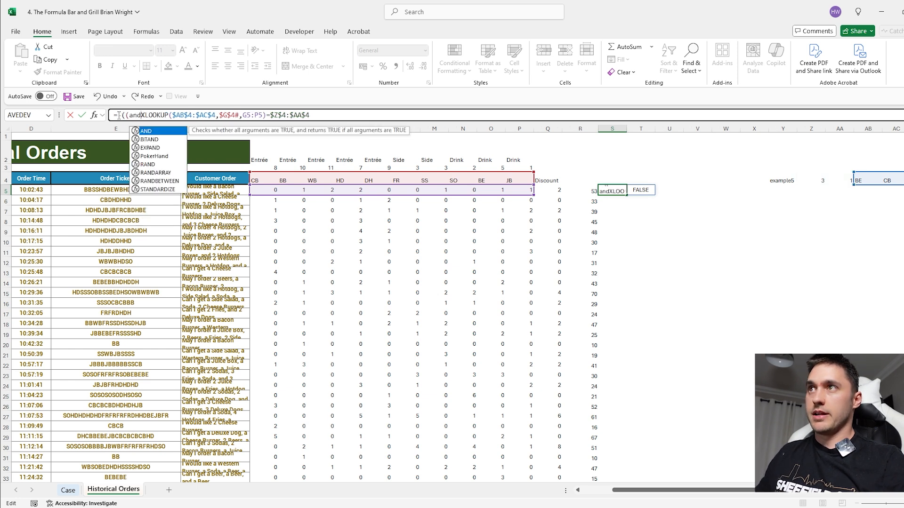
pyautogui.press('Tab')
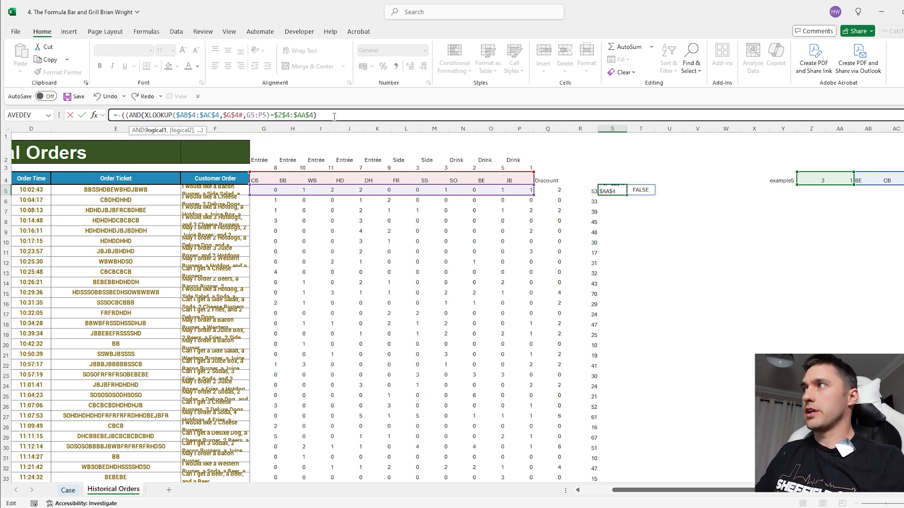
pyautogui.press('Return')
pyautogui.press('Return')
pyautogui.click(621, 189)
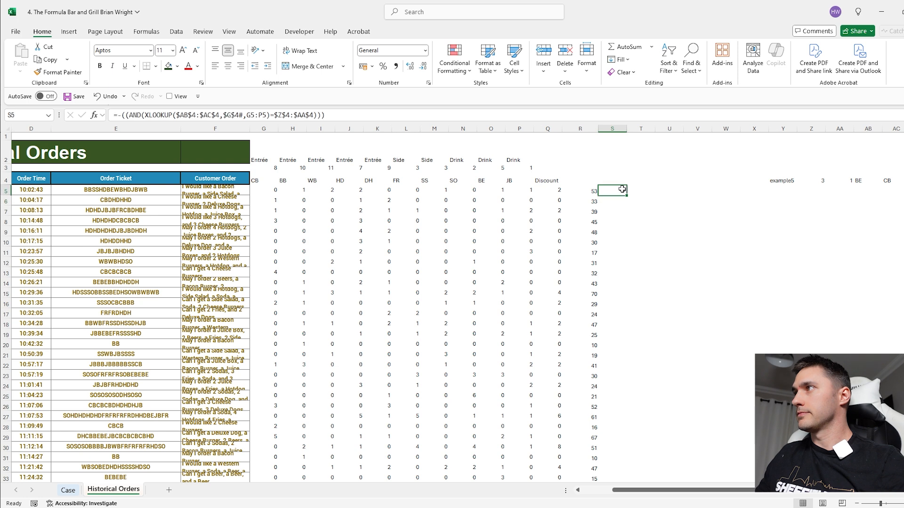
pyautogui.doubleClick(627, 195)
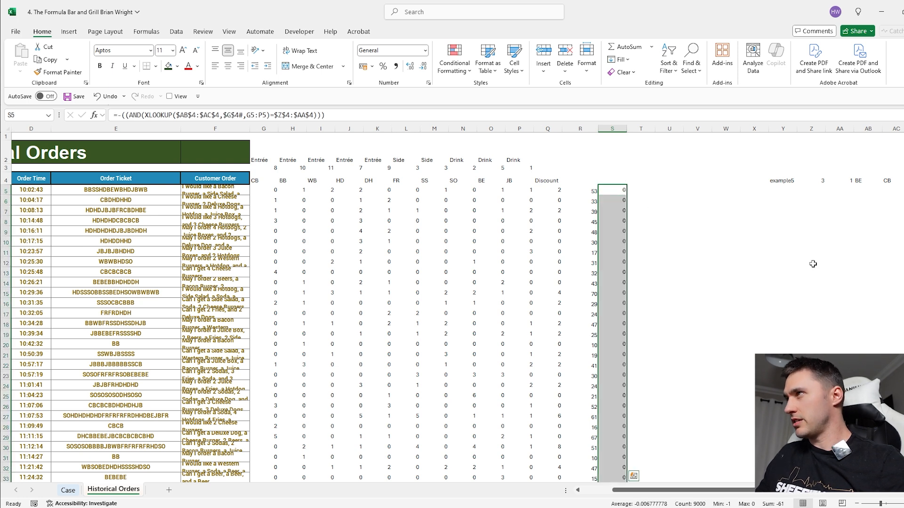
# Step: Add a second minus sign in front of the S5 formula and refill it down column S
pyautogui.click(604, 189)
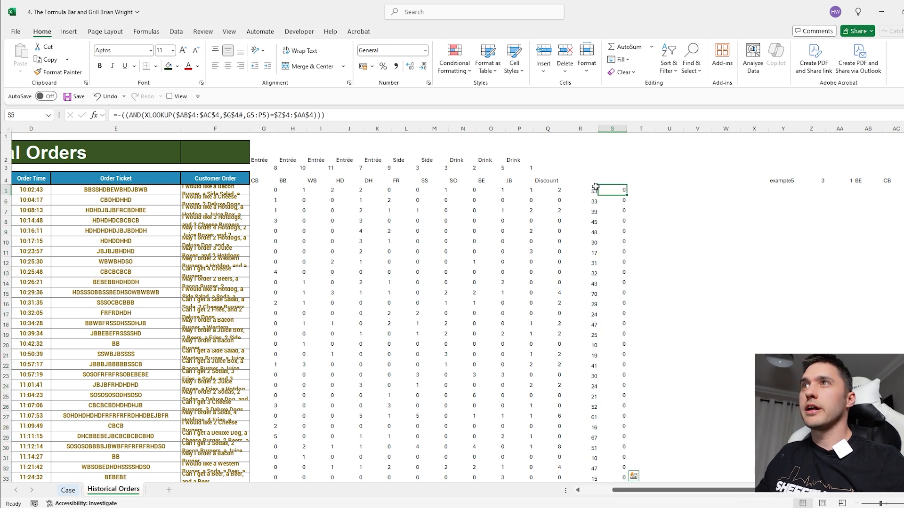
pyautogui.click(121, 115)
pyautogui.write('-')
pyautogui.press('Return')
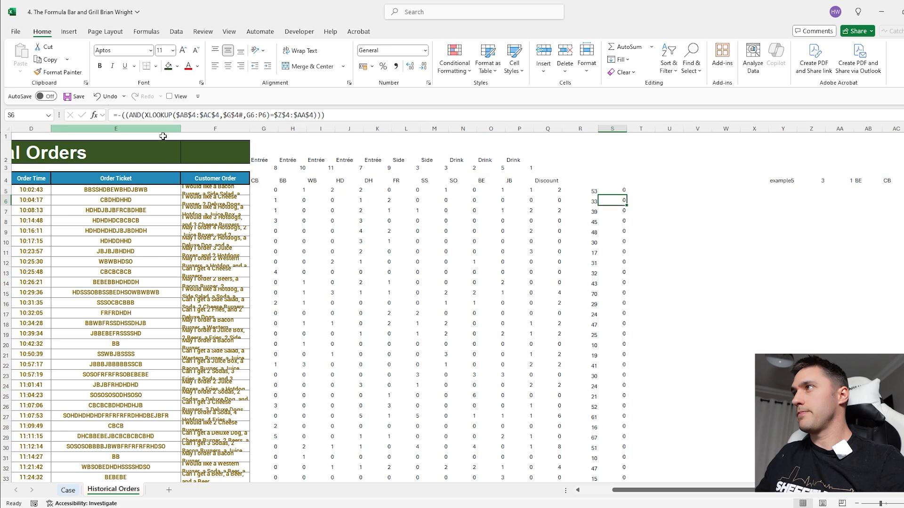
pyautogui.click(622, 190)
pyautogui.doubleClick(626, 196)
# Step: Total the match flags from S5 down to the end of column S with a SUM formula in W6
pyautogui.click(738, 200)
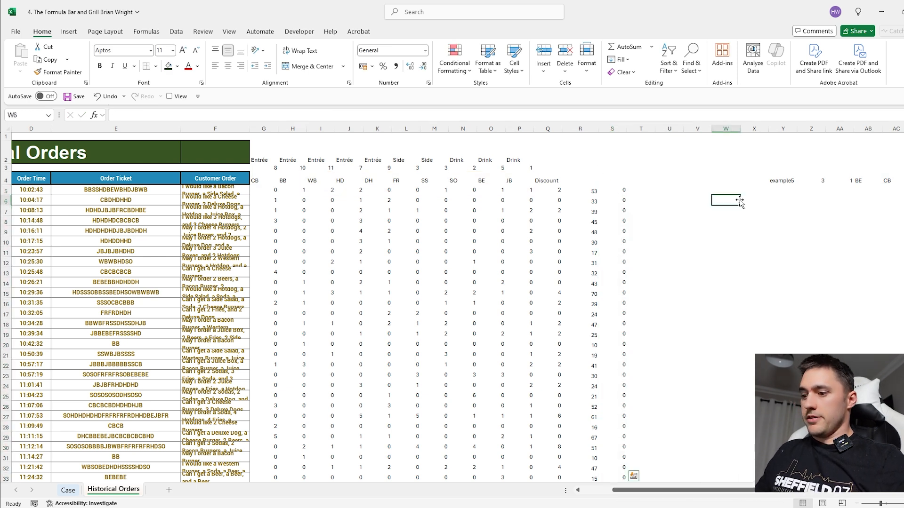
pyautogui.write('=SUM(')
pyautogui.click(608, 187)
pyautogui.hotkey('ctrl', 'shift', 'Down')
pyautogui.press('Return')
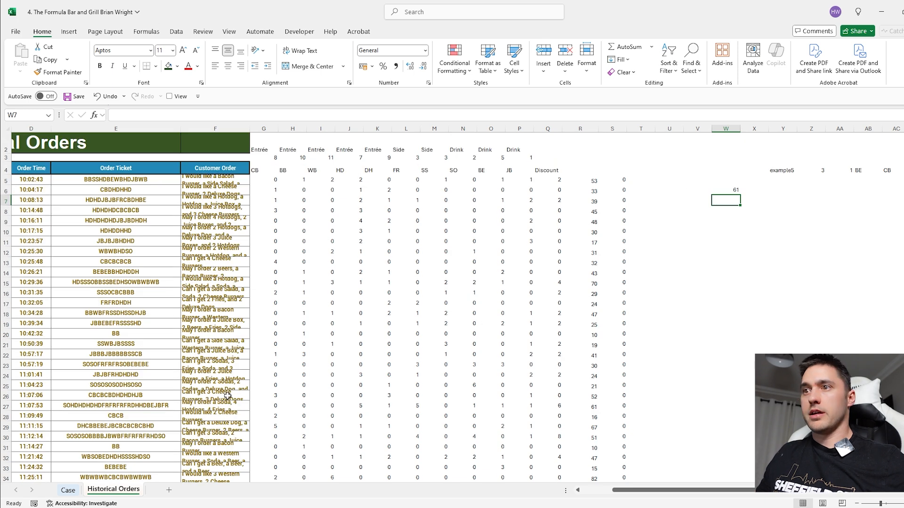
# Step: Copy the Level 5 game numbers 81 to 100 from the Case sheet into Historical Orders, starting at V7
pyautogui.click(68, 490)
pyautogui.scroll(-3, 81, 381)
pyautogui.hotkey('ctrl', 'c')
pyautogui.click(113, 490)
pyautogui.click(727, 190)
pyautogui.press('Left')
pyautogui.press('Down')
pyautogui.hotkey('ctrl', 'v')
# Step: Create a what-if data table over V6:W26 with Y4 as the column input cell
pyautogui.press('Up')
pyautogui.hotkey('shift', 'Right')
pyautogui.hotkey('shift', 'Down')
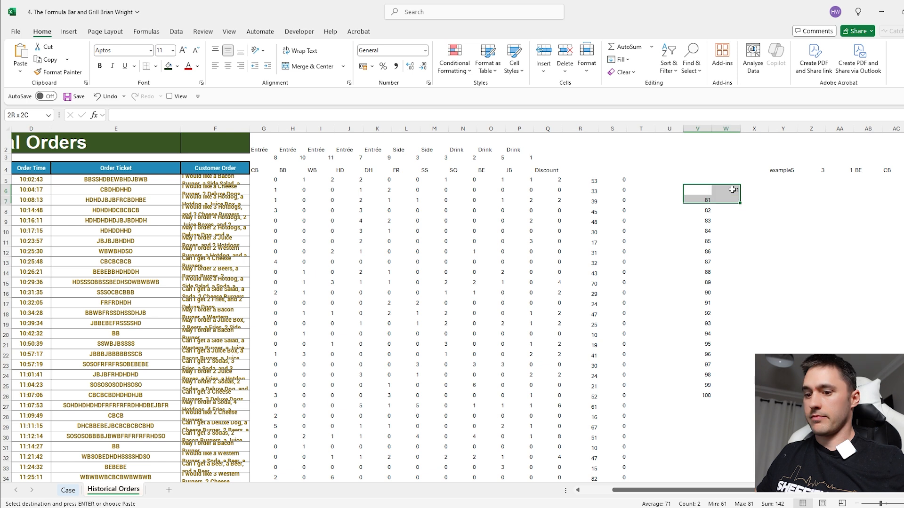
pyautogui.hotkey('ctrl', 'shift', 'Down')
pyautogui.hotkey('alt', 'a')
pyautogui.press('w')
pyautogui.press('t')
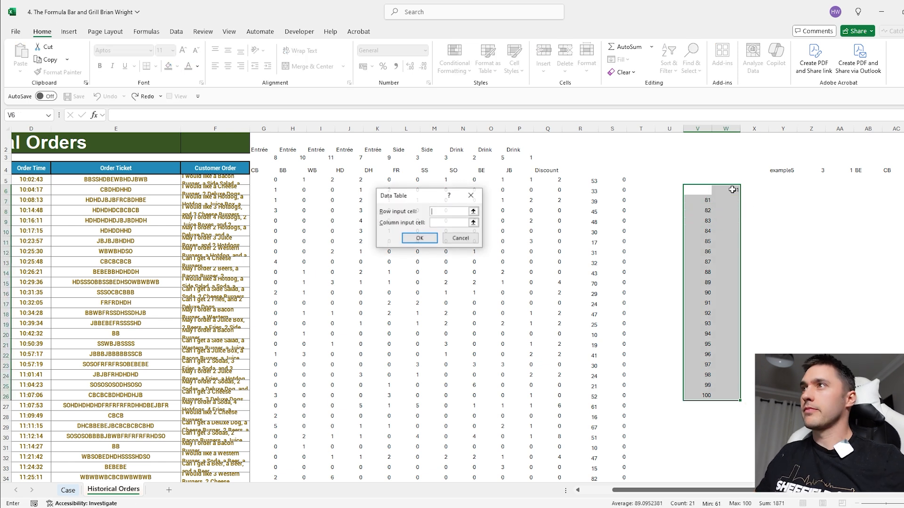
pyautogui.click(786, 170)
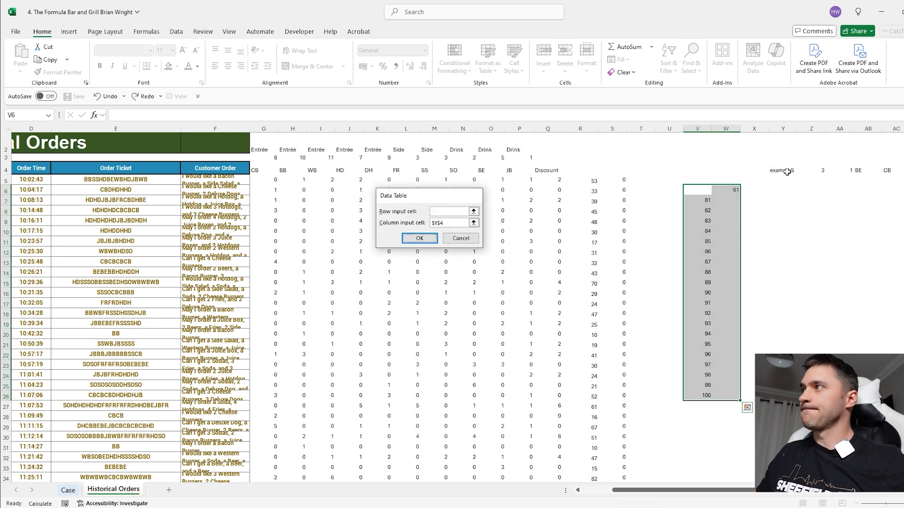
pyautogui.press('Return')
# Step: Copy the data table results in W7:W26 and paste them as values into the Level 5 answers on the Case sheet, starting at E199
pyautogui.click(734, 201)
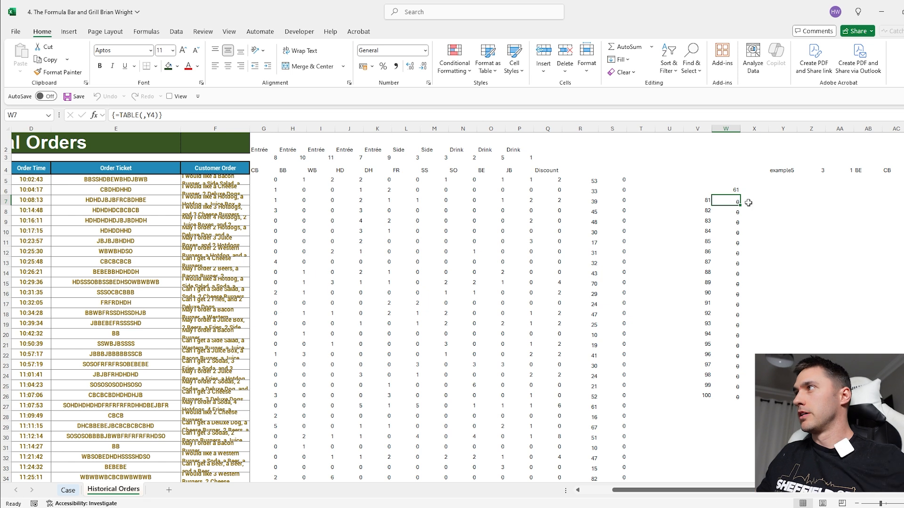
pyautogui.hotkey('ctrl', 'shift', 'Down')
pyautogui.hotkey('ctrl', 'c')
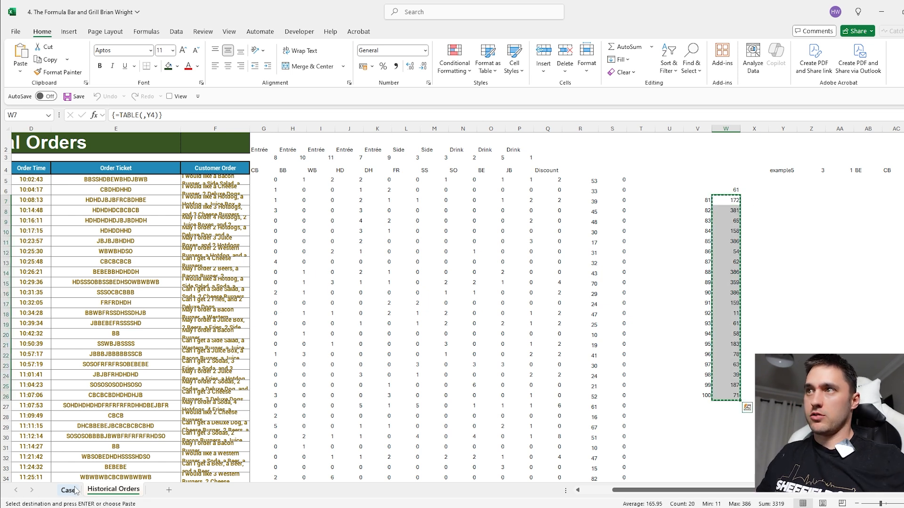
pyautogui.hotkey('ctrl', 'pageup')
pyautogui.click(212, 219)
pyautogui.hotkey('ctrl', 'v')
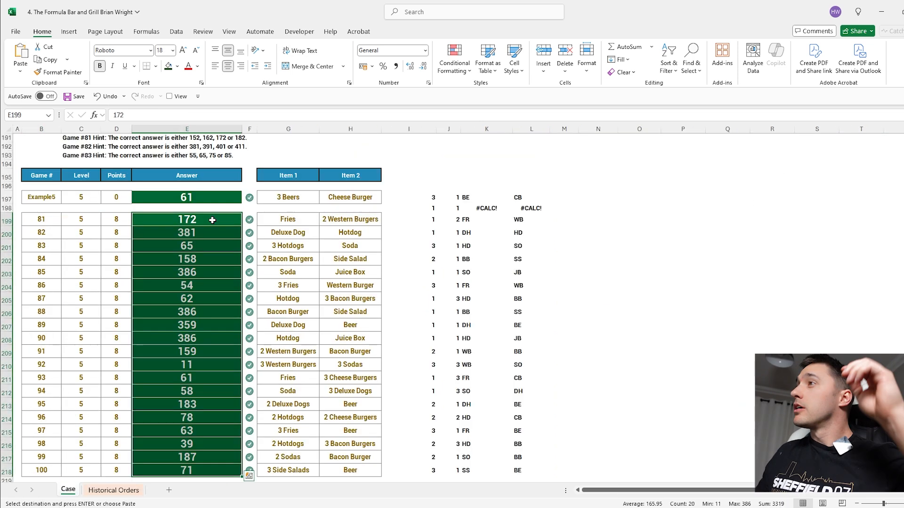
# Step: Go to the Level 6 section of the Case sheet and enter the label "example6" in S232
pyautogui.click(655, 260)
pyautogui.scroll(-10, 622, 273)
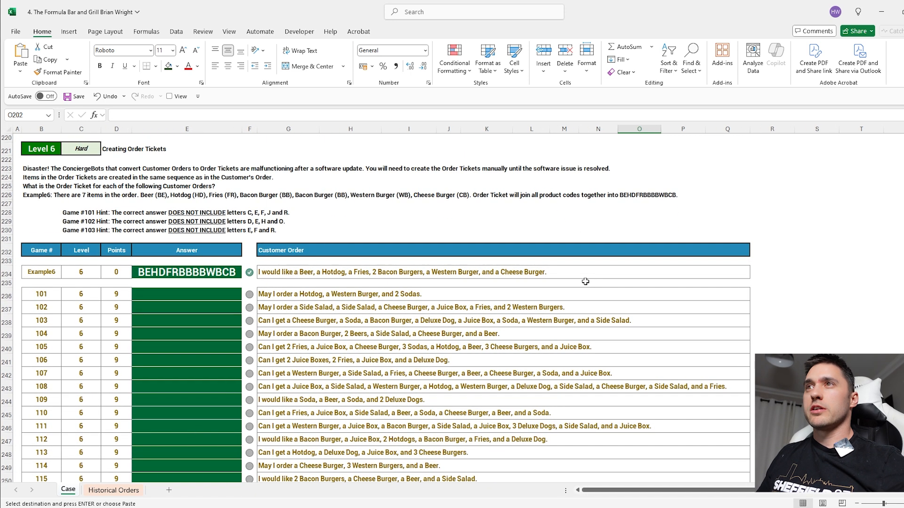
pyautogui.click(274, 272)
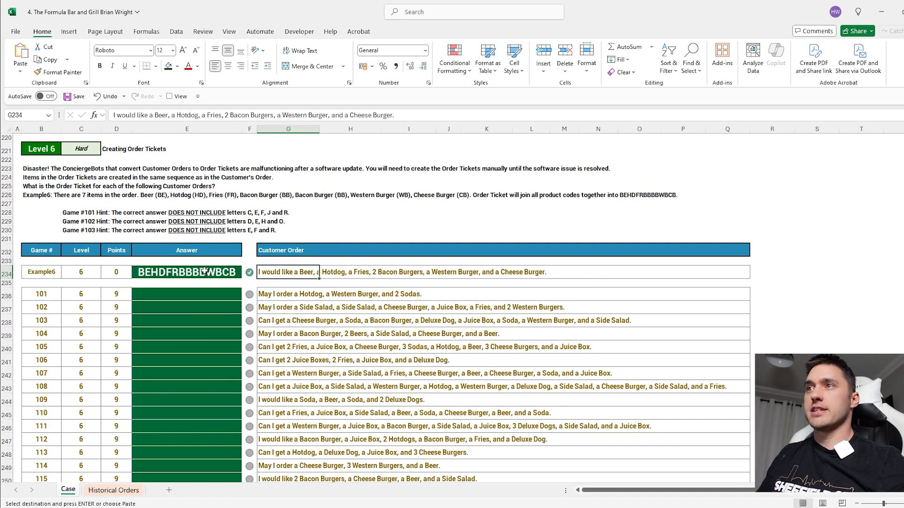
pyautogui.click(155, 272)
pyautogui.hscroll(1, 768, 263)
pyautogui.click(767, 261)
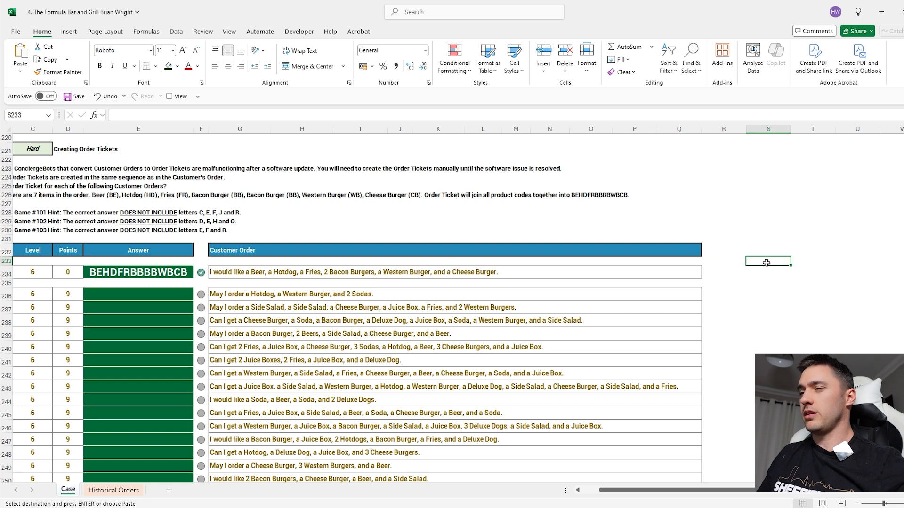
pyautogui.press('Up')
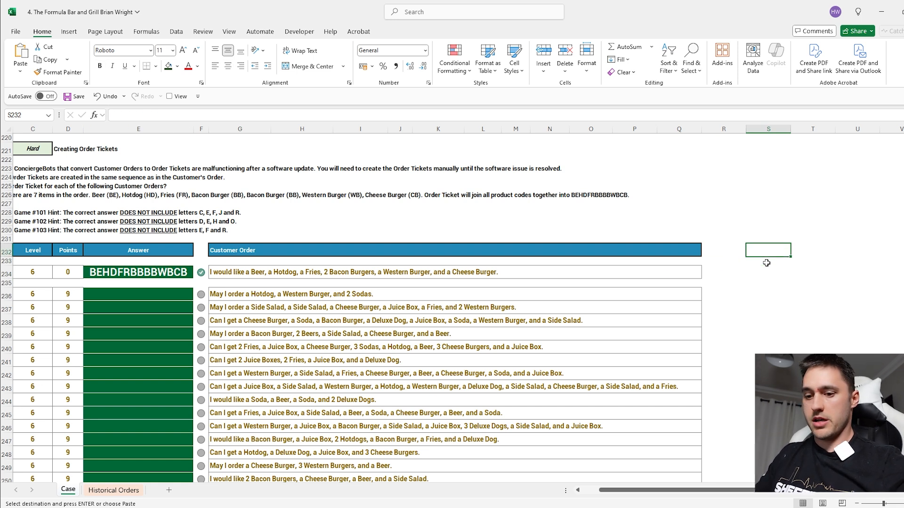
pyautogui.write('example6')
pyautogui.press('Tab')
# Step: Enter an XLOOKUP in T232 that finds S232 in B234:B255 and returns the matching customer order from column G
pyautogui.write('=XLOOKUP(')
pyautogui.press('Left')
pyautogui.write(',')
pyautogui.hscroll(-3, 133, 286)
pyautogui.moveTo(41, 272); pyautogui.dragTo(42, 476)
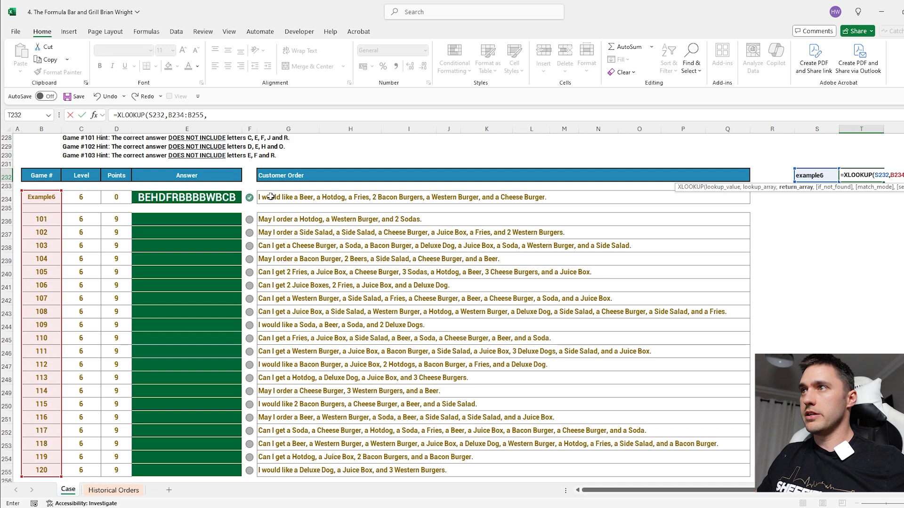
pyautogui.moveTo(271, 197); pyautogui.dragTo(316, 220)
pyautogui.press('Return')
# Step: Split the order text in T232 at each comma with a TEXTSPLIT formula in S234
pyautogui.scroll(4, 709, 274)
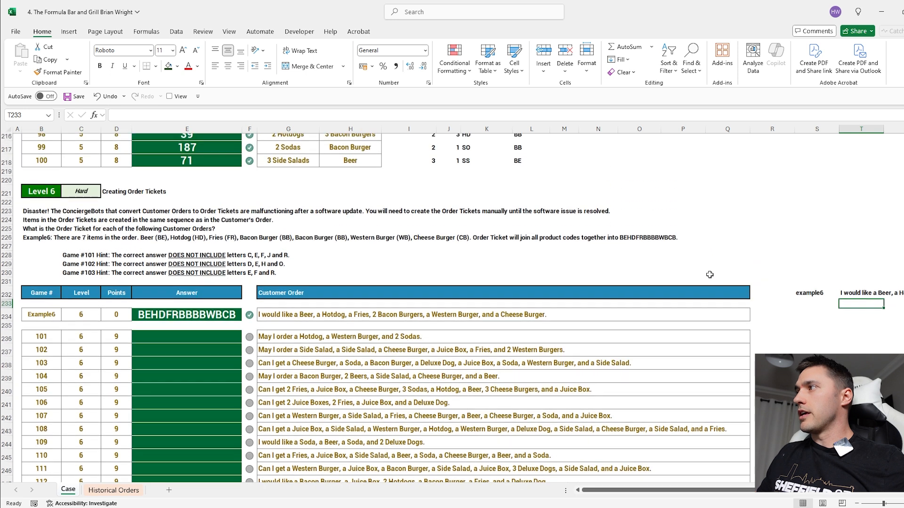
pyautogui.hscroll(3, 710, 274)
pyautogui.click(691, 321)
pyautogui.write('=TEXTSPLIT(')
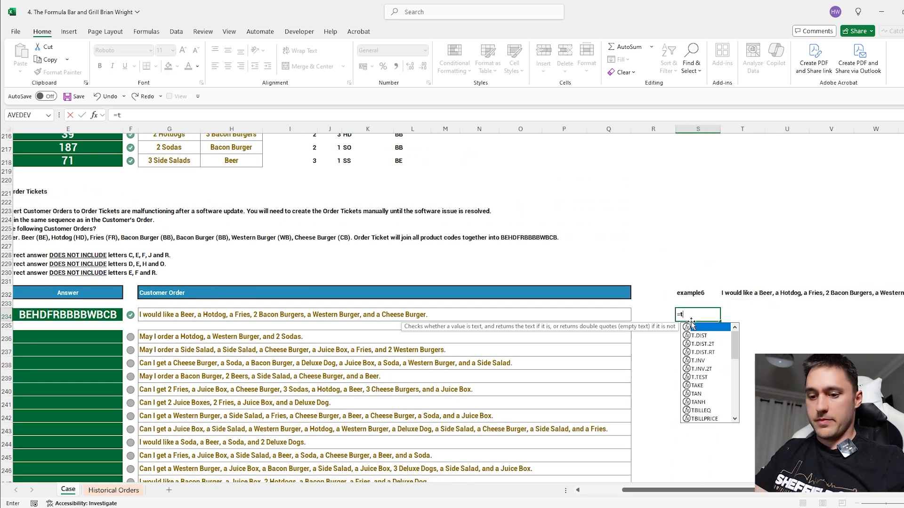
pyautogui.click(730, 294)
pyautogui.write(',","')
pyautogui.press('Return')
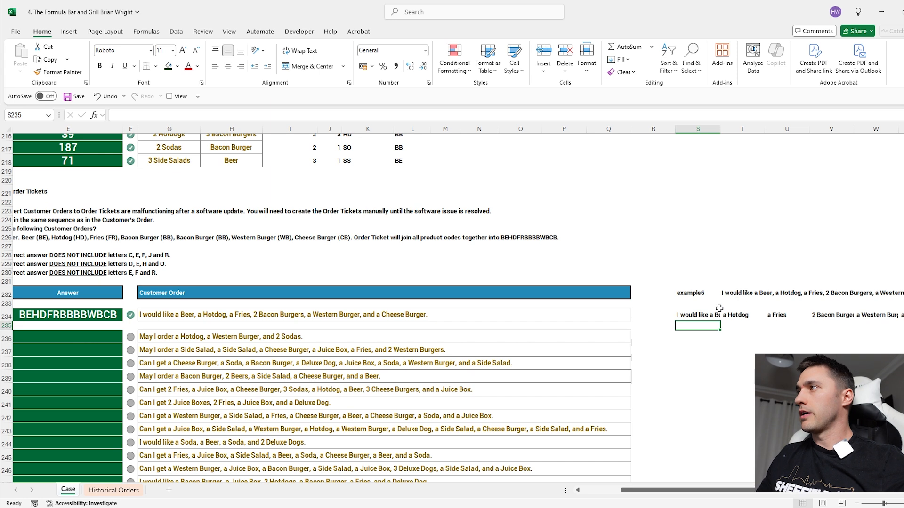
# Step: Make the comma the row delimiter in the TEXTSPLIT formula and move the formula to S237
pyautogui.press('Up')
pyautogui.click(172, 115)
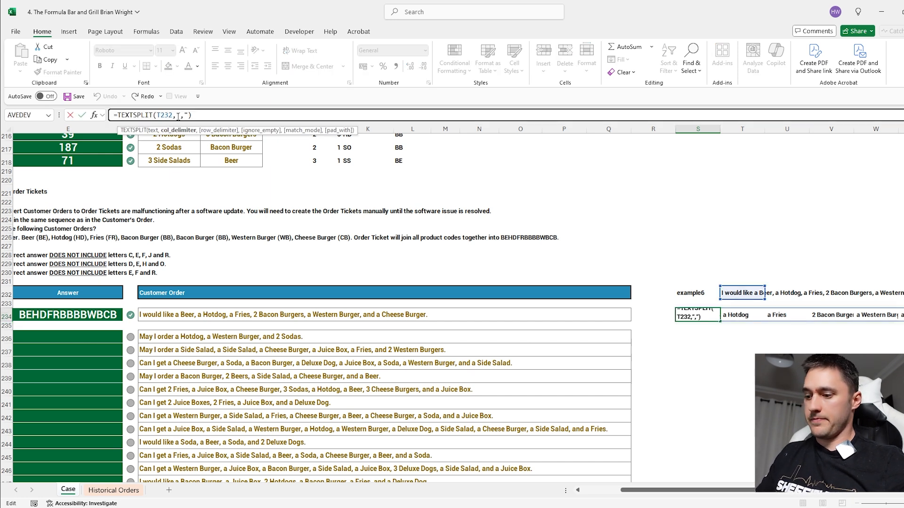
pyautogui.write(',')
pyautogui.press('Return')
pyautogui.scroll(-2, 742, 325)
pyautogui.click(699, 256)
pyautogui.moveTo(720, 258); pyautogui.dragTo(752, 282)
# Step: Enter an ExtractNumbers formula in T237 referring to the split order items in S237#
pyautogui.click(742, 292)
pyautogui.hscroll(3, 723, 330)
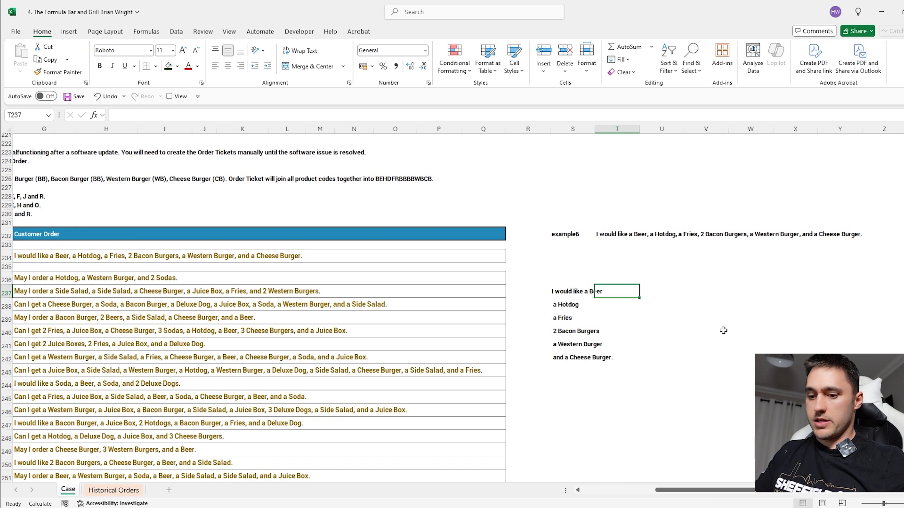
pyautogui.write('=ex')
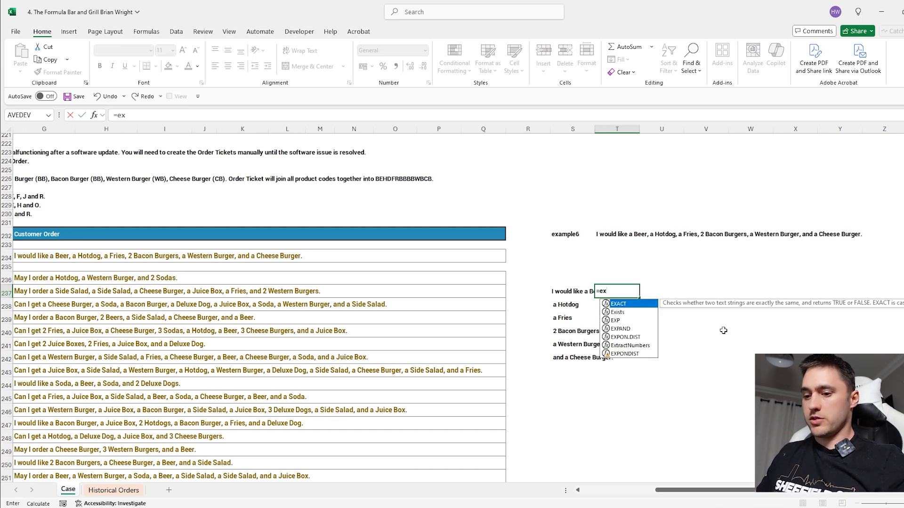
pyautogui.write('t')
pyautogui.press('Tab')
pyautogui.moveTo(568, 291); pyautogui.dragTo(562, 354)
pyautogui.press('Return')
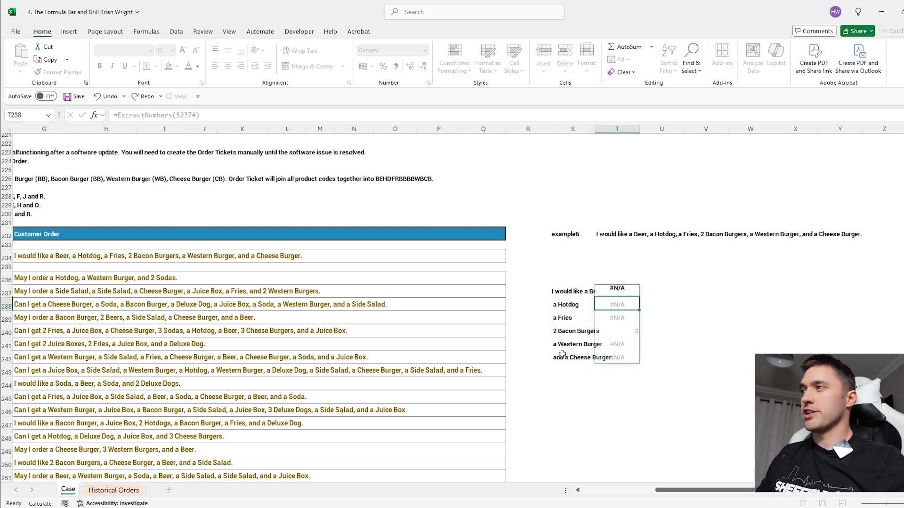
# Step: Wrap the T237 formula in IFERROR with 1 as the fallback value
pyautogui.click(624, 291)
pyautogui.click(118, 115)
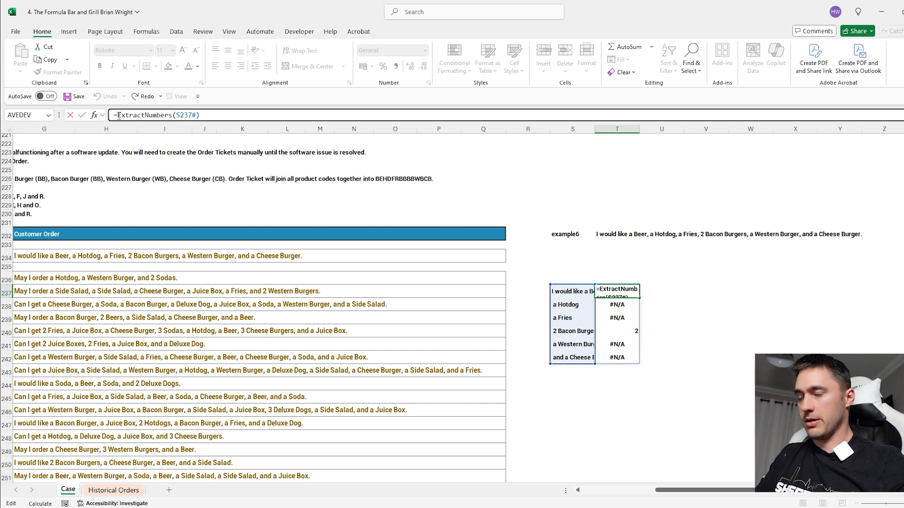
pyautogui.write('IFERROR(')
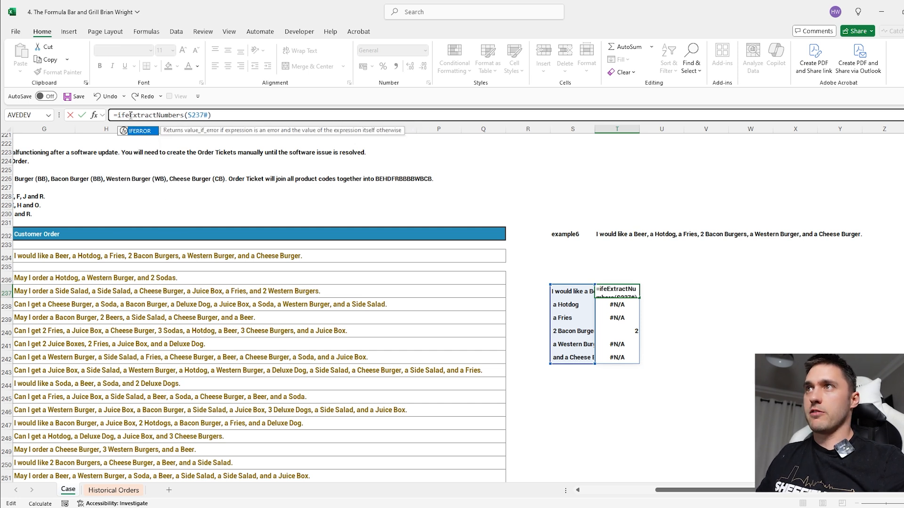
pyautogui.click(244, 115)
pyautogui.write(',1)')
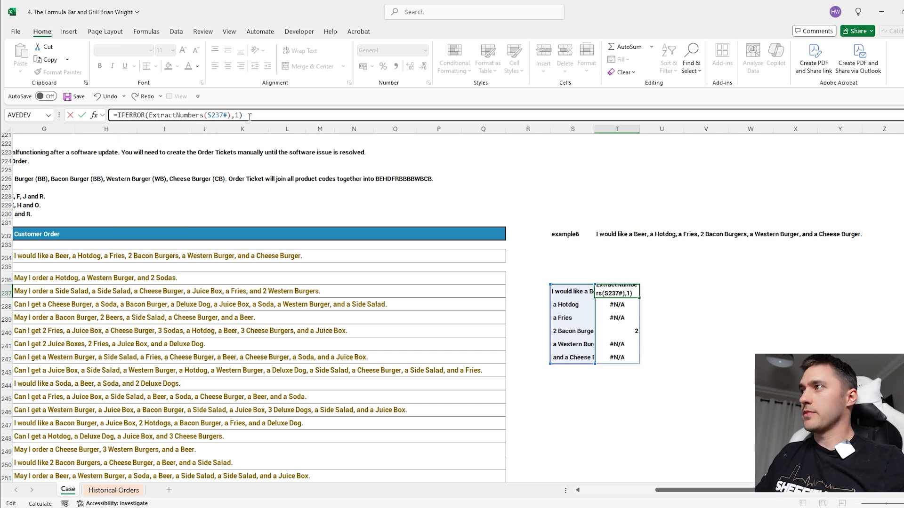
pyautogui.press('Return')
# Step: Enter a SEARCH formula in U237 that looks for the menu items in $K$22:$K$31 within the order text in S237
pyautogui.press('Up')
pyautogui.press('Left')
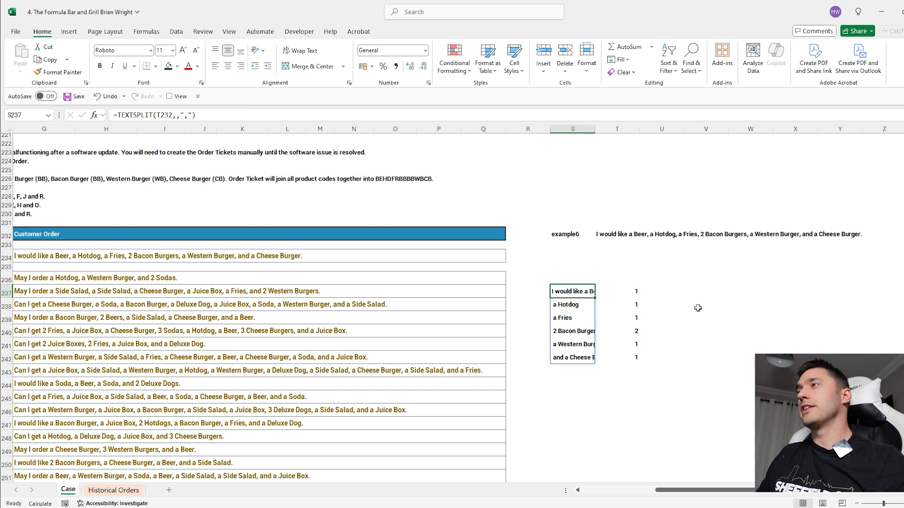
pyautogui.moveTo(577, 291); pyautogui.dragTo(579, 356)
pyautogui.click(664, 294)
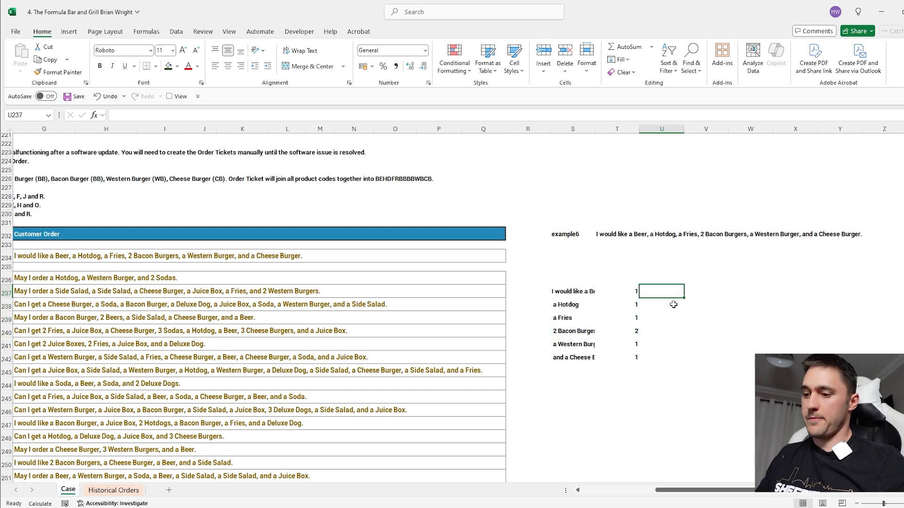
pyautogui.write('=SEARCH(')
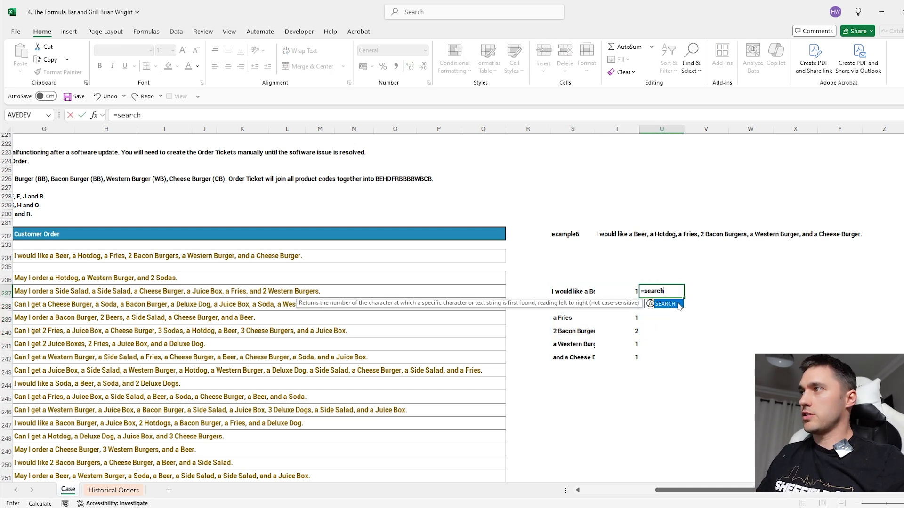
pyautogui.scroll(20, 689, 280)
pyautogui.scroll(-5, 673, 280)
pyautogui.scroll(2, 517, 282)
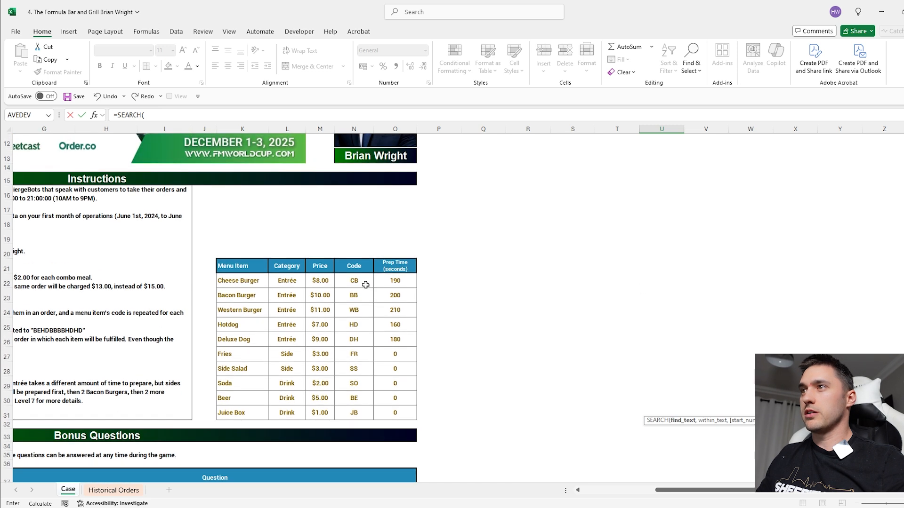
pyautogui.moveTo(253, 283); pyautogui.dragTo(235, 413)
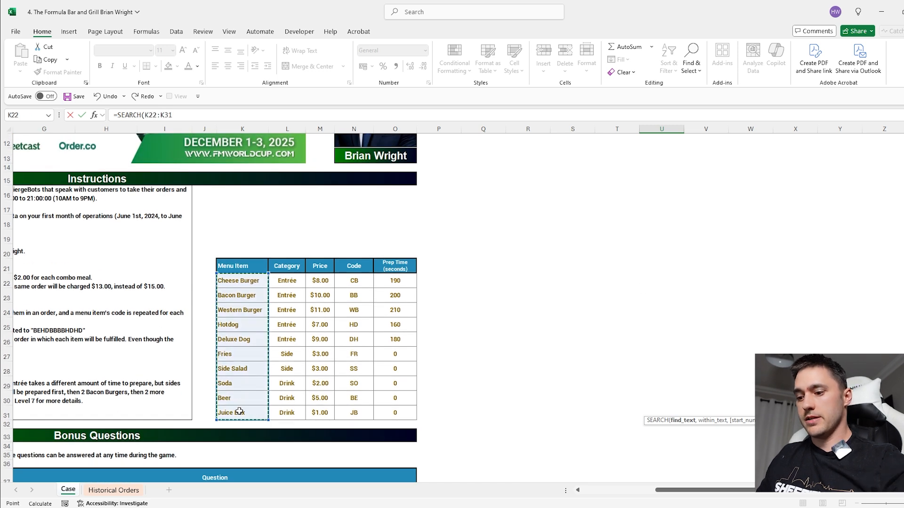
pyautogui.press('F4')
pyautogui.write(',')
pyautogui.click(571, 308)
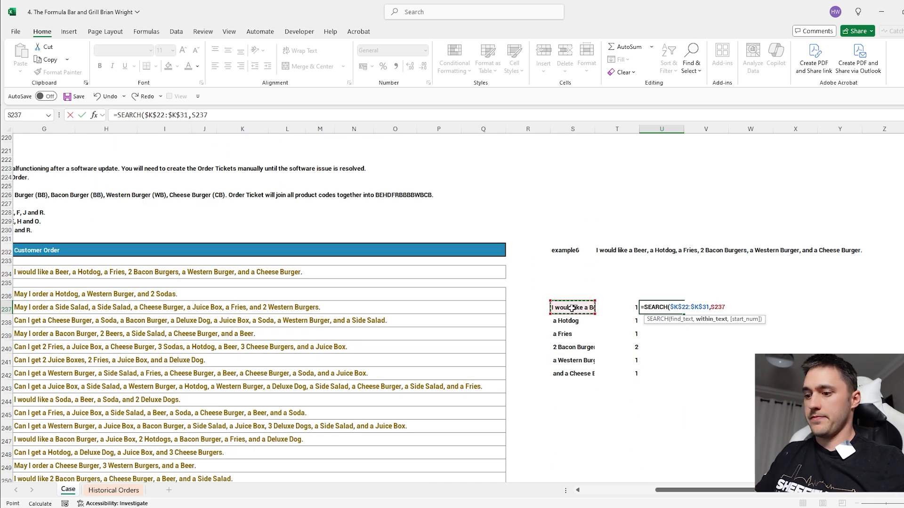
pyautogui.press('Return')
pyautogui.press('Up')
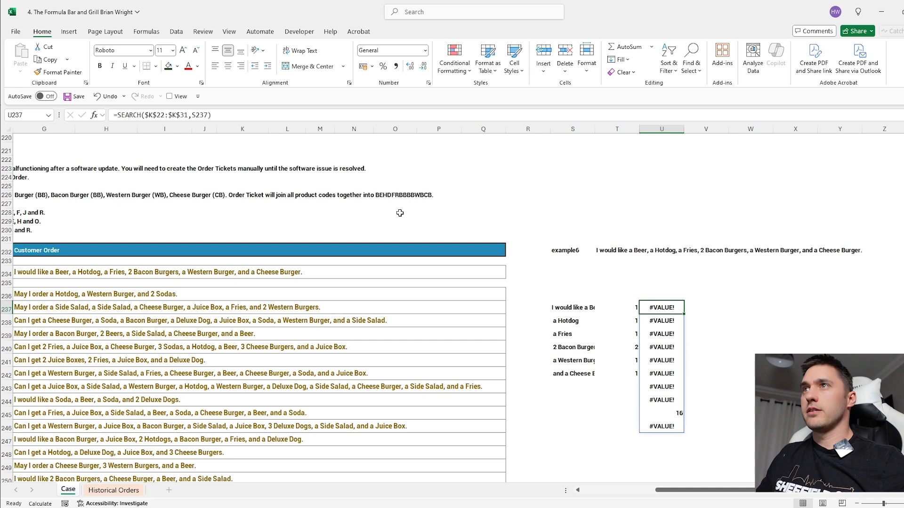
# Step: Wrap the U237 search in ISNUMBER and FILTER so it returns the matching item code from $N$22:$N$31
pyautogui.click(118, 114)
pyautogui.write('ISNUMBER(')
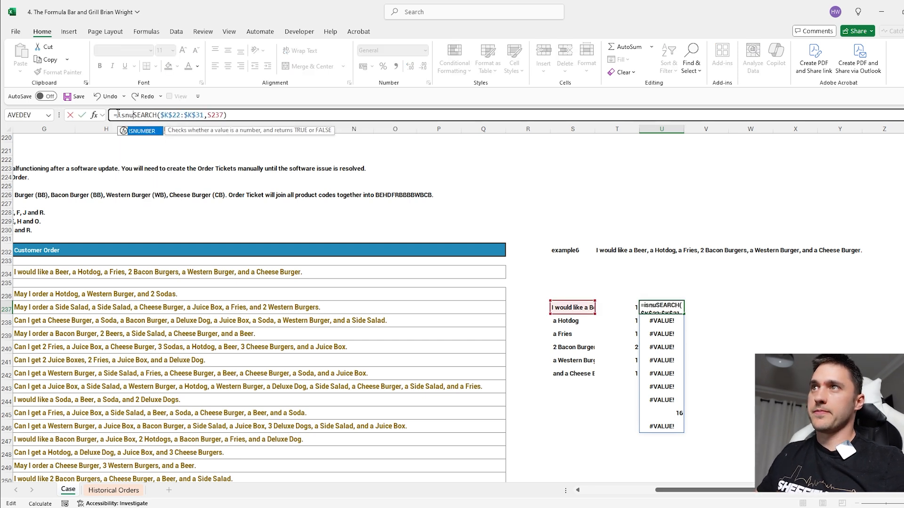
pyautogui.click(119, 116)
pyautogui.write('FILTER(ISNUMBER(')
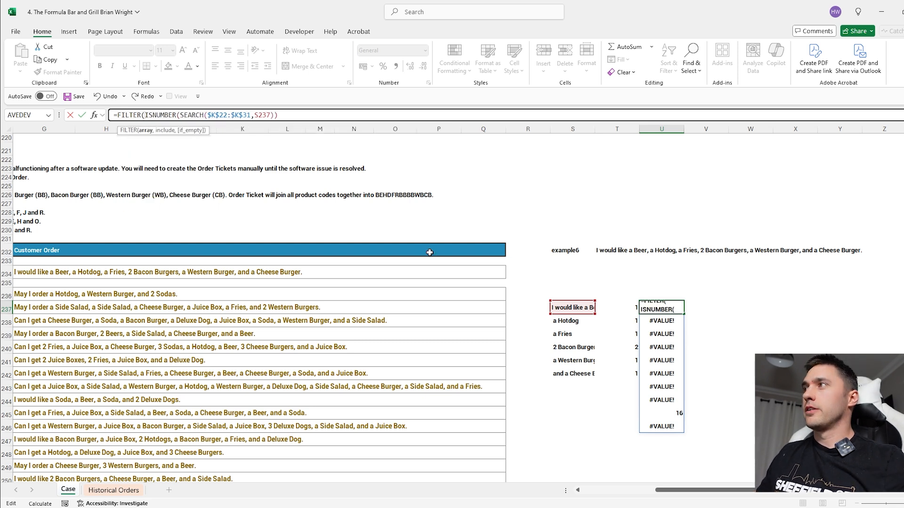
pyautogui.scroll(20, 598, 293)
pyautogui.scroll(7, 598, 293)
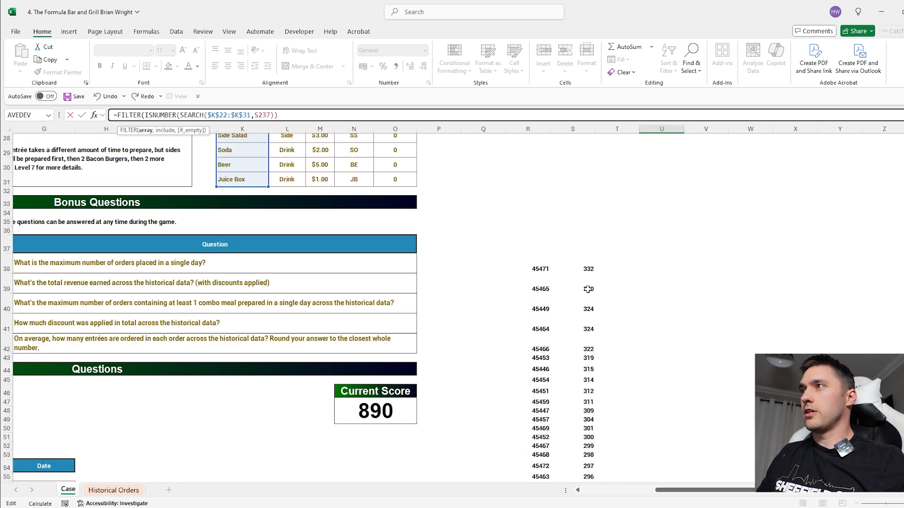
pyautogui.moveTo(349, 283); pyautogui.dragTo(350, 413)
pyautogui.write(',')
pyautogui.scroll(-20, 348, 411)
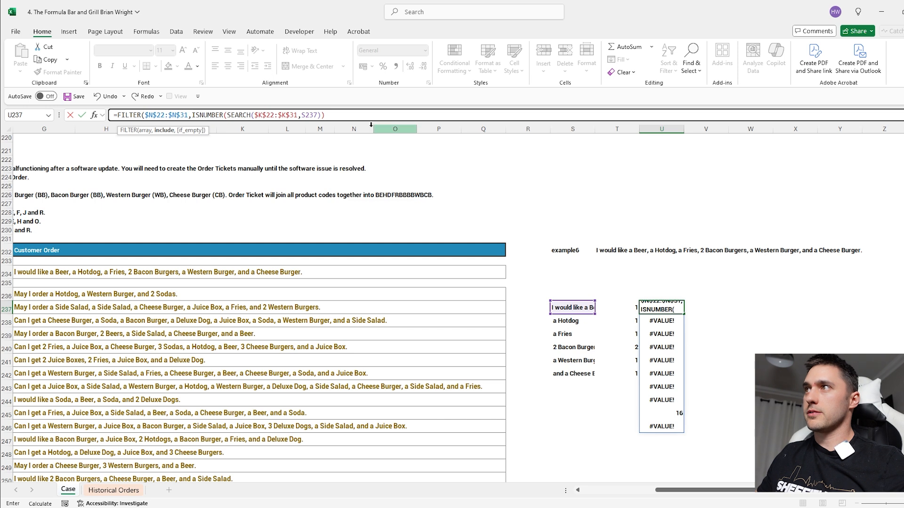
pyautogui.press('Return')
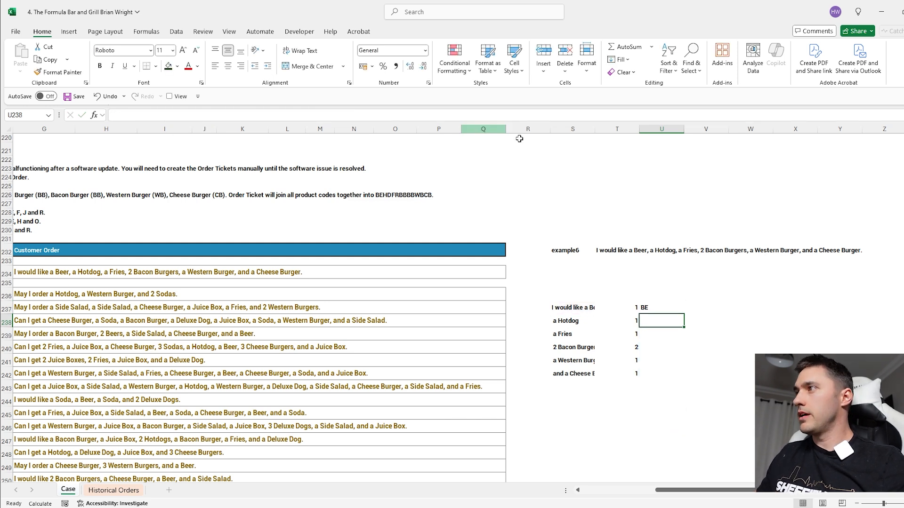
# Step: Fill the item code formula from U237 down to U242
pyautogui.click(671, 309)
pyautogui.moveTo(685, 313); pyautogui.dragTo(686, 378)
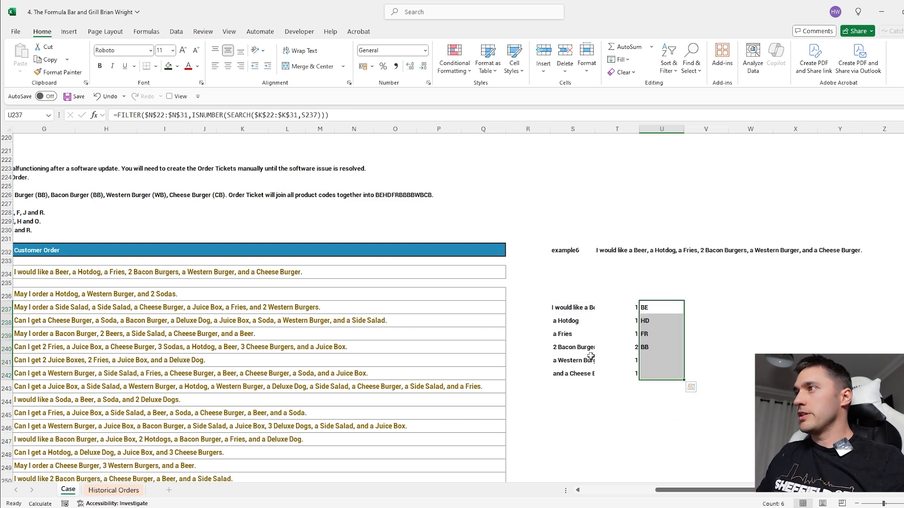
pyautogui.click(572, 309)
pyautogui.doubleClick(572, 308)
pyautogui.press('Escape')
pyautogui.click(611, 246)
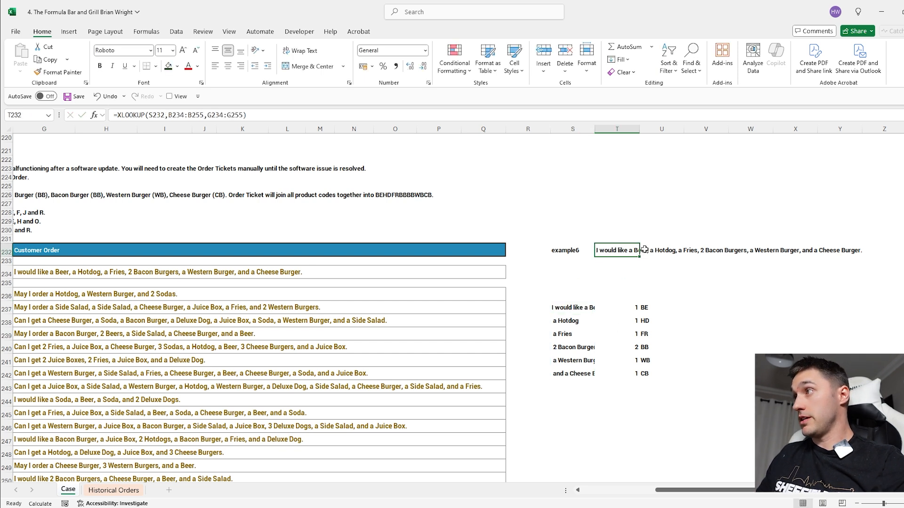
# Step: Rebuild the U237 formula as a MAP over S237# with LAMBDA parameter a as the searched text, and clear the copied formulas below it
pyautogui.click(661, 306)
pyautogui.press('F2')
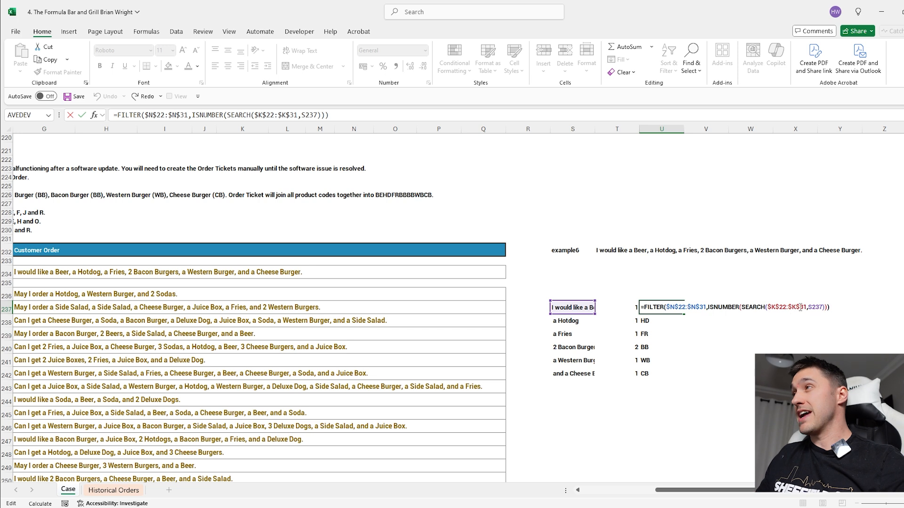
pyautogui.click(118, 115)
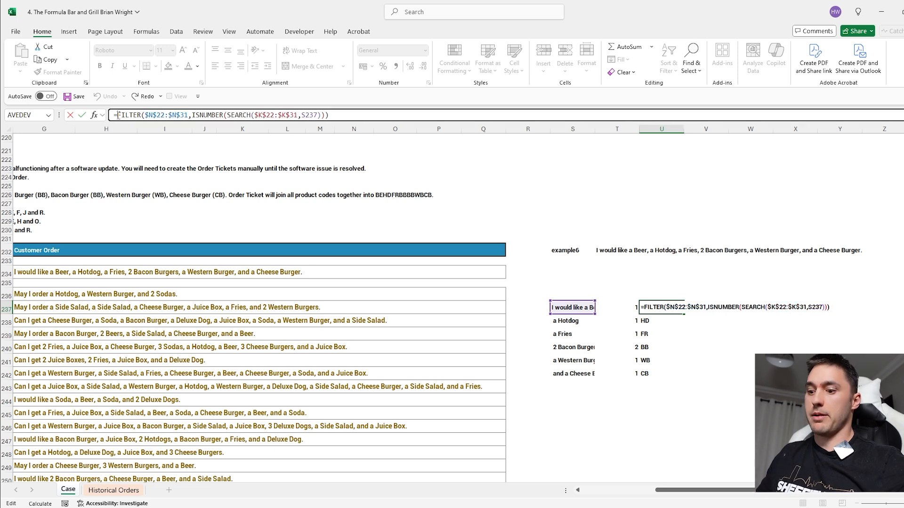
pyautogui.write('MAP(')
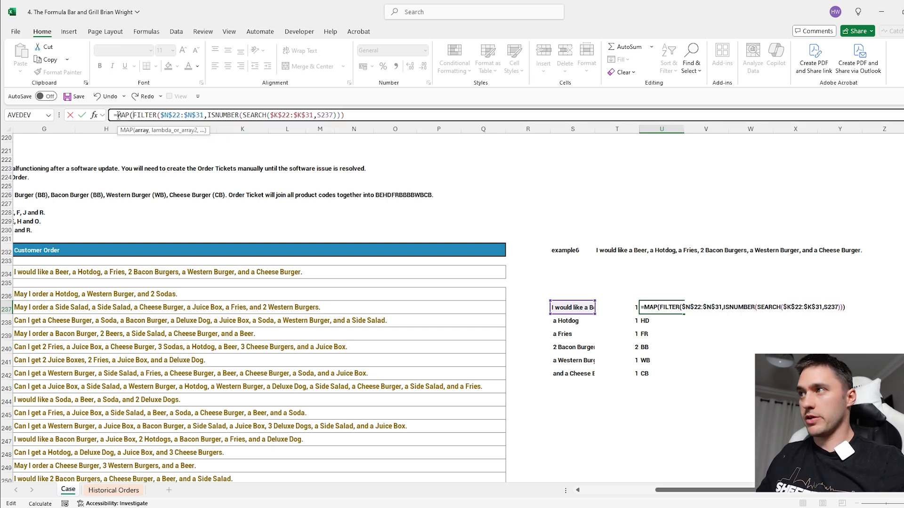
pyautogui.click(569, 307)
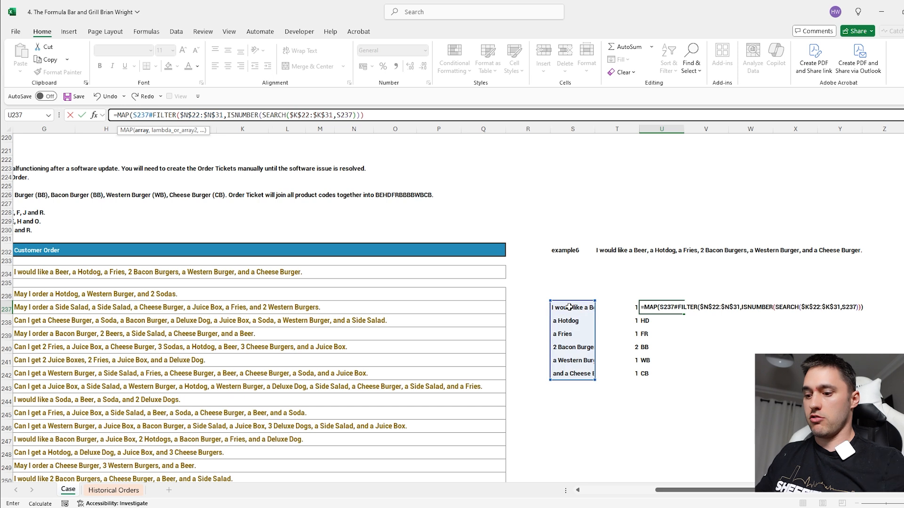
pyautogui.write(',LAMBDA(a,')
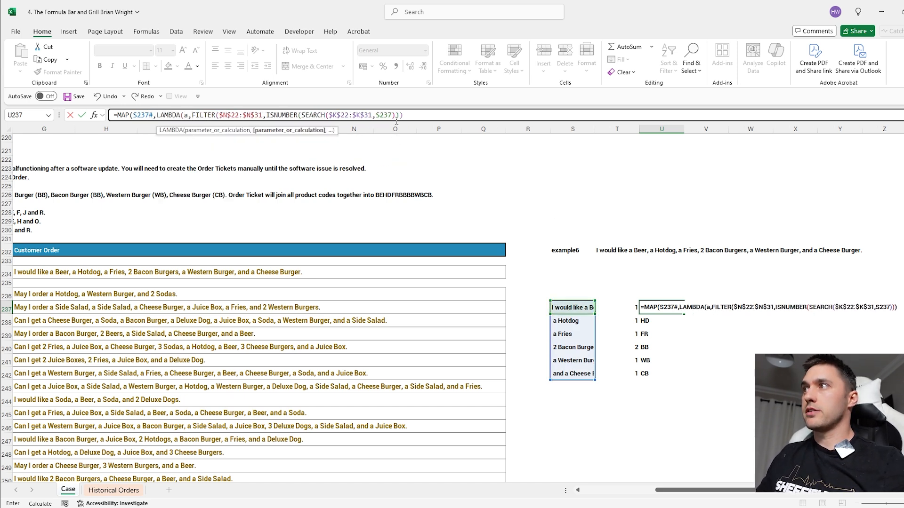
pyautogui.write('a')
pyautogui.click(434, 113)
pyautogui.press('Return')
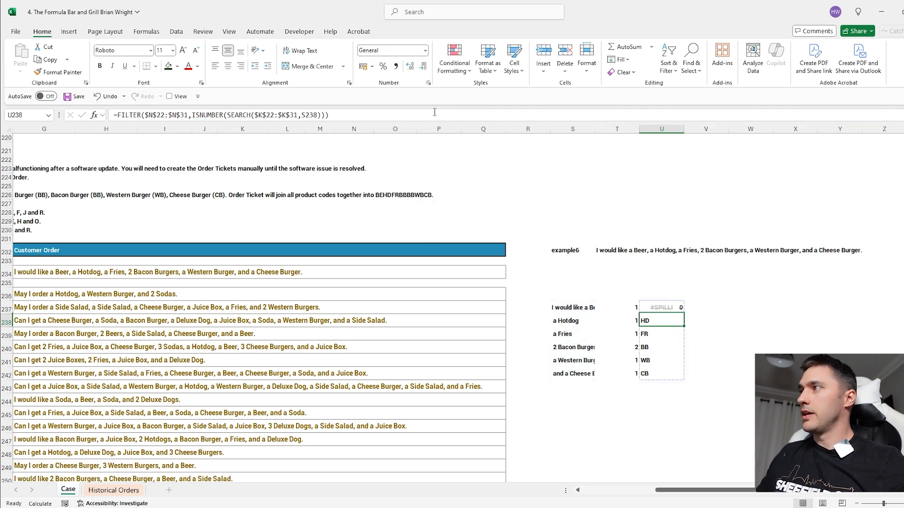
pyautogui.moveTo(652, 319); pyautogui.dragTo(654, 400)
pyautogui.press('Delete')
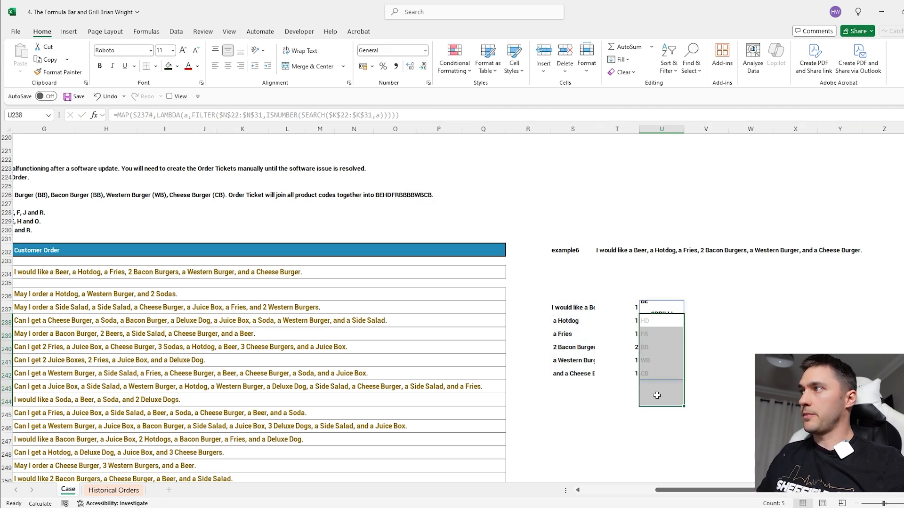
# Step: Enter a REPT formula in V237 that repeats the item codes in U237# by the quantities in T237#
pyautogui.click(692, 310)
pyautogui.write('=rep')
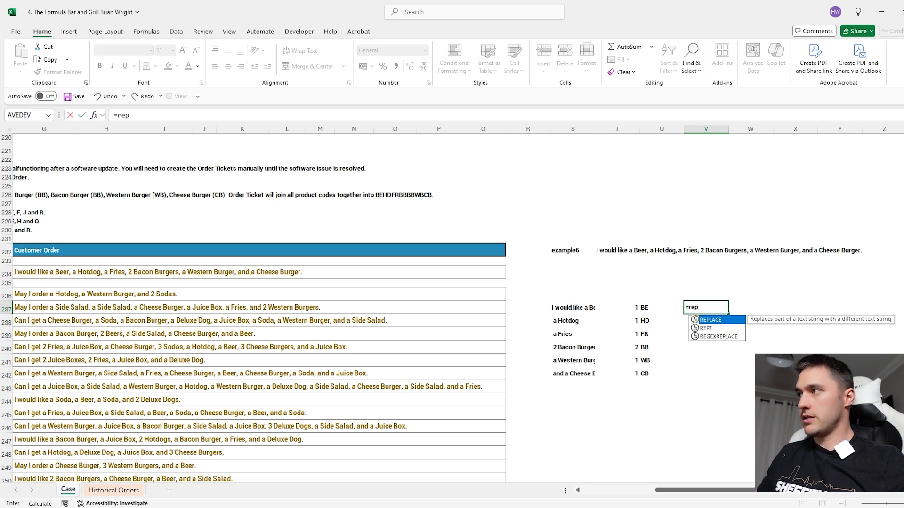
pyautogui.press('Down')
pyautogui.press('Tab')
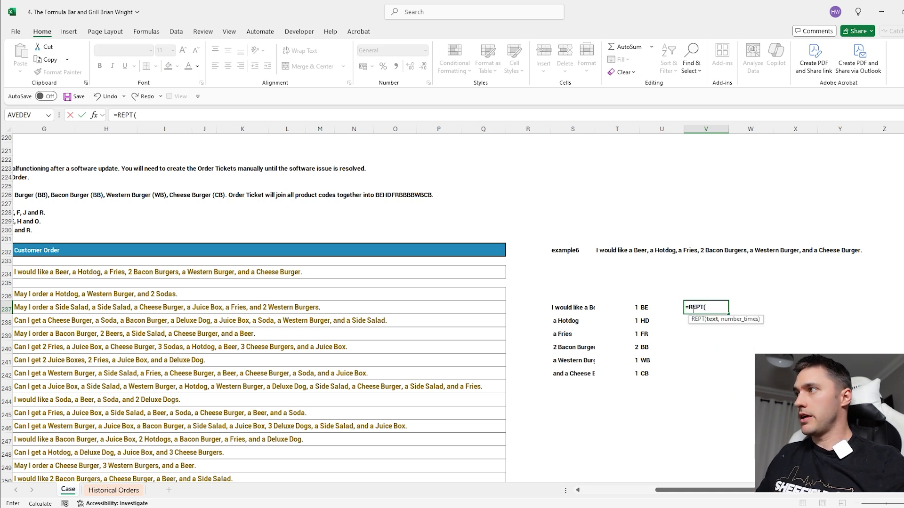
pyautogui.click(652, 307)
pyautogui.write('#,')
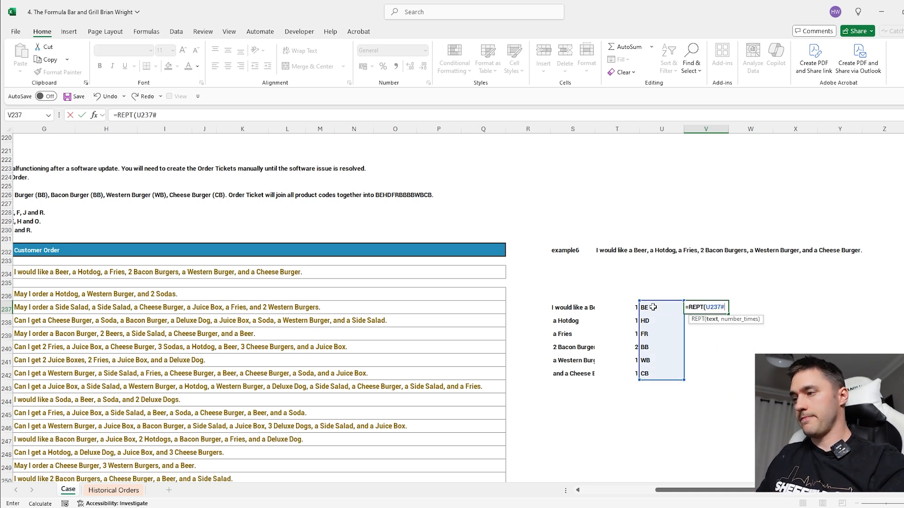
pyautogui.click(627, 307)
pyautogui.write('#')
pyautogui.press('Return')
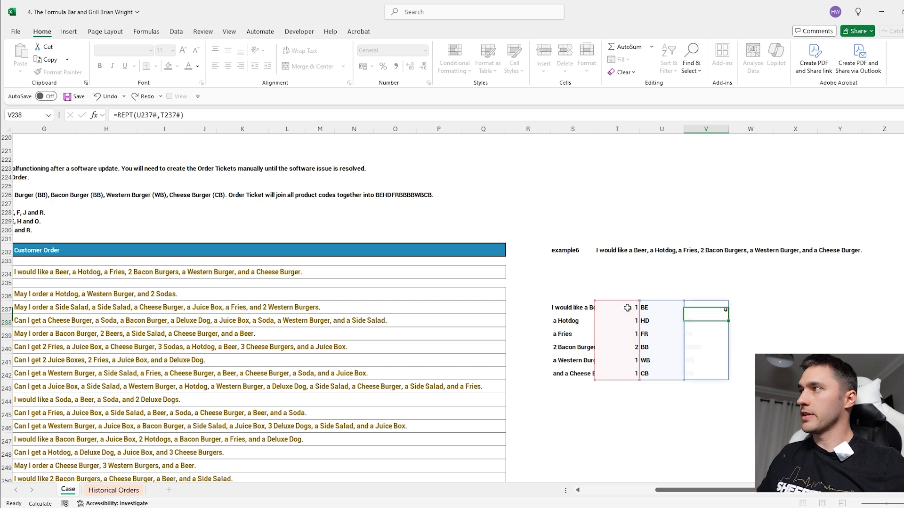
# Step: Enter a CONCAT formula in Y237 that joins the repeated codes in V237# into one order ticket
pyautogui.hscroll(1, 785, 306)
pyautogui.hscroll(1, 785, 306)
pyautogui.click(756, 311)
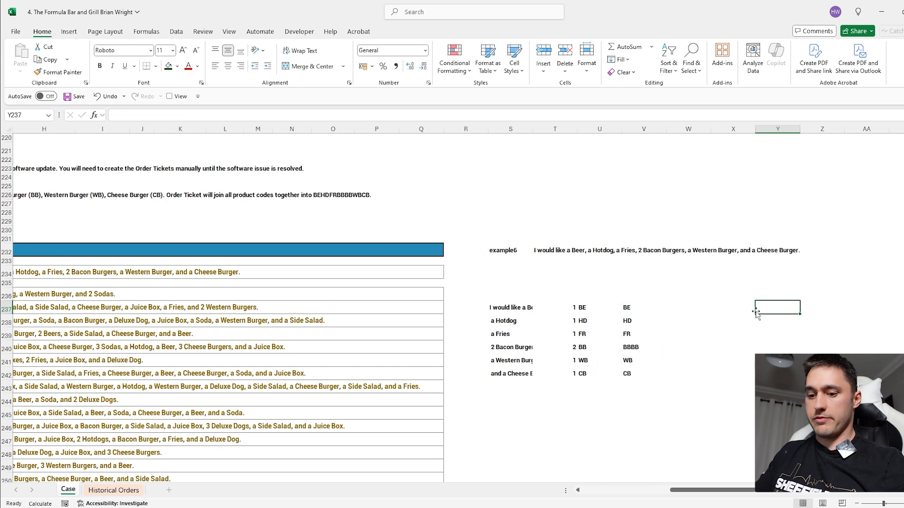
pyautogui.write('=CONCAT(')
pyautogui.click(629, 308)
pyautogui.write('#')
pyautogui.press('Return')
# Step: Copy game numbers 101 to 120 from B236:B255 and paste them as values starting at X238
pyautogui.hscroll(-5, 389, 295)
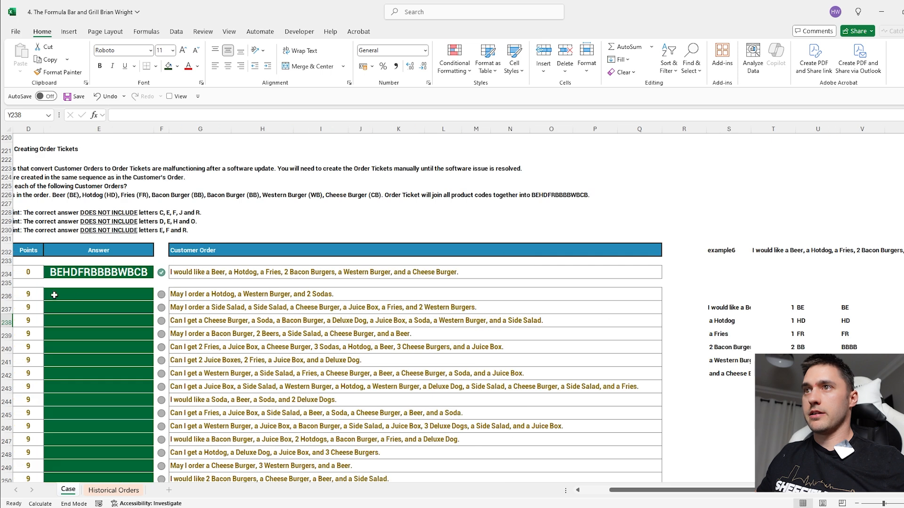
pyautogui.hscroll(-3, 54, 294)
pyautogui.click(41, 293)
pyautogui.hotkey('ctrl', 'shift', 'Down')
pyautogui.hotkey('ctrl', 'c')
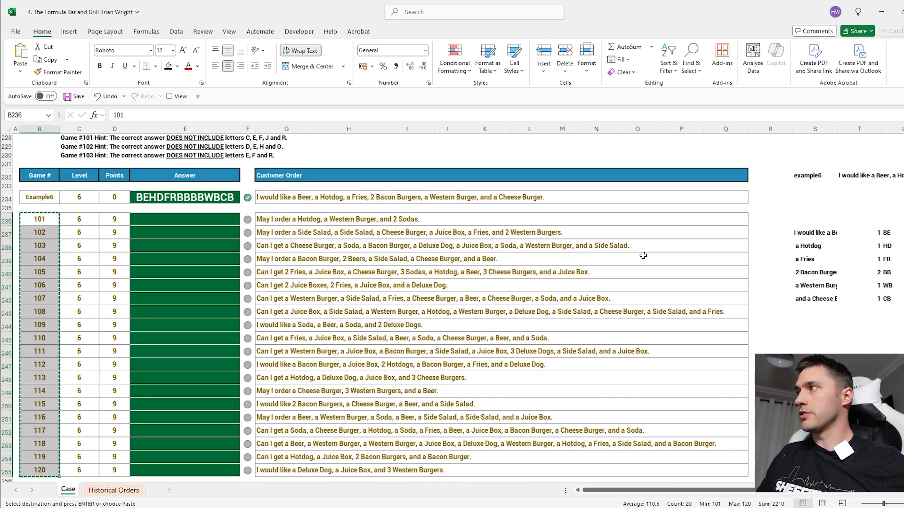
pyautogui.hscroll(3, 642, 256)
pyautogui.click(821, 232)
pyautogui.press('Left')
pyautogui.press('Down')
pyautogui.hotkey('ctrl', 'shift', 'v')
# Step: Create a what-if data table on X237:Y257 with S232 as the column input cell
pyautogui.press('Up')
pyautogui.hotkey('shift', 'Right')
pyautogui.hotkey('shift', 'Down')
pyautogui.hotkey('ctrl', 'shift', 'Down')
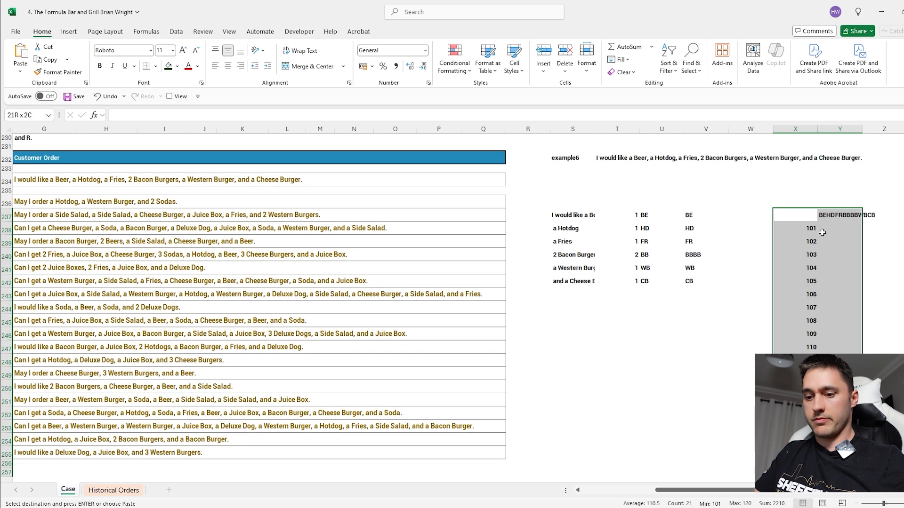
pyautogui.hotkey('alt', 'a')
pyautogui.press('w')
pyautogui.press('t')
pyautogui.click(576, 158)
pyautogui.press('Return')
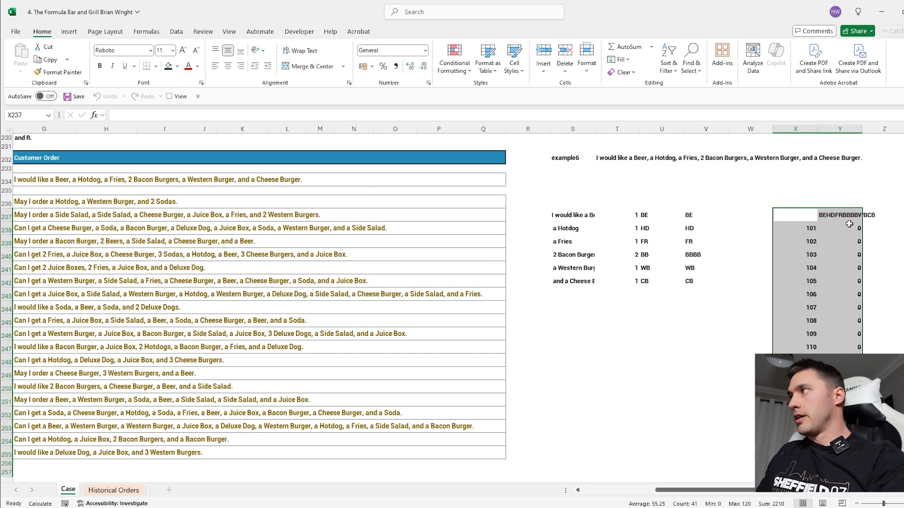
# Step: Copy the 20 order tickets from Y238:Y257 and paste them as values into the Level 6 answers starting at E236
pyautogui.click(849, 226)
pyautogui.hotkey('ctrl', 'shift', 'Down')
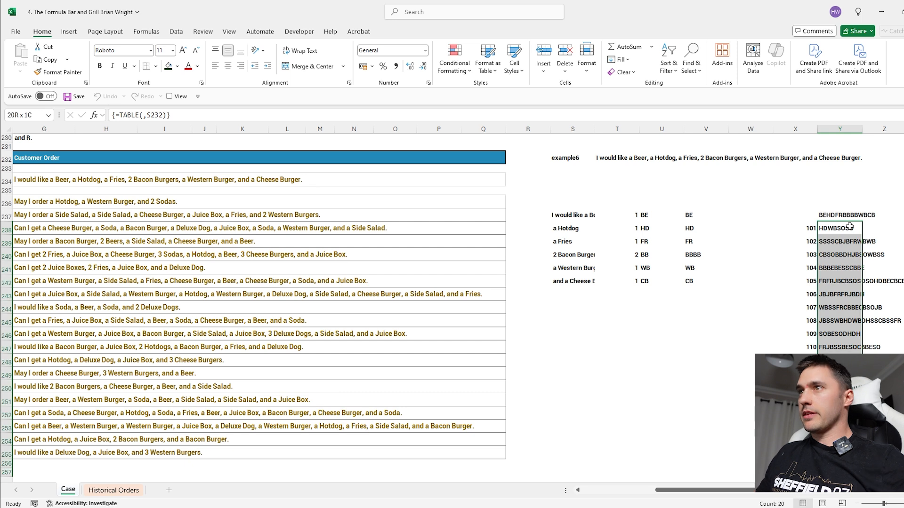
pyautogui.hotkey('ctrl', 'c')
pyautogui.hscroll(-4, 518, 228)
pyautogui.click(165, 201)
pyautogui.hotkey('ctrl', 'v')
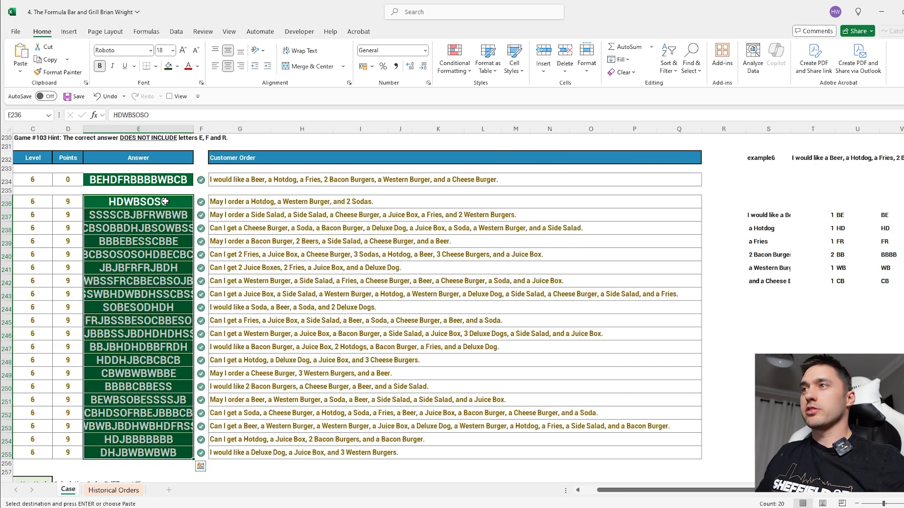
pyautogui.click(333, 215)
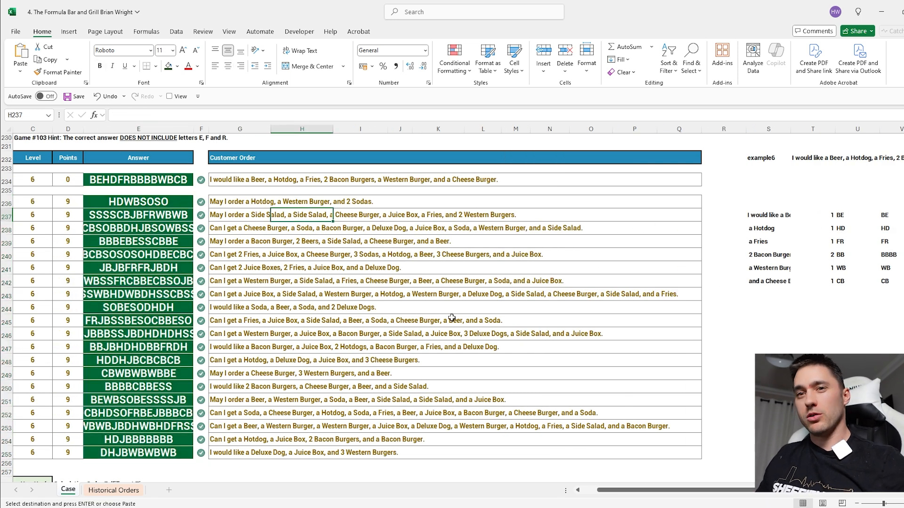
pyautogui.scroll(20, 560, 306)
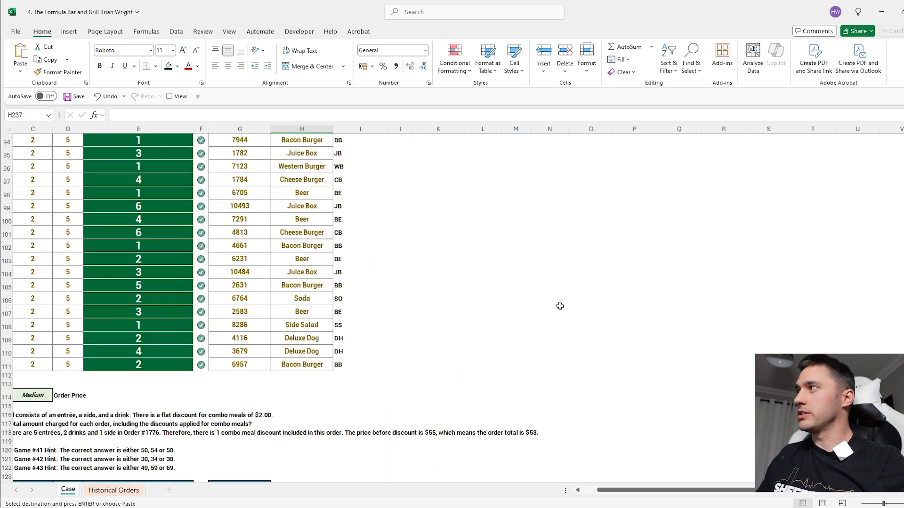
pyautogui.scroll(-8, 560, 306)
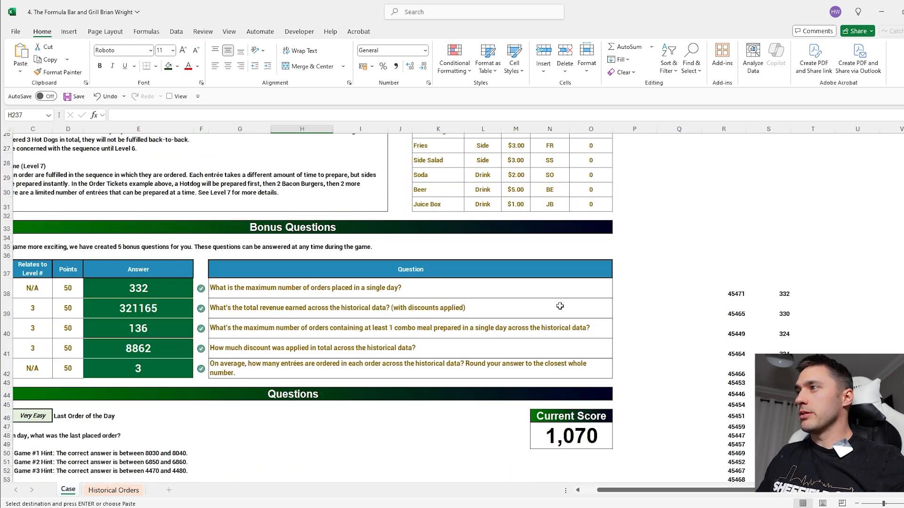
# Step: Check the current score, then read the Level 7 instructions, examples and hints on calculating order fulfillment time
pyautogui.click(565, 436)
pyautogui.scroll(-7, 579, 309)
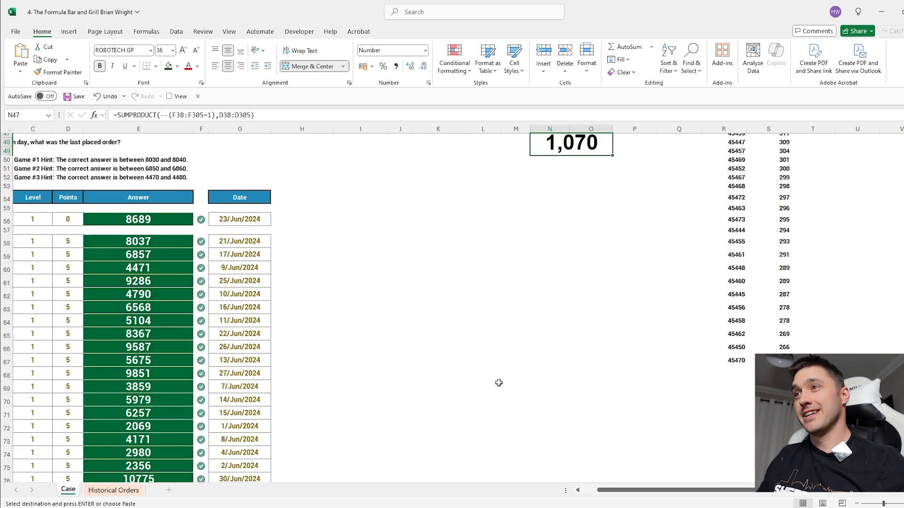
pyautogui.hscroll(-2, 485, 372)
pyautogui.scroll(-20, 436, 337)
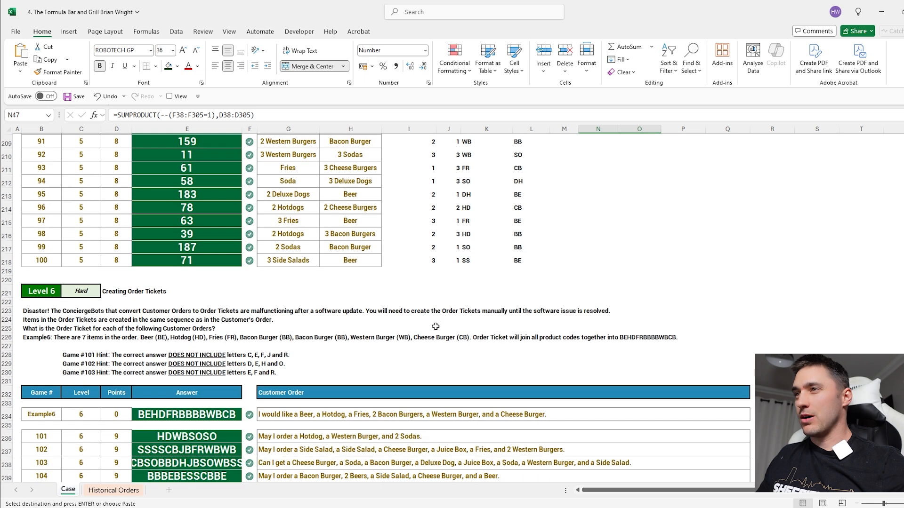
pyautogui.scroll(-10, 462, 283)
pyautogui.scroll(10, 463, 283)
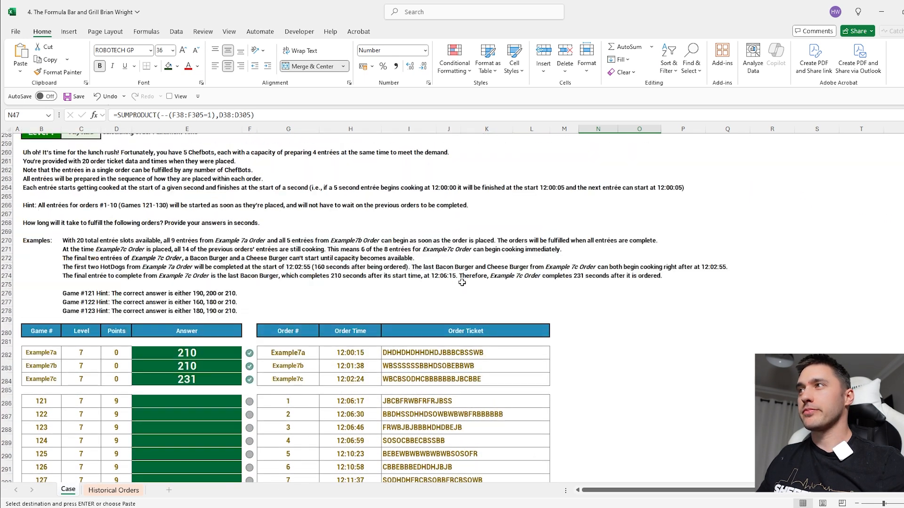
pyautogui.scroll(-4, 462, 283)
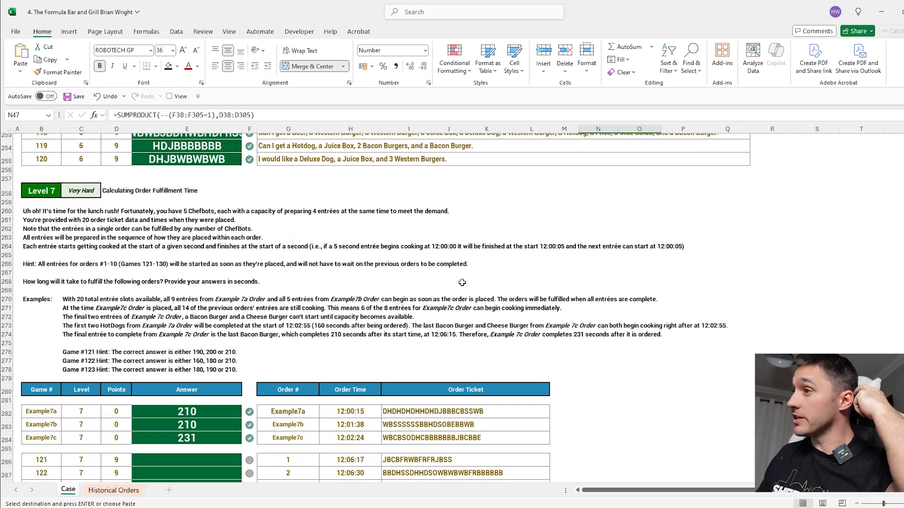
pyautogui.scroll(-6, 571, 284)
# Step: Examine the Level 7 order tickets and order times together with the menu's prep times in seconds
pyautogui.click(405, 281)
pyautogui.moveTo(407, 291); pyautogui.dragTo(407, 417)
pyautogui.scroll(20, 676, 309)
pyautogui.scroll(-5, 676, 310)
pyautogui.moveTo(639, 222); pyautogui.dragTo(639, 354)
pyautogui.scroll(-20, 482, 295)
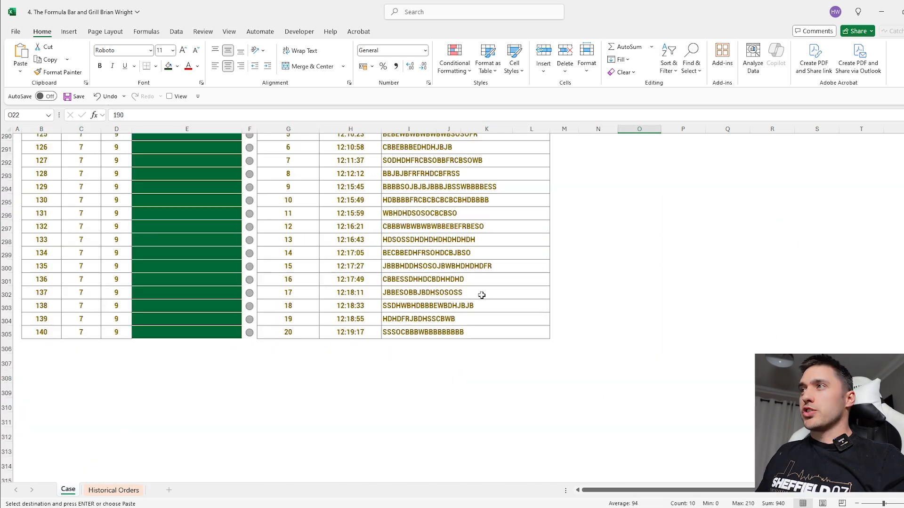
pyautogui.scroll(8, 592, 292)
pyautogui.scroll(-3, 592, 292)
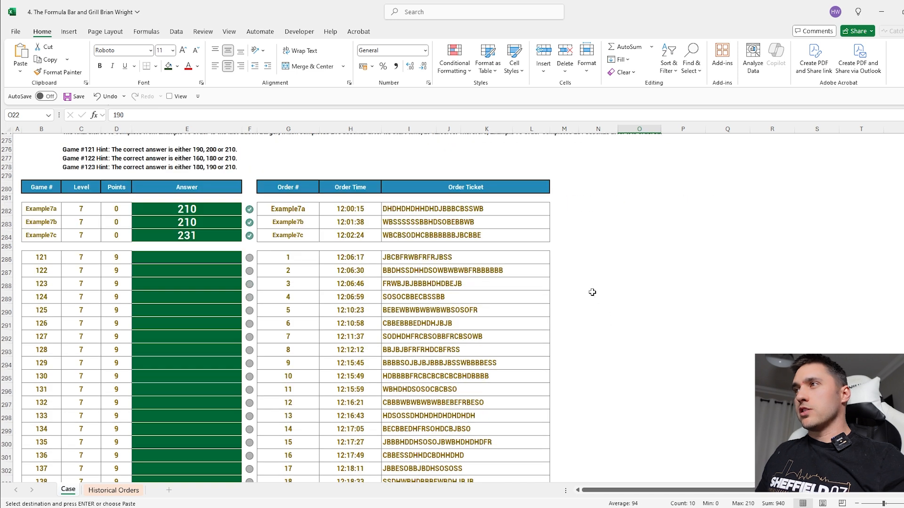
pyautogui.click(593, 294)
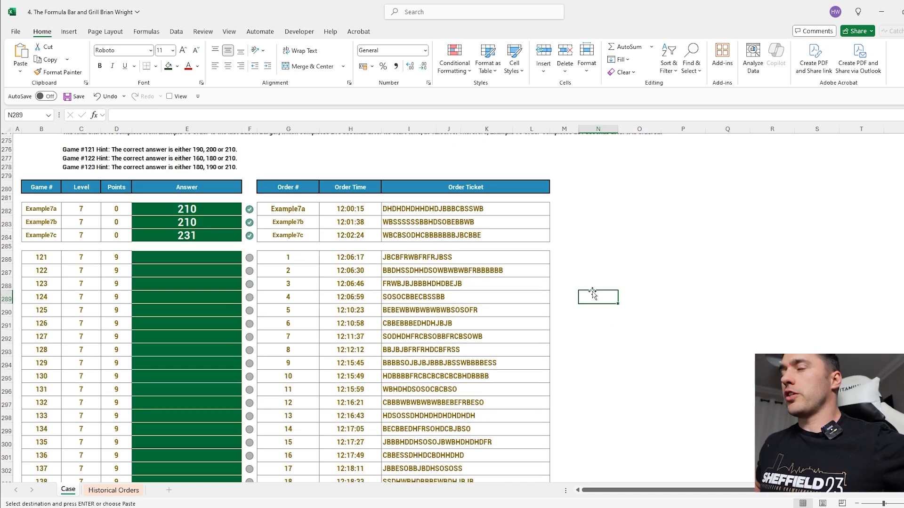
pyautogui.scroll(-2, 593, 294)
pyautogui.moveTo(350, 199); pyautogui.dragTo(350, 396)
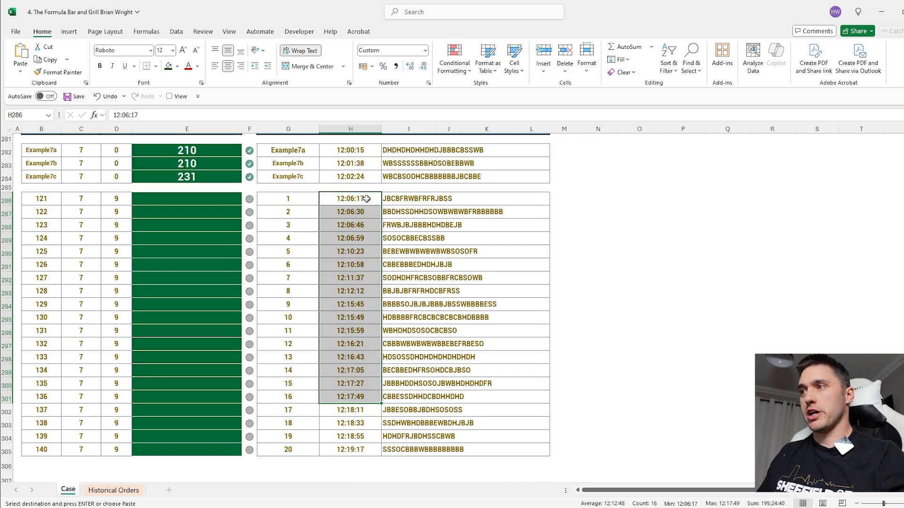
pyautogui.hotkey('ctrl', 'shift', 'Down')
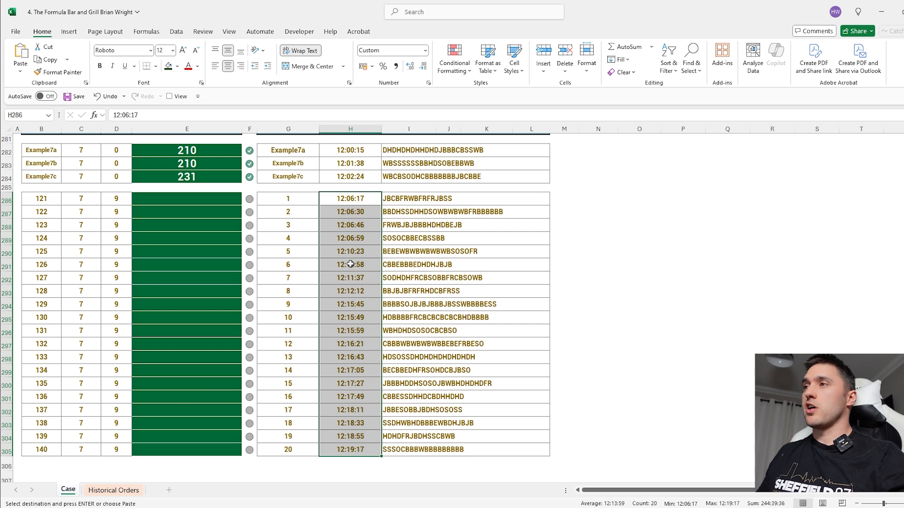
pyautogui.moveTo(347, 264); pyautogui.dragTo(527, 265)
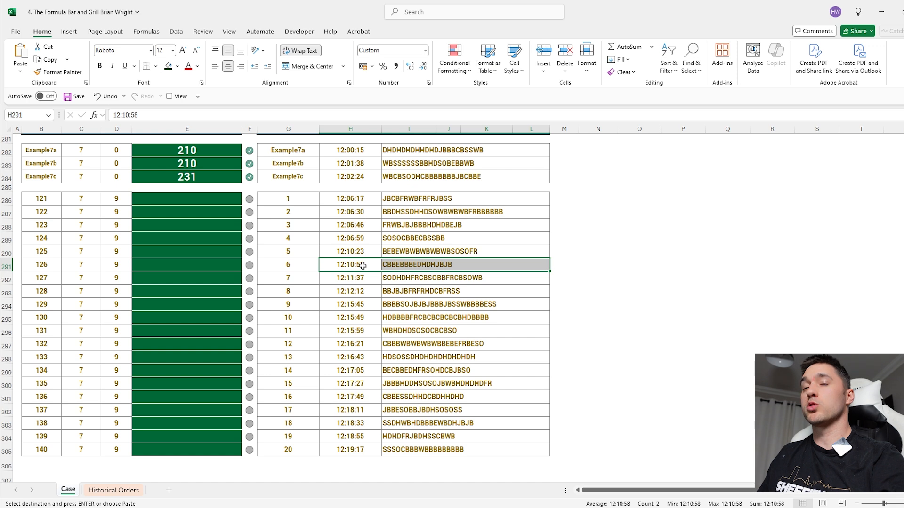
# Step: Enter =SplitText(I286,2) in M286 to split the first order ticket into two-letter product codes
pyautogui.click(563, 201)
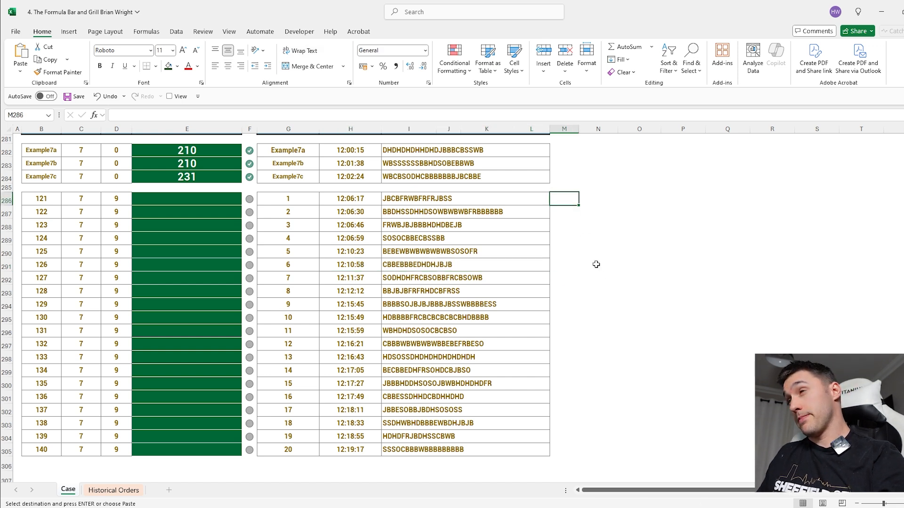
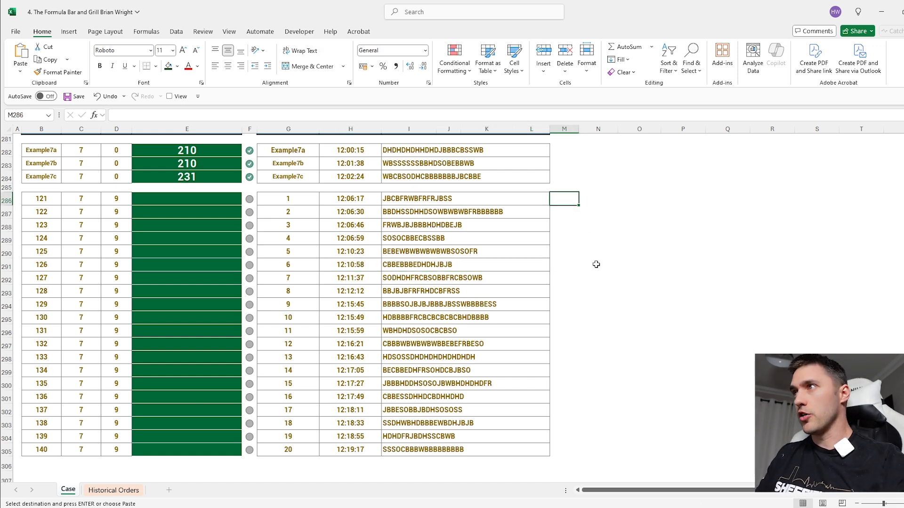
pyautogui.write('=')
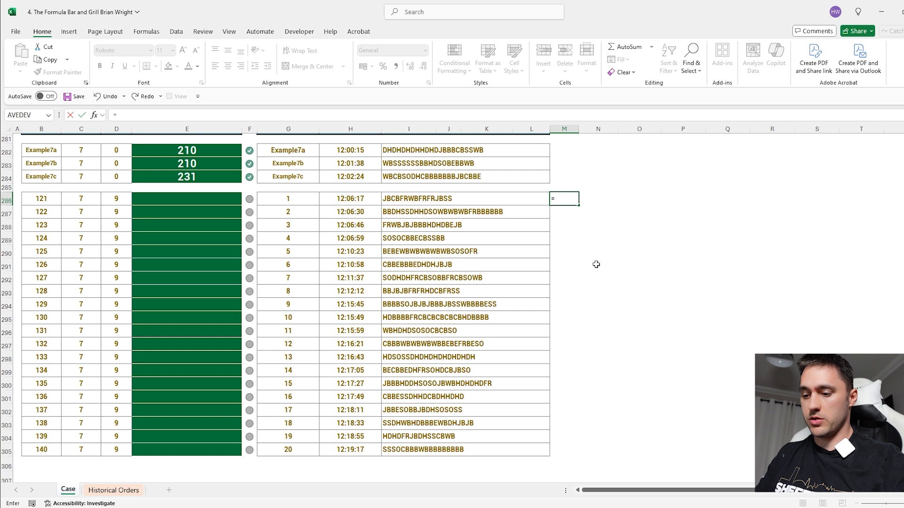
pyautogui.write('split')
pyautogui.press('Tab')
pyautogui.press('Left')
pyautogui.press('Left')
pyautogui.press('Left')
pyautogui.press('Left')
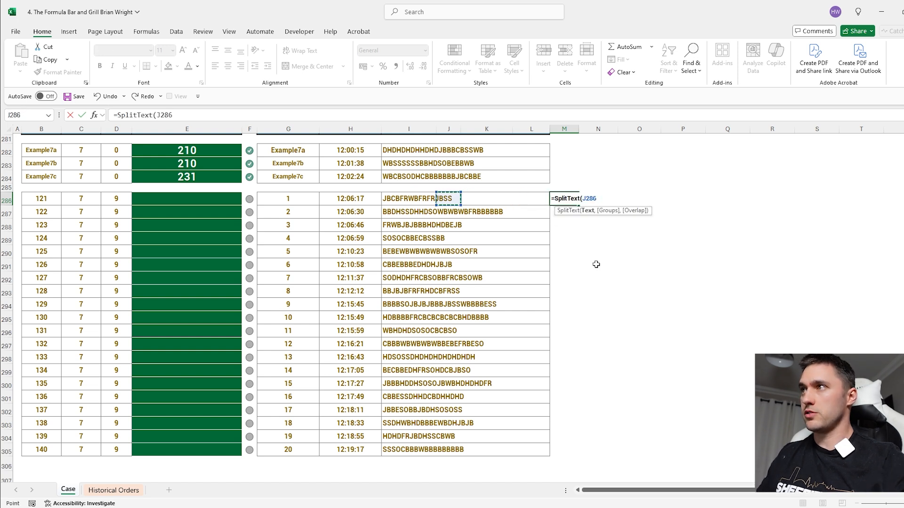
pyautogui.write(',2')
pyautogui.press('Return')
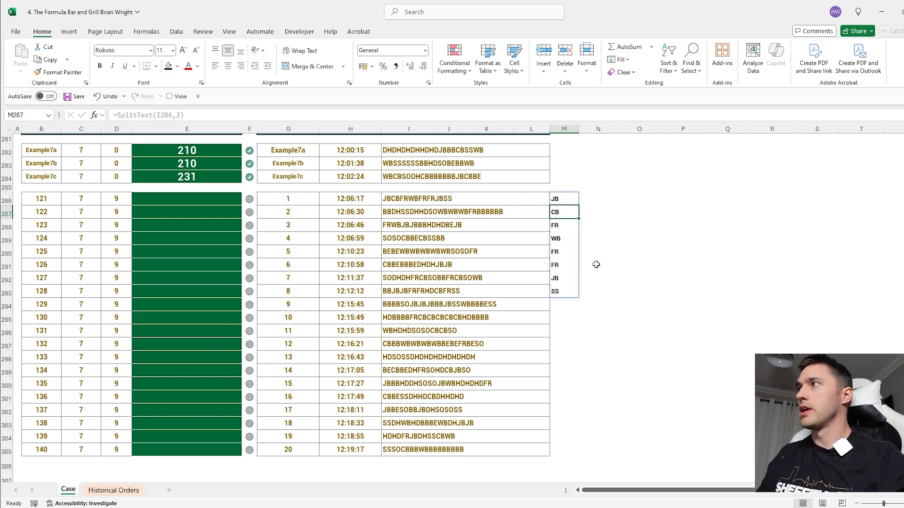
# Step: Wrap the SplitText formula in M286 in an XLOOKUP that searches the menu codes in $N$22:$N$31
pyautogui.click(563, 193)
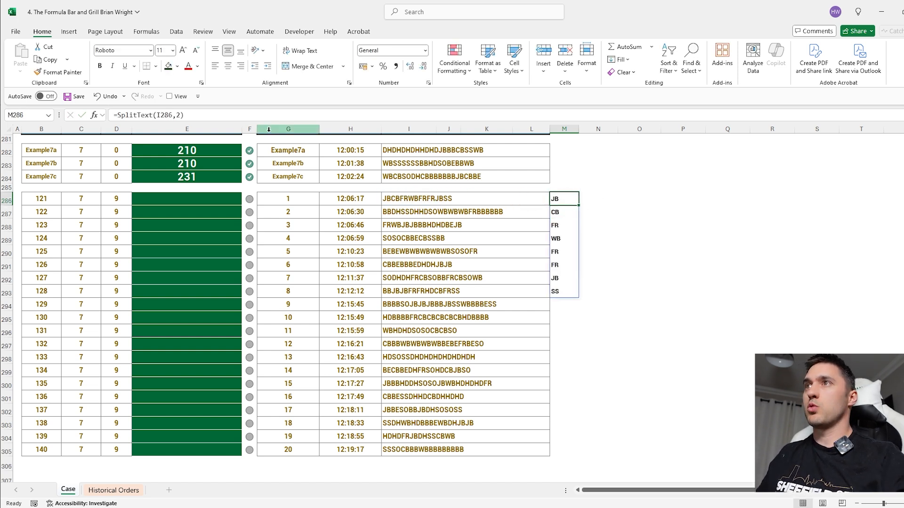
pyautogui.click(116, 115)
pyautogui.write('XLOOKUP(')
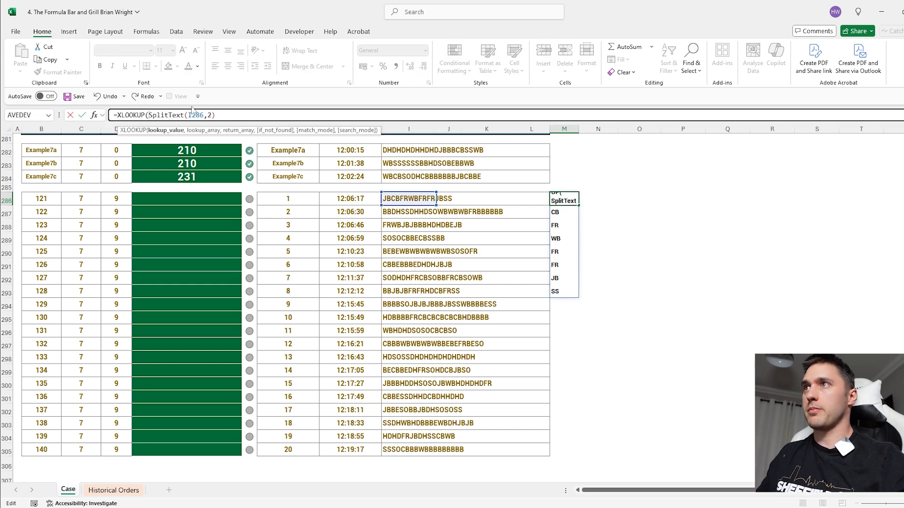
pyautogui.click(223, 115)
pyautogui.write(',')
pyautogui.scroll(20, 639, 274)
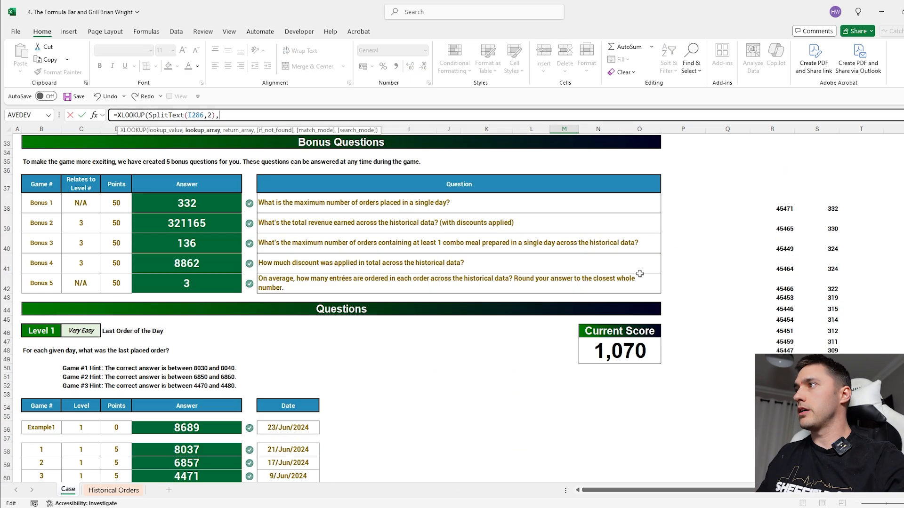
pyautogui.scroll(6, 640, 274)
pyautogui.moveTo(599, 222); pyautogui.dragTo(604, 354)
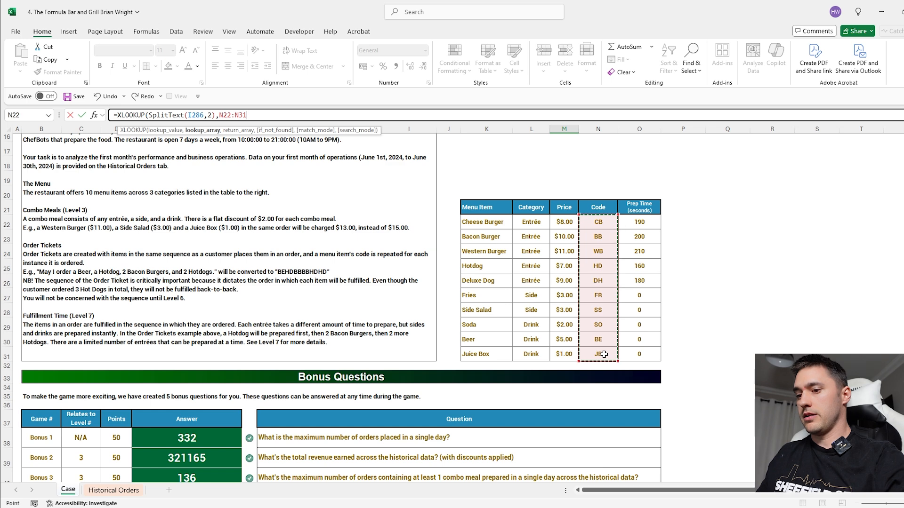
pyautogui.press('F4')
pyautogui.write(',')
# Step: Complete the XLOOKUP in M286 with the prep times in $O$22:$O$31 as the return array
pyautogui.scroll(20, 653, 310)
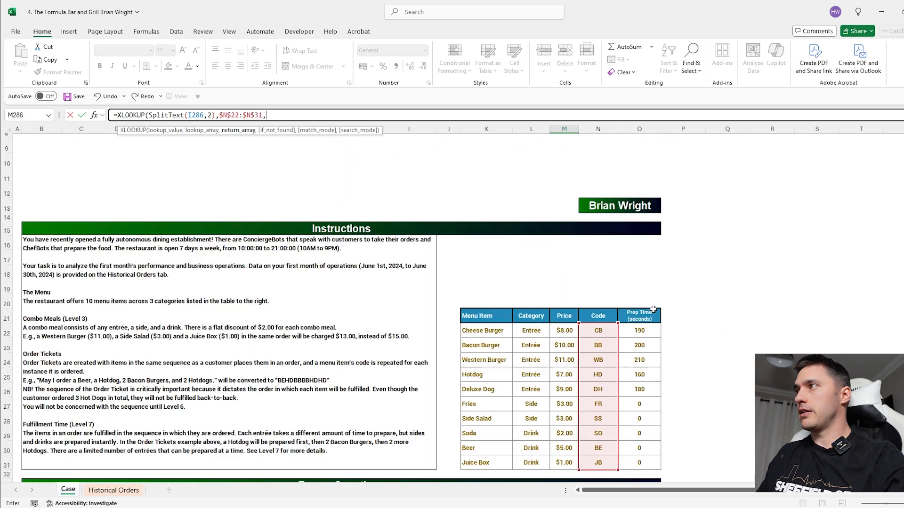
pyautogui.scroll(1, 653, 309)
pyautogui.scroll(-2, 652, 282)
pyautogui.moveTo(648, 283); pyautogui.dragTo(644, 413)
pyautogui.press('F4')
pyautogui.press('Return')
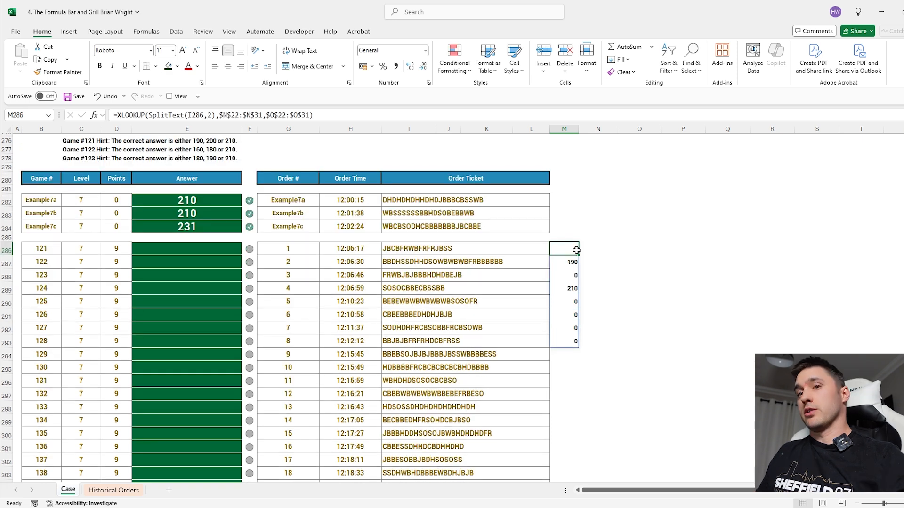
# Step: Wrap the M286 lookup in a LET that names it a and returns FILTER(a,a<>0) to drop zero prep times
pyautogui.click(118, 116)
pyautogui.write('LET(a,')
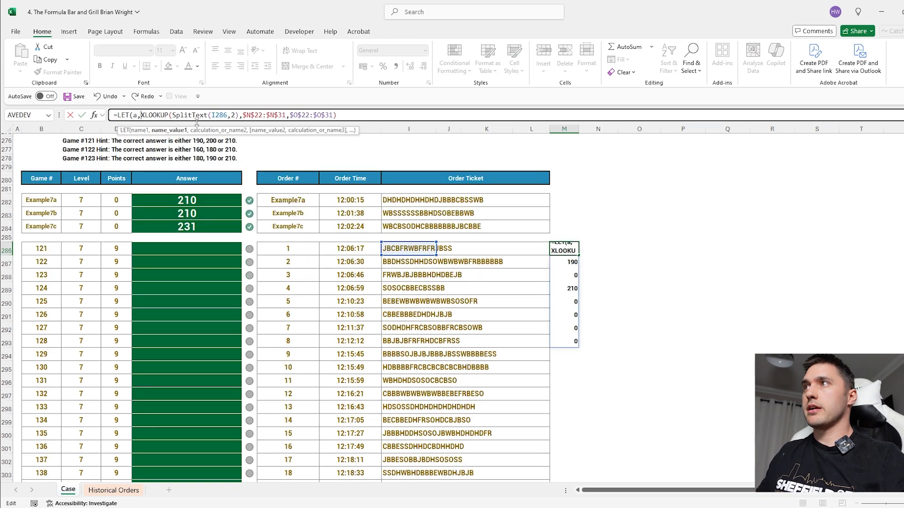
pyautogui.write(',FILTER(a ')
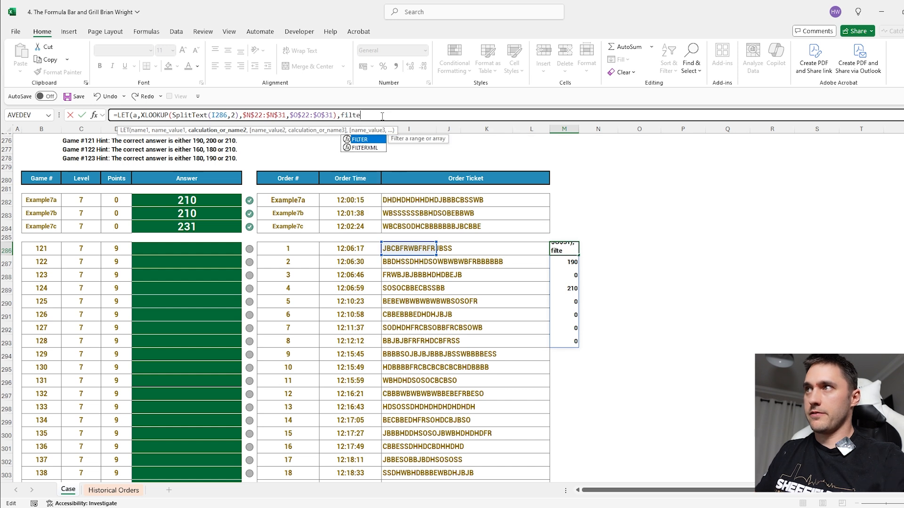
pyautogui.write(',a<>')
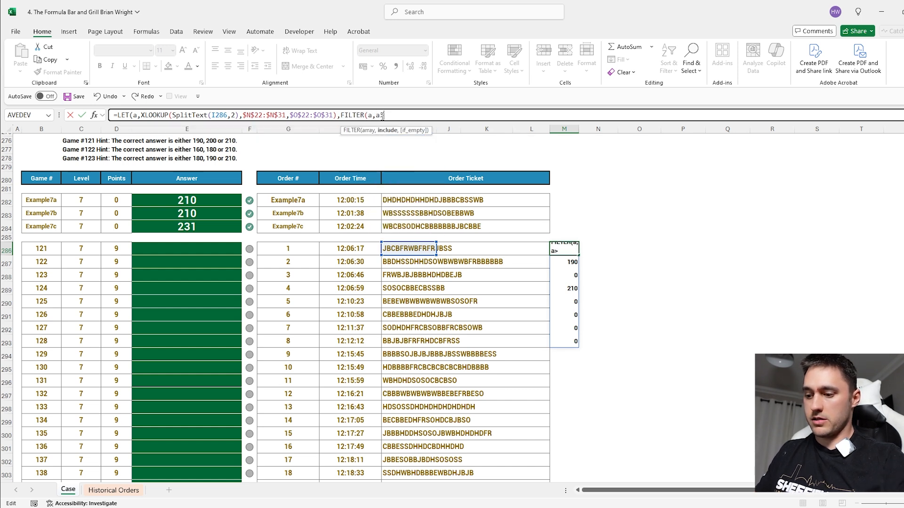
pyautogui.write('0)')
pyautogui.press('Return')
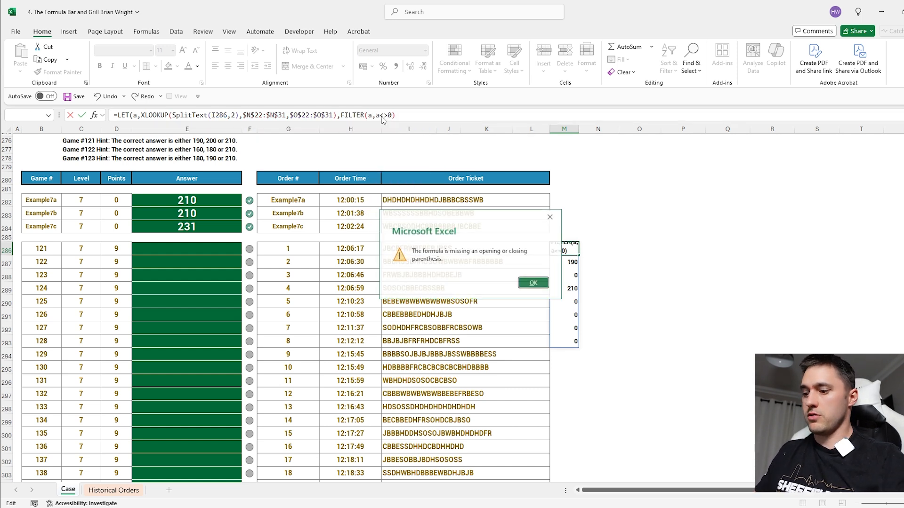
pyautogui.press('Return')
pyautogui.click(427, 112)
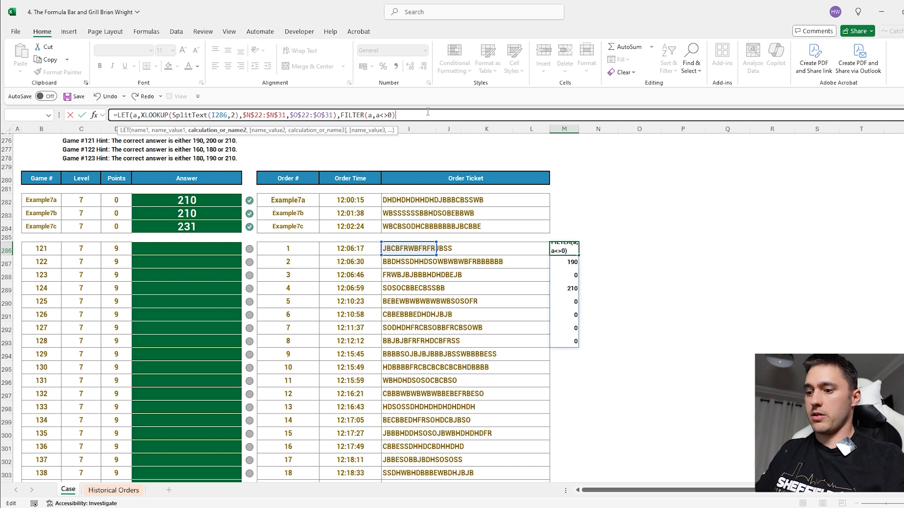
pyautogui.write(')')
pyautogui.press('Return')
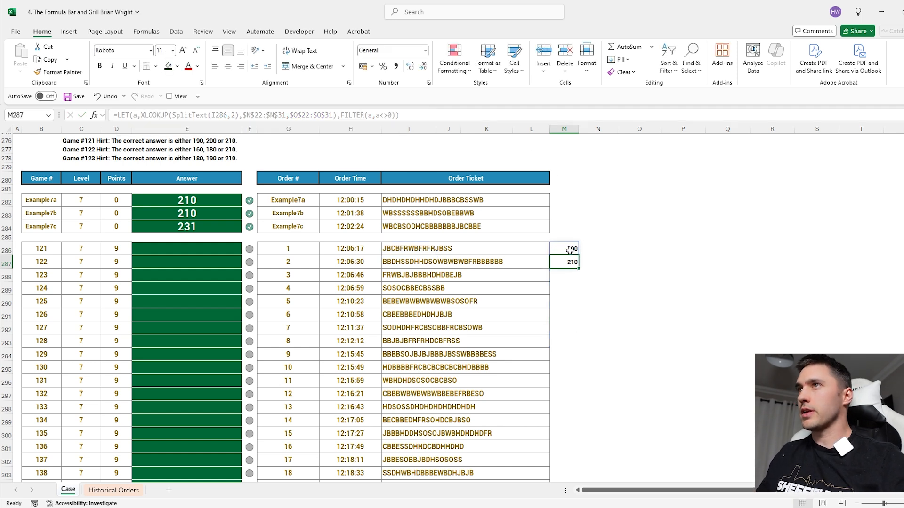
# Step: Wrap the LET formula in M286 in TOROW so the prep times are laid out in a row
pyautogui.click(570, 250)
pyautogui.click(118, 115)
pyautogui.write('toro')
pyautogui.press('Tab')
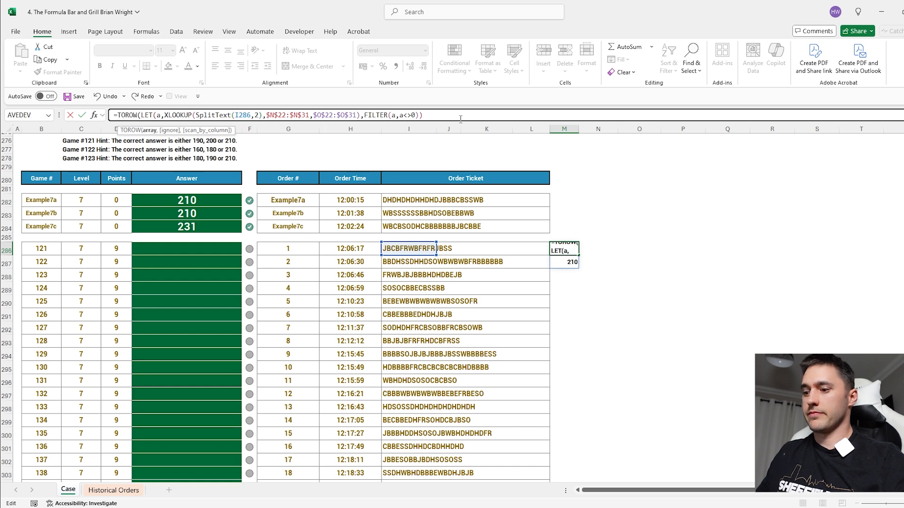
pyautogui.write(')')
pyautogui.press('Return')
# Step: Fill the TOROW formula from M286 down to M305 for all 20 Level 7 orders
pyautogui.click(571, 248)
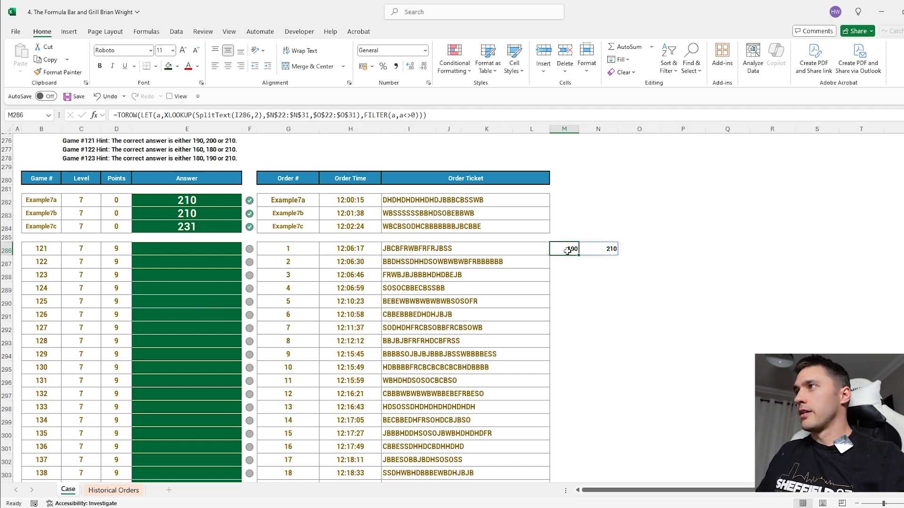
pyautogui.scroll(-2, 577, 194)
pyautogui.moveTo(577, 197); pyautogui.dragTo(577, 447)
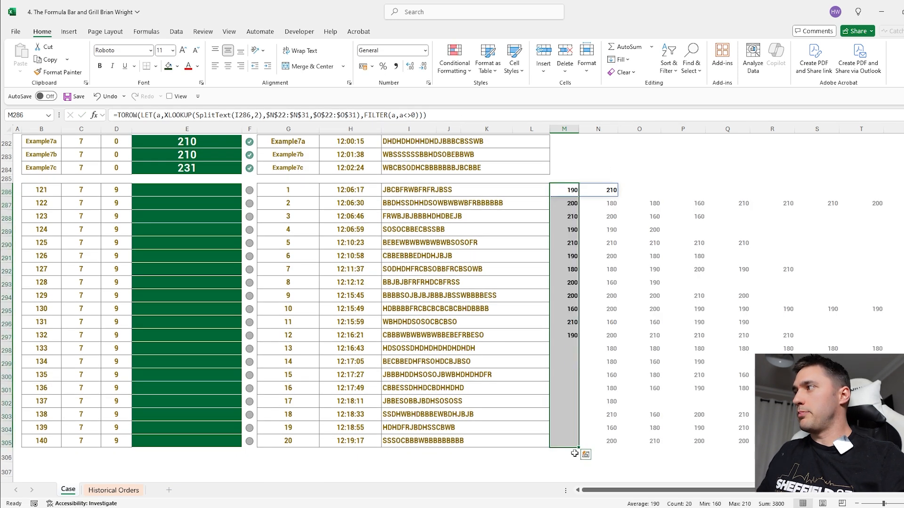
# Step: Copy the orders, times, tickets and prep times in G286:W305 and paste them as values at A1 of a new sheet
pyautogui.hscroll(1, 577, 447)
pyautogui.hscroll(2, 395, 340)
pyautogui.moveTo(179, 192); pyautogui.dragTo(767, 443)
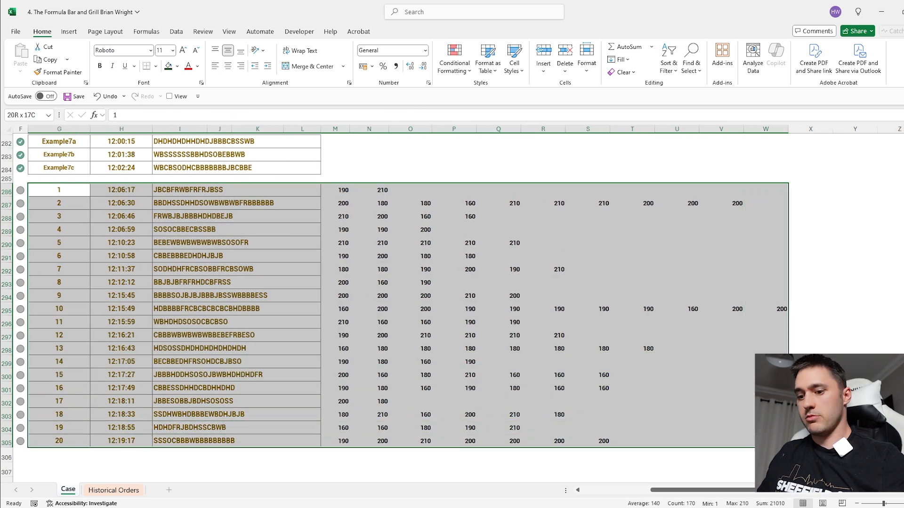
pyautogui.hotkey('ctrl', 'c')
pyautogui.click(168, 490)
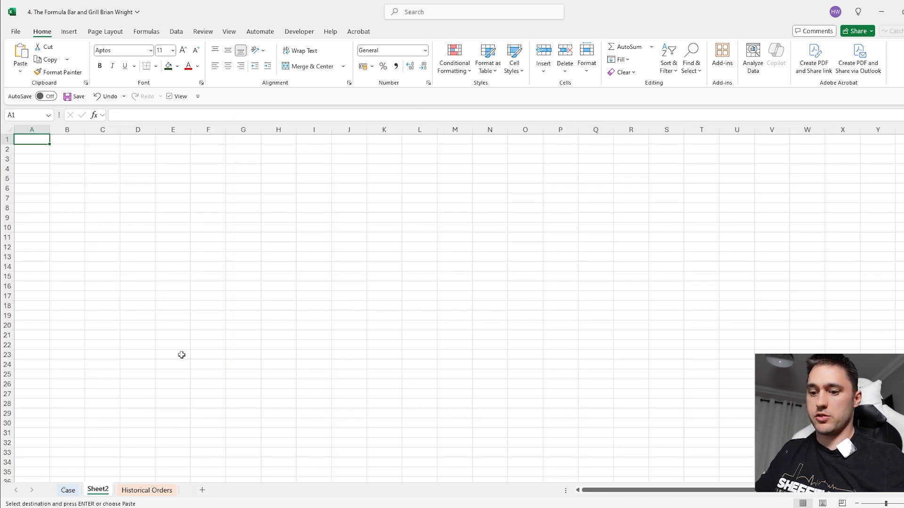
pyautogui.hotkey('ctrl', 'v')
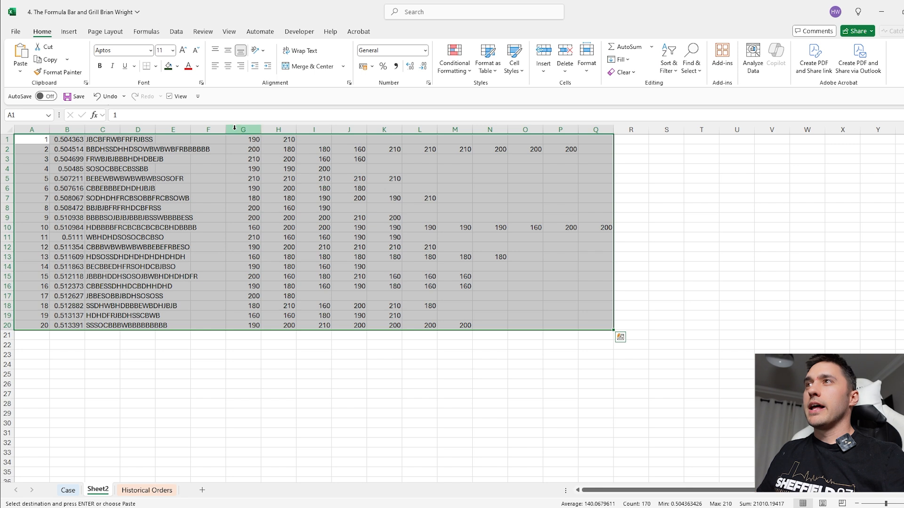
# Step: Delete the order ticket columns C to F on the new sheet and select the remaining data in A1:M20
pyautogui.moveTo(208, 129); pyautogui.dragTo(113, 129)
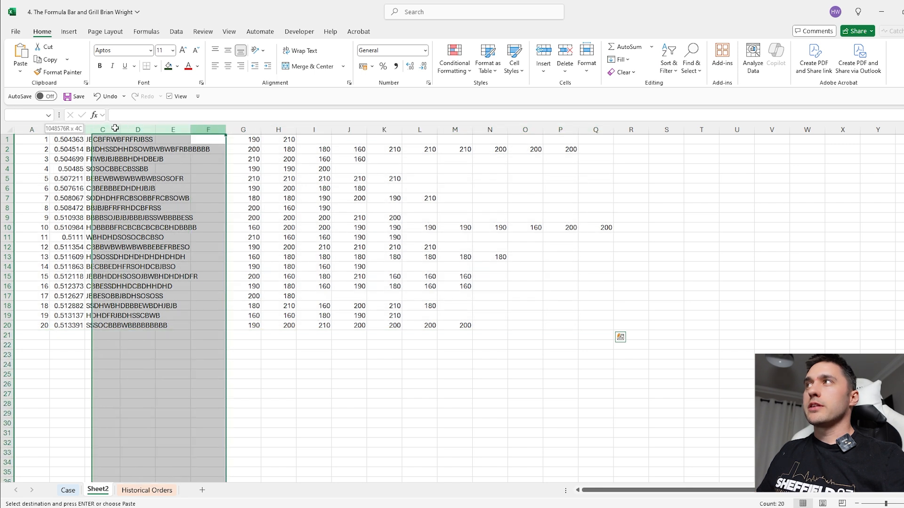
pyautogui.click(565, 51)
pyautogui.moveTo(455, 329); pyautogui.dragTo(33, 137)
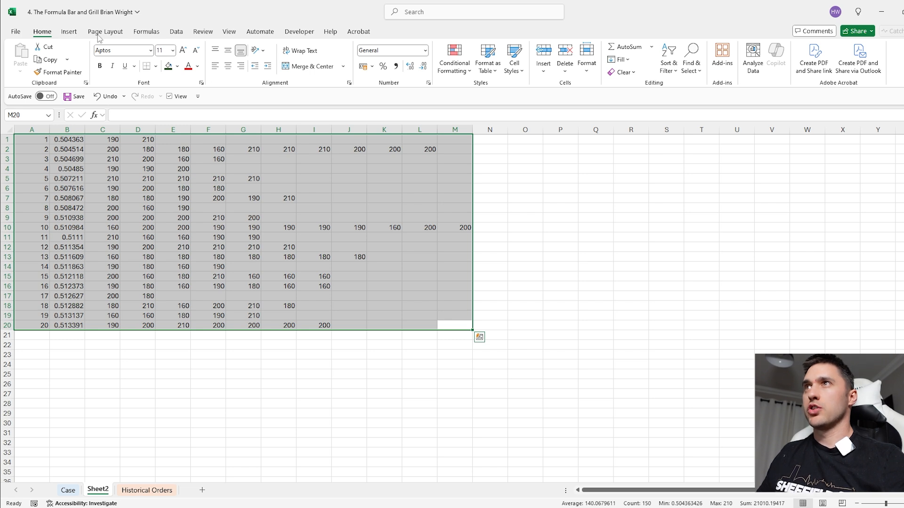
# Step: Load the range A1:M20 into Power Query as a table without headers
pyautogui.click(176, 31)
pyautogui.click(97, 61)
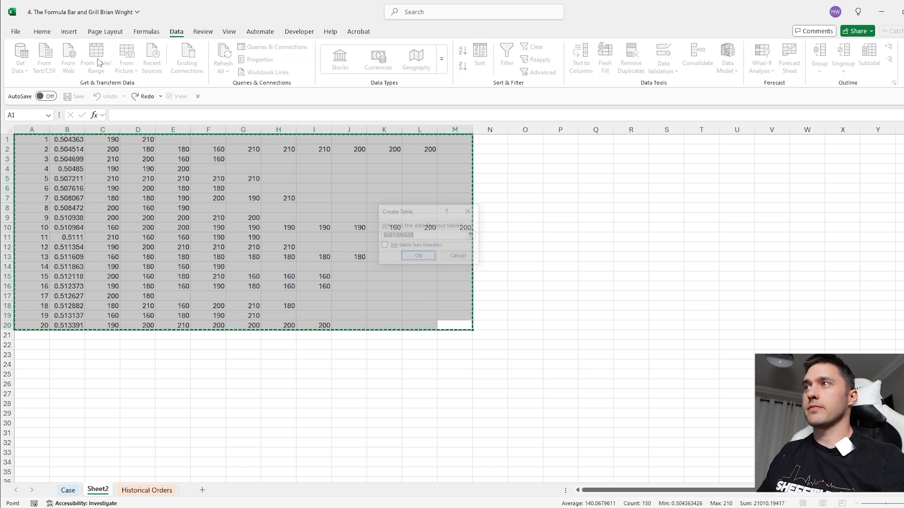
pyautogui.click(418, 255)
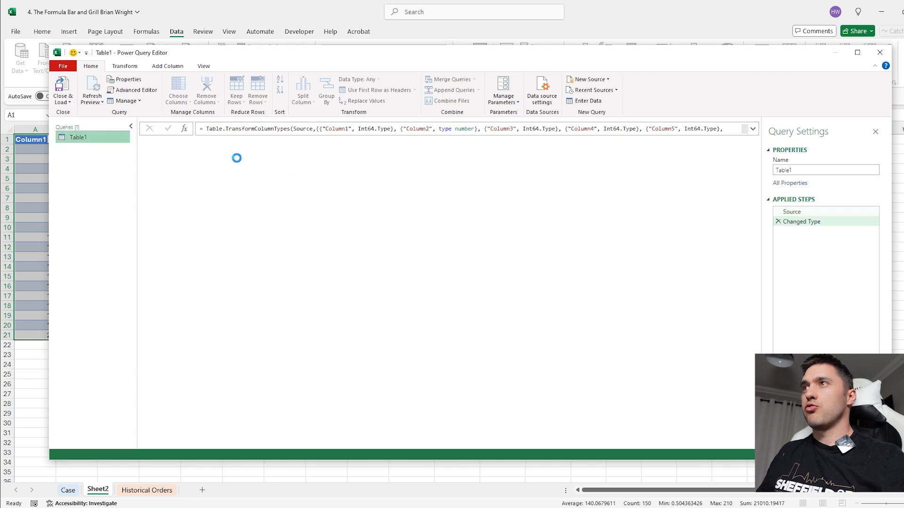
# Step: Change the data type of Column2 to Time, replacing the current type conversion
pyautogui.click(303, 198)
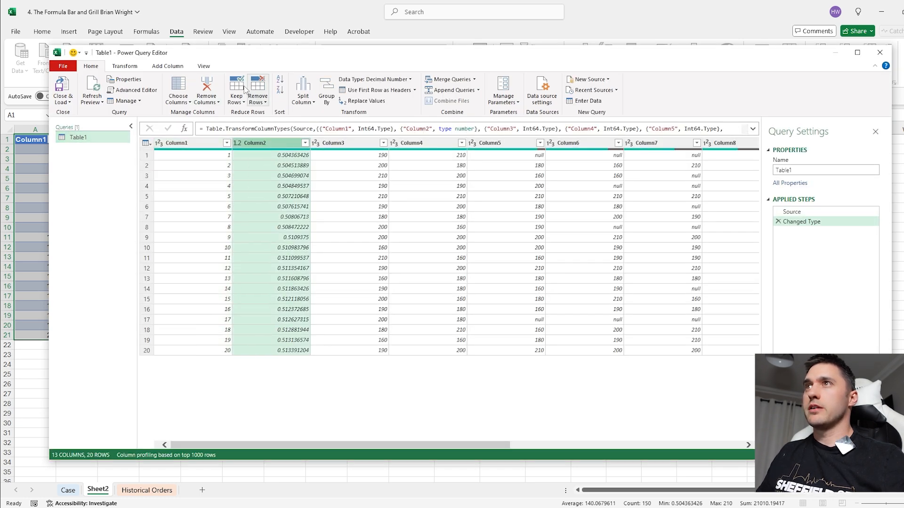
pyautogui.click(140, 69)
pyautogui.click(207, 79)
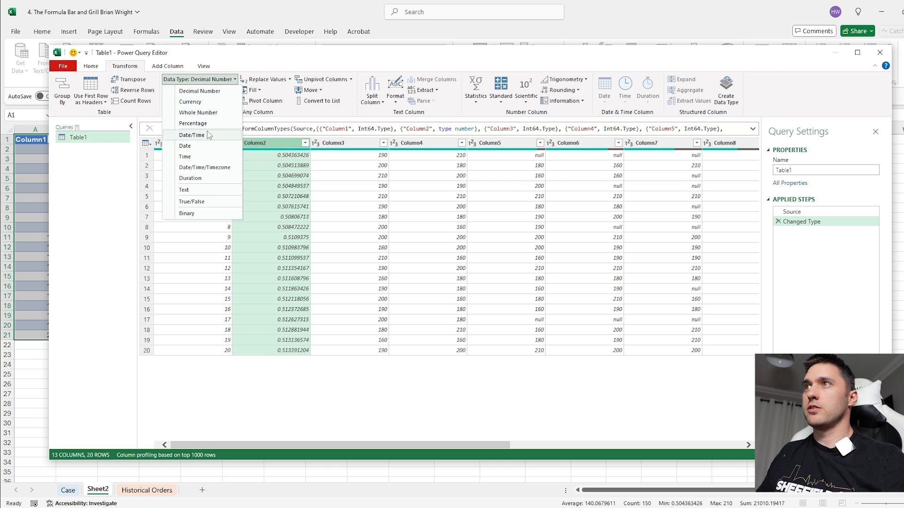
pyautogui.click(198, 151)
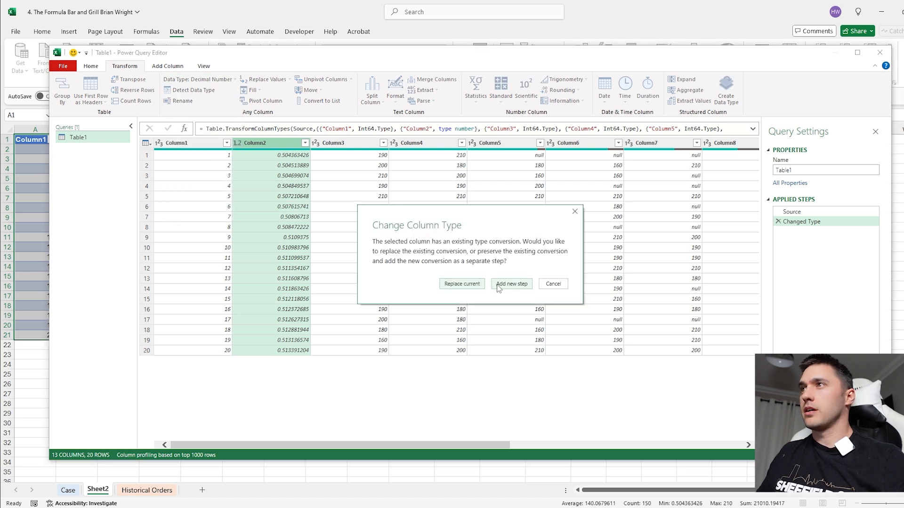
pyautogui.click(476, 285)
# Step: Unpivot Column3 through Column13 so each prep time is on its own row
pyautogui.click(370, 144)
pyautogui.hscroll(10, 514, 198)
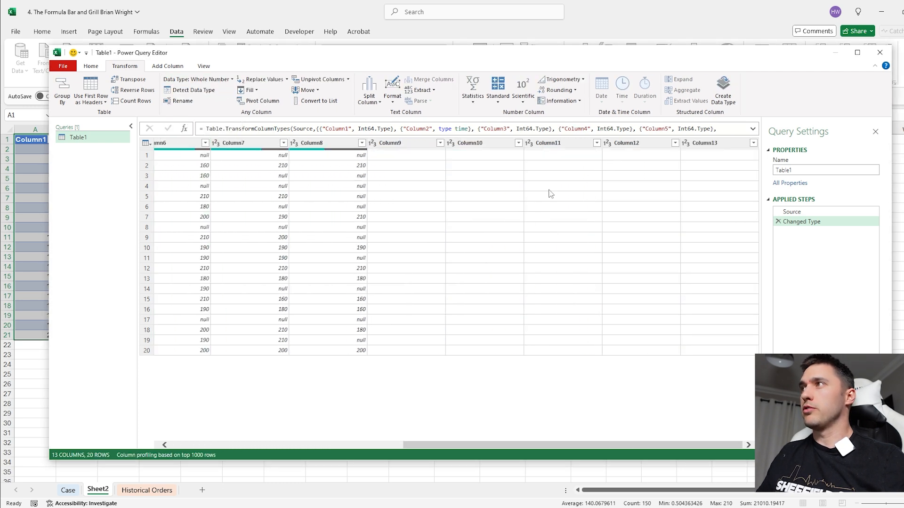
pyautogui.keyDown('shift'); pyautogui.click(681, 144); pyautogui.keyUp('shift')
pyautogui.click(330, 82)
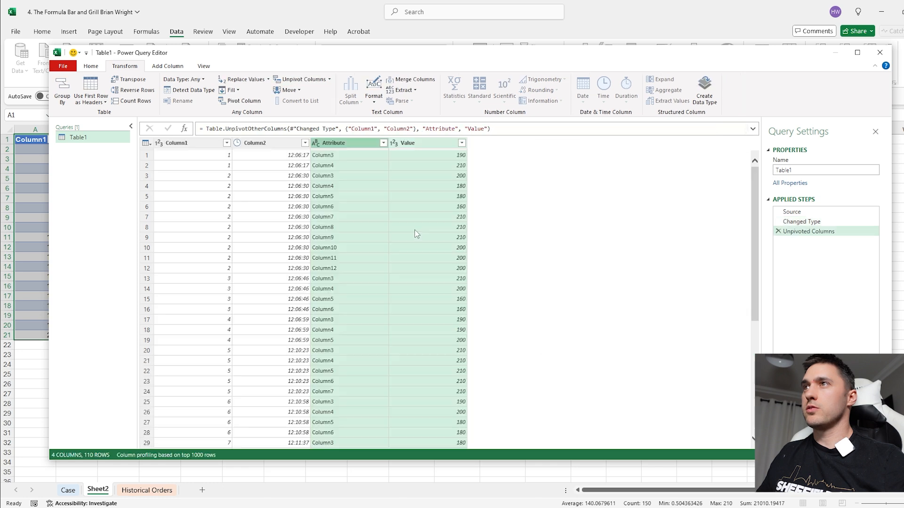
# Step: Load the query result as a table on the existing worksheet, starting at A24
pyautogui.click(90, 66)
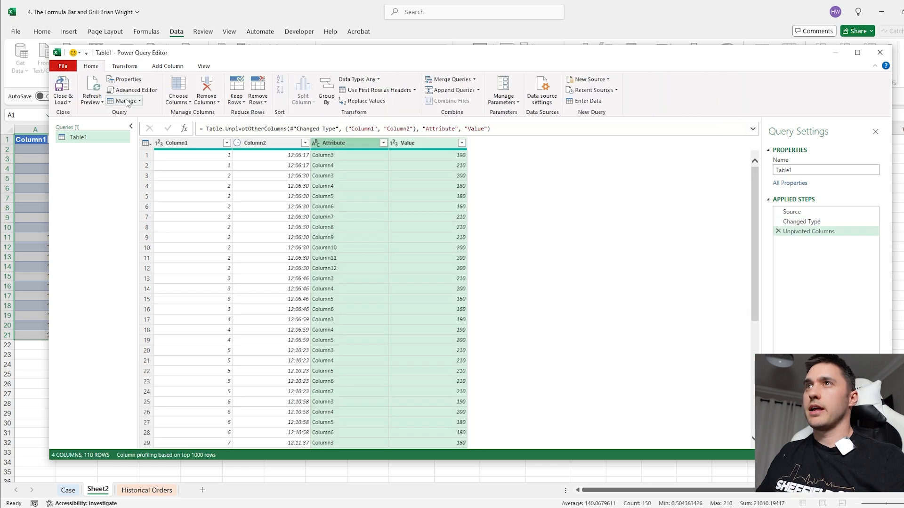
pyautogui.click(63, 103)
pyautogui.click(80, 112)
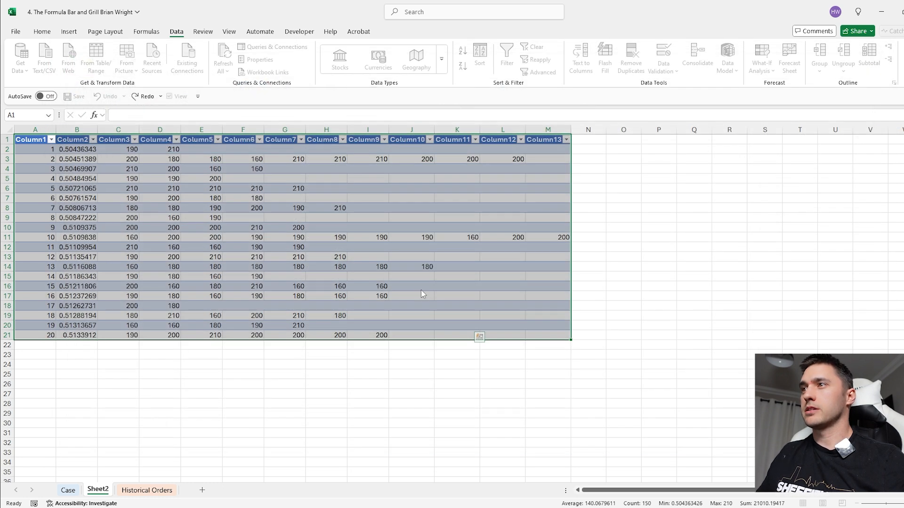
pyautogui.click(370, 228)
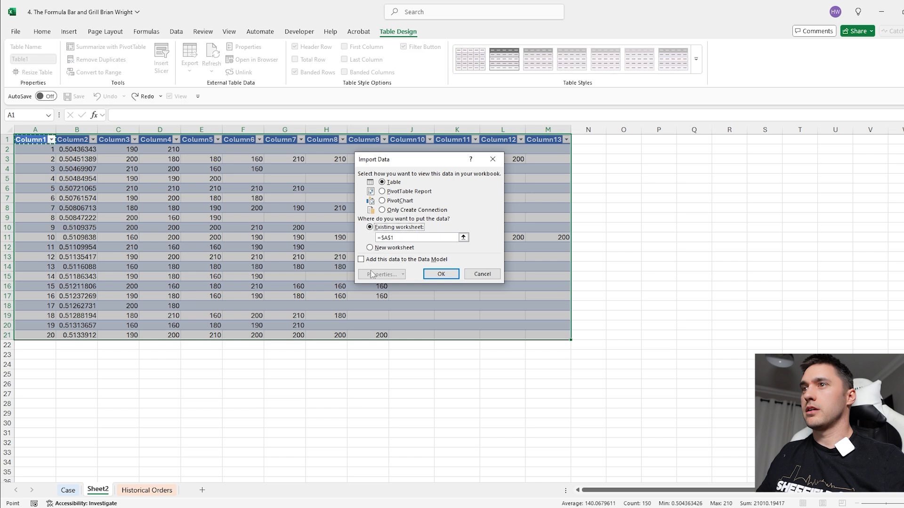
pyautogui.click(82, 366)
pyautogui.click(441, 274)
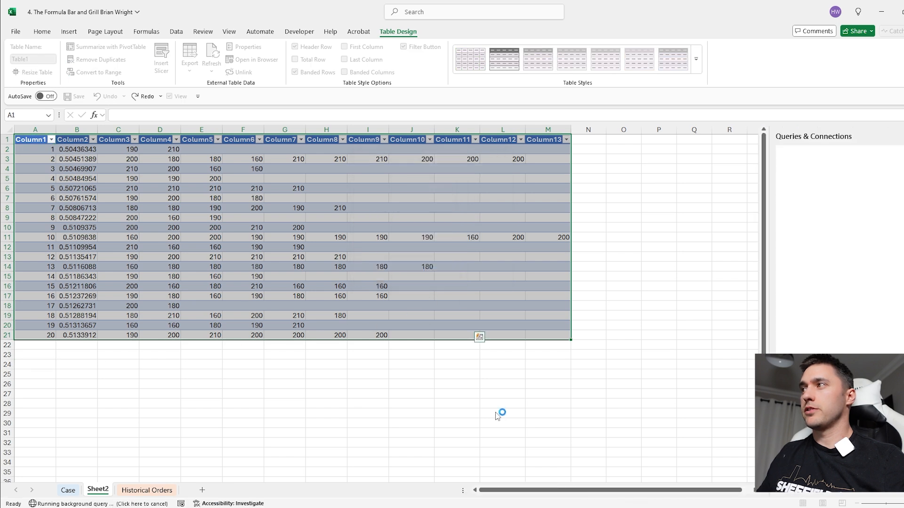
# Step: Convert the loaded query table to a normal range and delete rows 1 to 23 above it
pyautogui.click(124, 391)
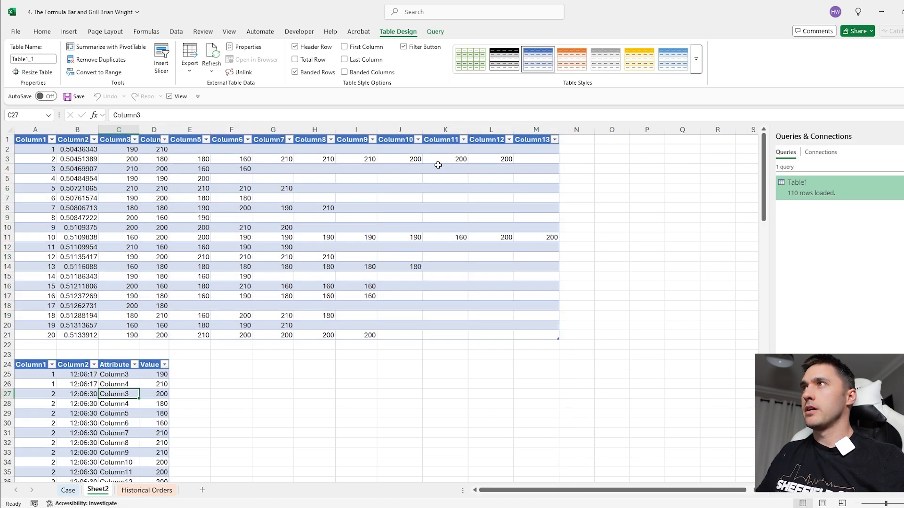
pyautogui.click(127, 73)
pyautogui.click(498, 287)
pyautogui.moveTo(7, 354); pyautogui.dragTo(35, 127)
pyautogui.click(565, 53)
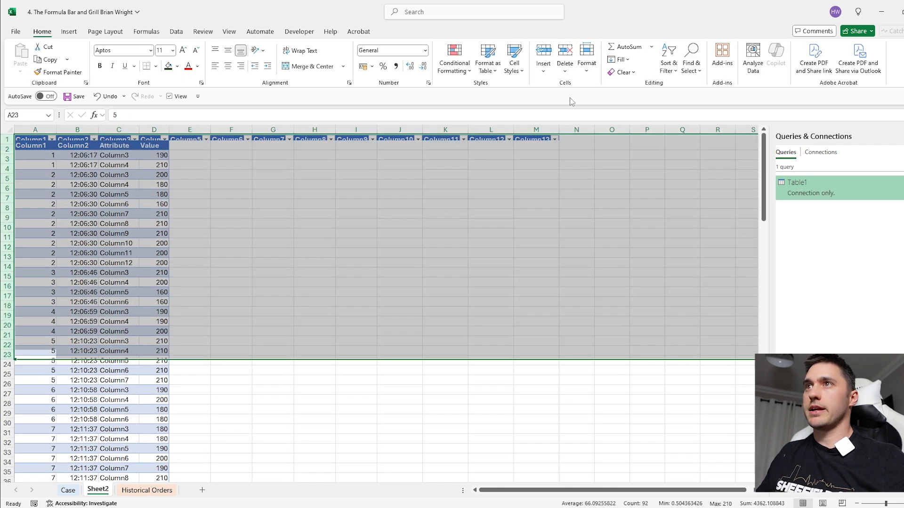
# Step: Insert a blank row above the unpivoted data and delete the Attribute column
pyautogui.click(5, 139)
pyautogui.click(543, 54)
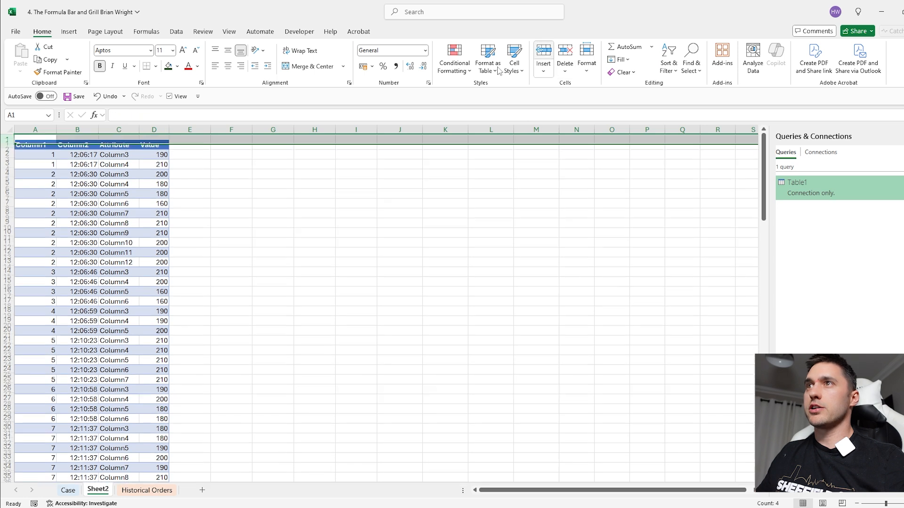
pyautogui.click(119, 130)
pyautogui.click(561, 57)
# Step: Review the order numbers, order times and prep times in the unpivoted list against the orders on the Case sheet
pyautogui.moveTo(42, 159); pyautogui.dragTo(43, 374)
pyautogui.moveTo(85, 158); pyautogui.dragTo(93, 386)
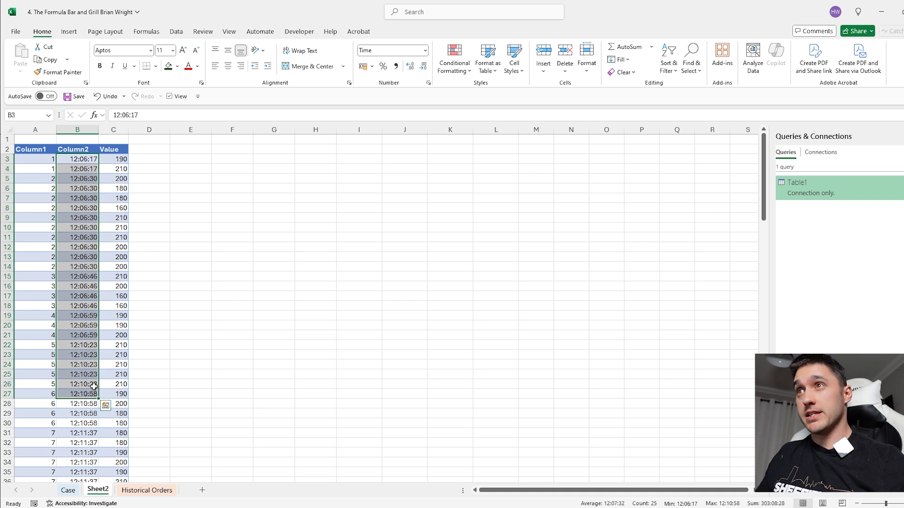
pyautogui.moveTo(121, 159); pyautogui.dragTo(120, 423)
pyautogui.scroll(-16, 94, 298)
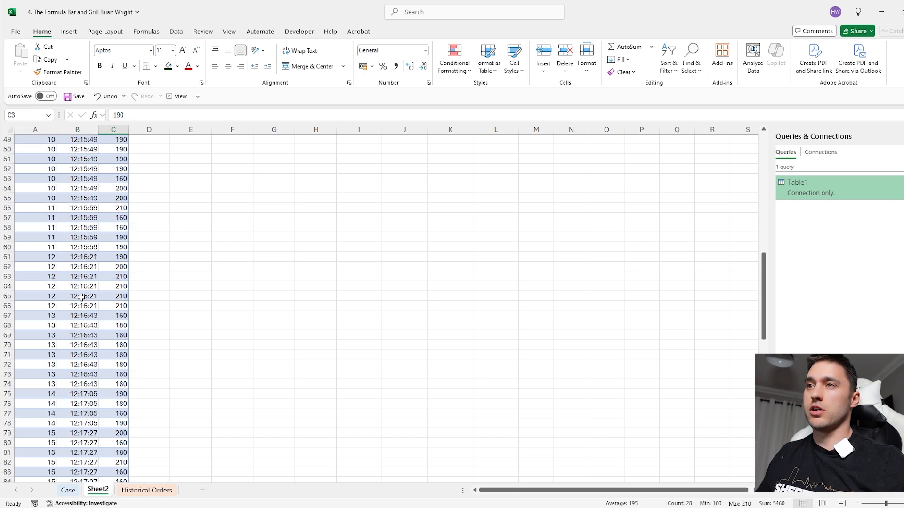
pyautogui.scroll(16, 94, 297)
pyautogui.click(68, 490)
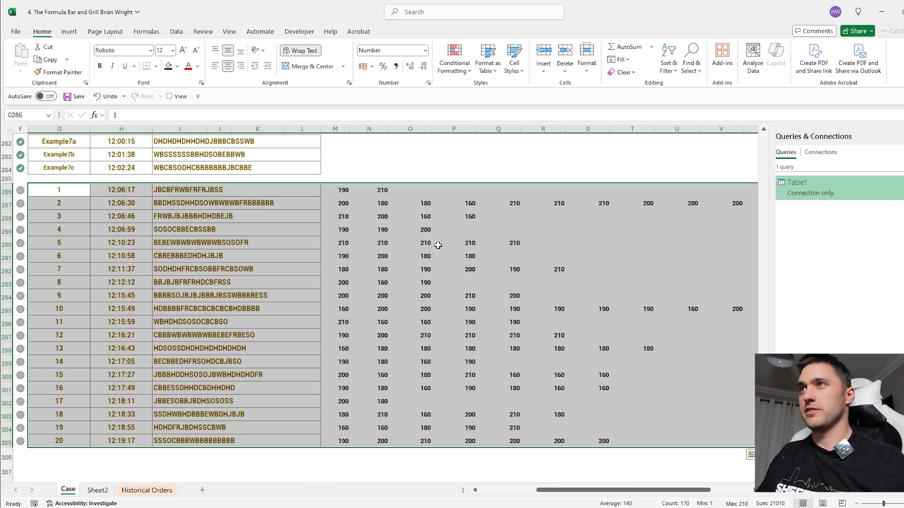
pyautogui.click(98, 490)
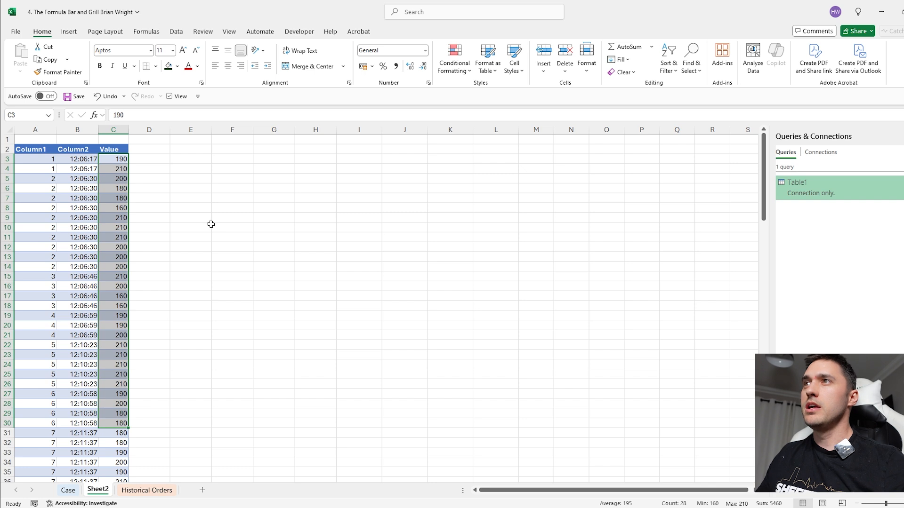
# Step: Enter a SEQUENCE formula in I1 of Sheet2 that numbers 20 columns across the row
pyautogui.click(194, 140)
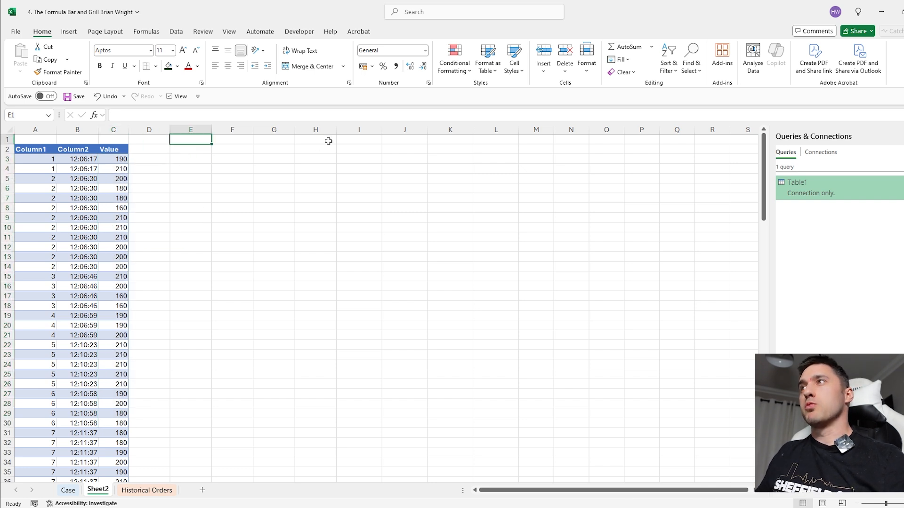
pyautogui.click(345, 139)
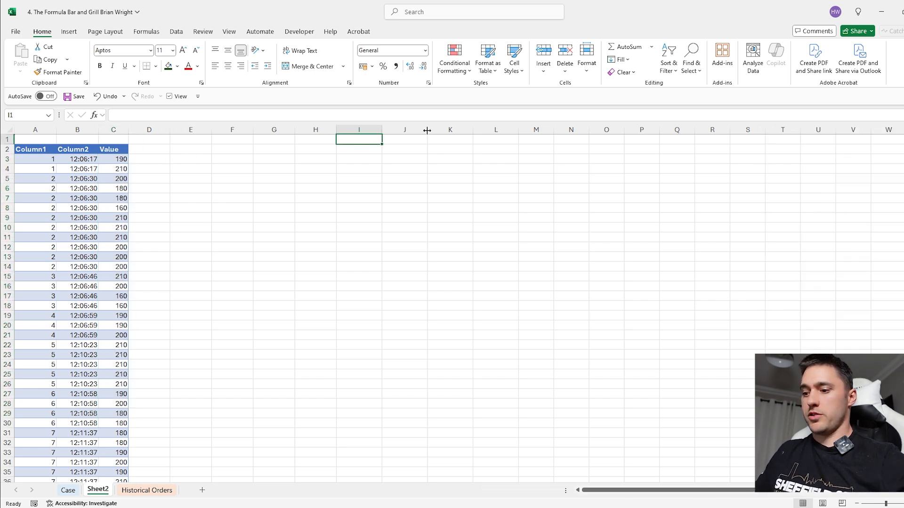
pyautogui.write('=seq')
pyautogui.press('Tab')
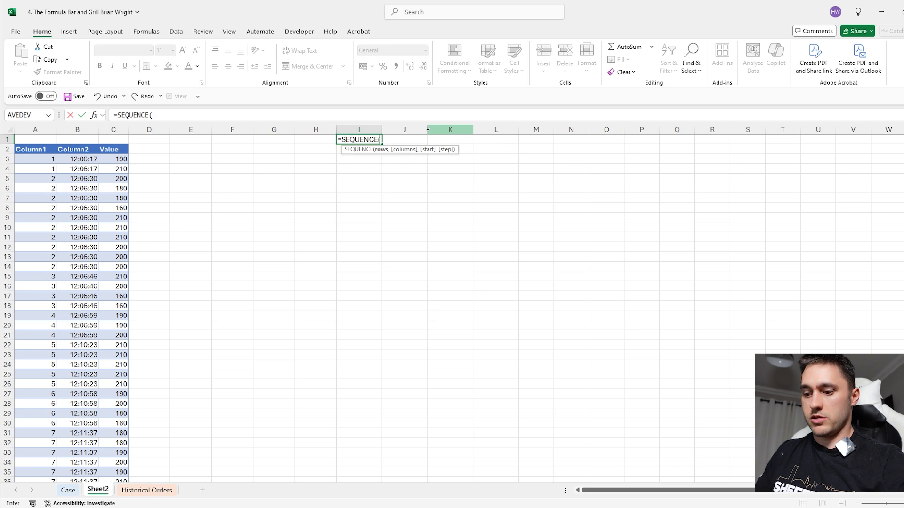
pyautogui.write(',20')
pyautogui.press('Return')
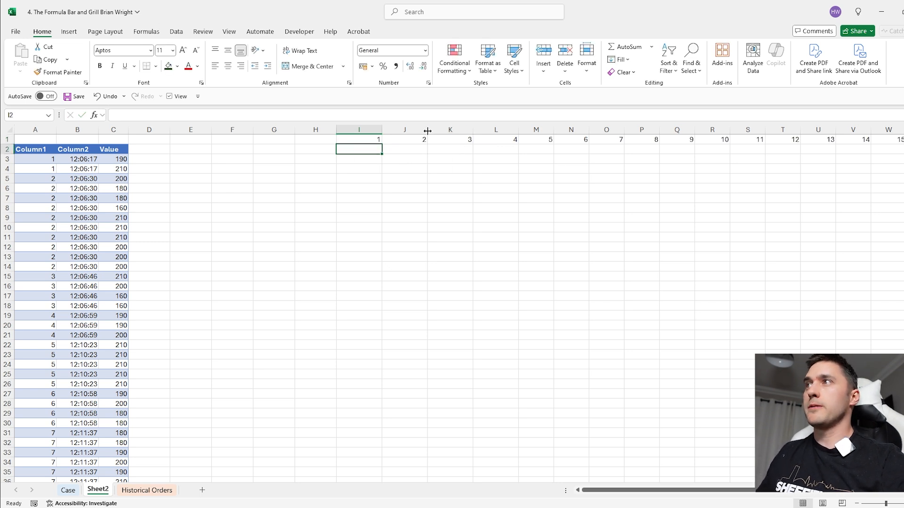
# Step: Enter =$B$3 in I2 and fill it across to AB2 as the start time for all 20 columns
pyautogui.click(353, 141)
pyautogui.click(358, 148)
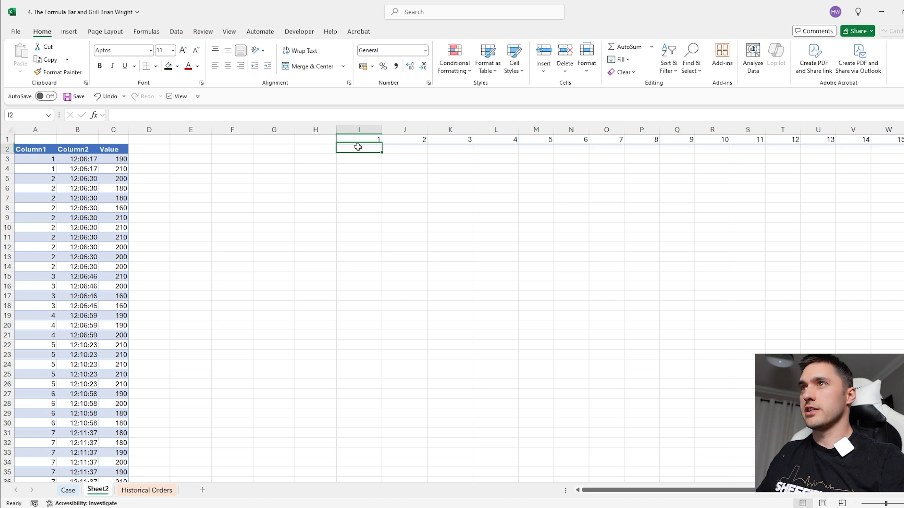
pyautogui.write('=')
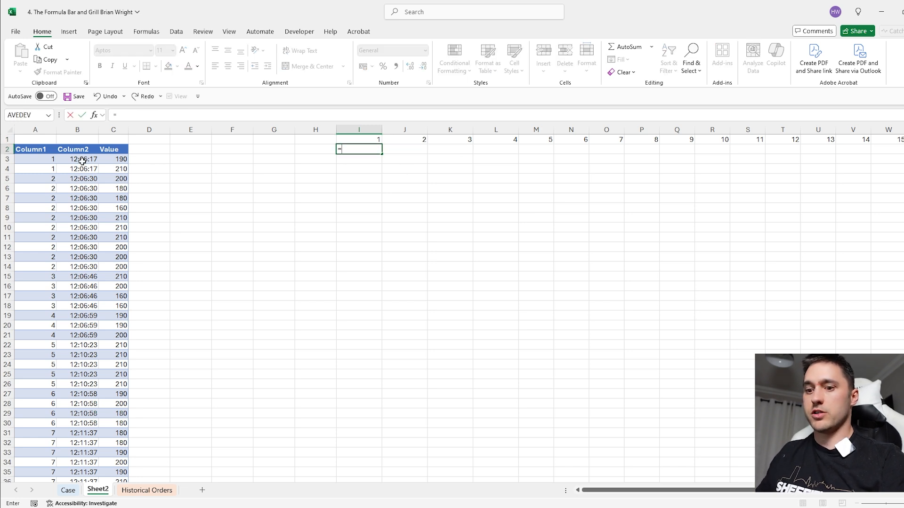
pyautogui.click(83, 161)
pyautogui.press('F4')
pyautogui.press('Return')
pyautogui.moveTo(347, 148)
pyautogui.mouseDown()
pyautogui.moveTo(899, 149)
pyautogui.moveTo(358, 137)
pyautogui.mouseUp()
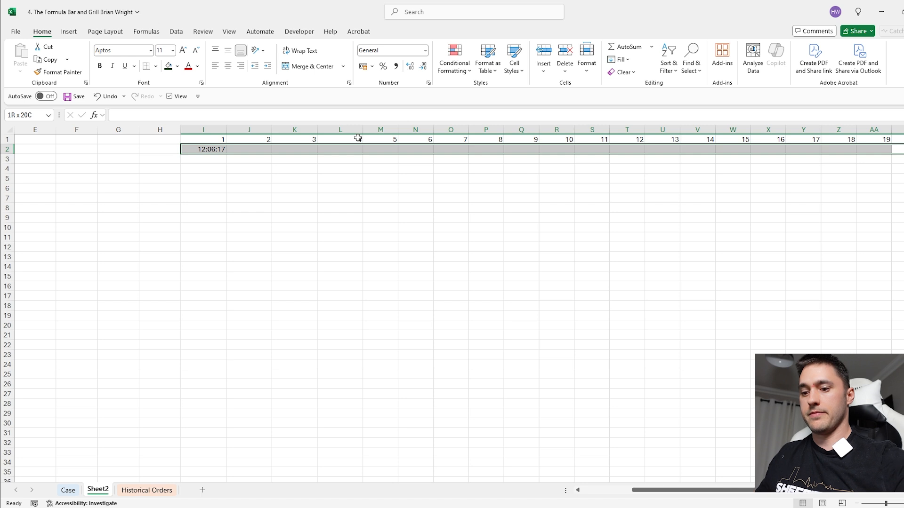
pyautogui.hotkey('ctrl', 'r')
pyautogui.hscroll(-3, 286, 210)
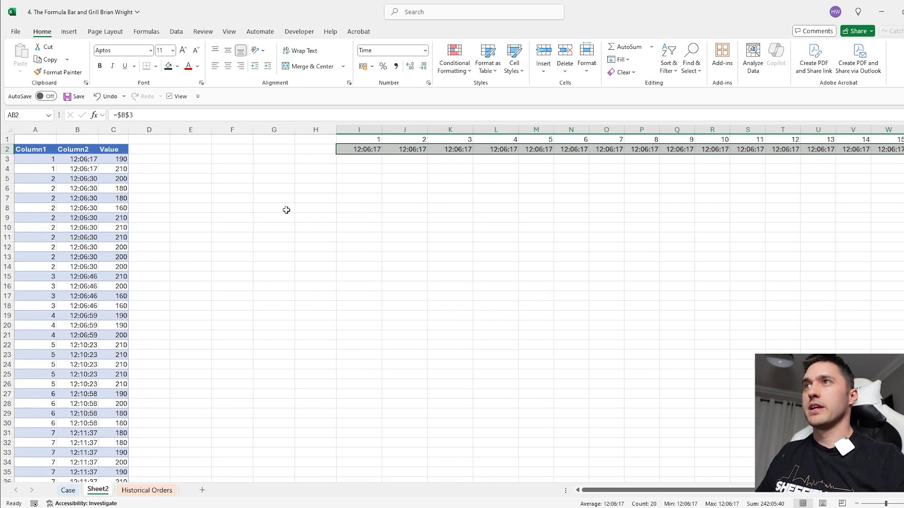
# Step: Add the header "assigned" in D2 next to the Value column
pyautogui.click(158, 157)
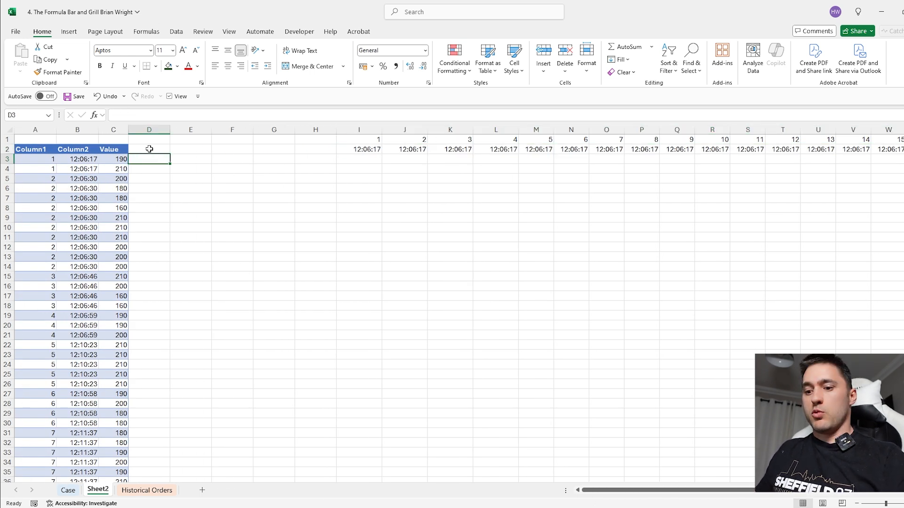
pyautogui.click(149, 148)
pyautogui.write('assign')
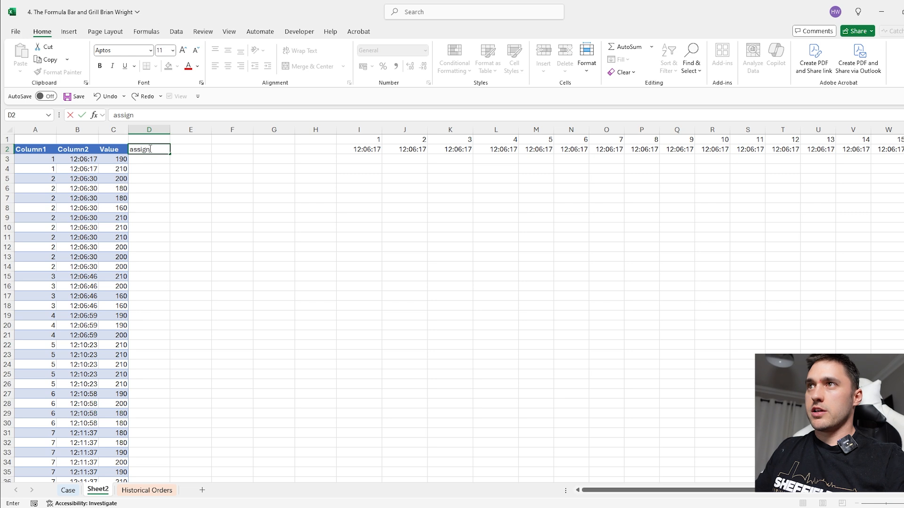
pyautogui.write('ed')
pyautogui.press('Tab')
# Step: Enter =MIN(I2:AB2) in D3 to find the earliest available time
pyautogui.click(154, 160)
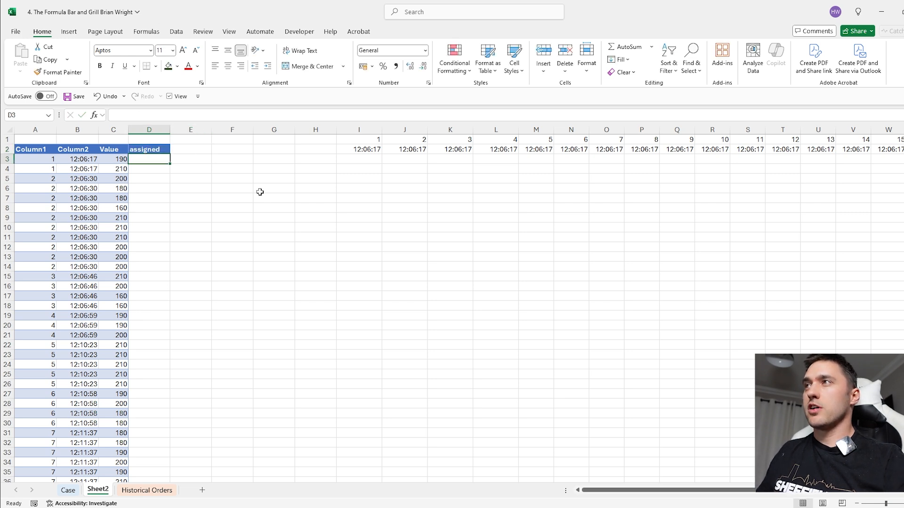
pyautogui.moveTo(369, 149); pyautogui.dragTo(887, 159)
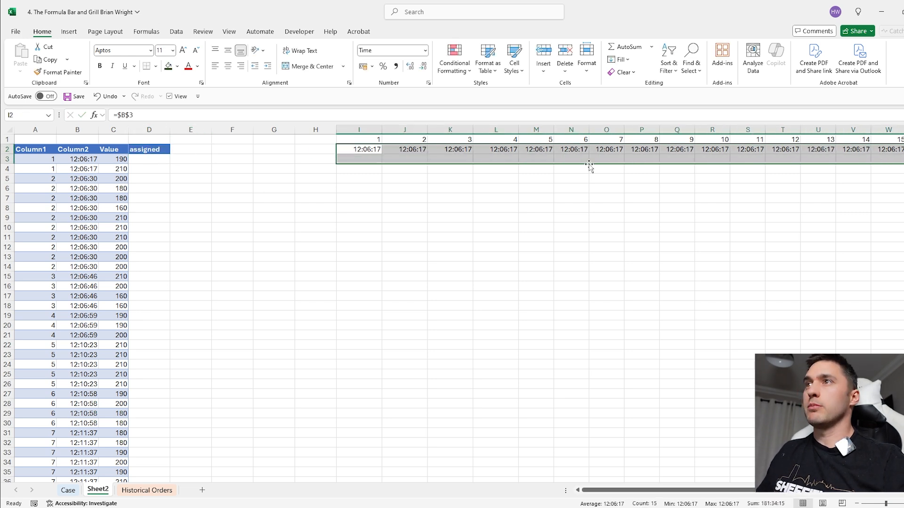
pyautogui.click(164, 159)
pyautogui.write('=mi')
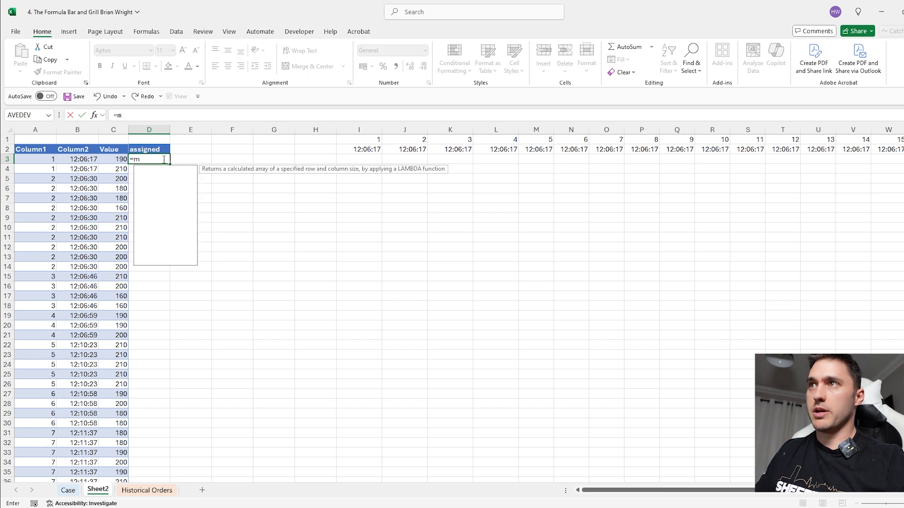
pyautogui.press('Tab')
pyautogui.click(365, 146)
pyautogui.hotkey('ctrl', 'shift', 'Right')
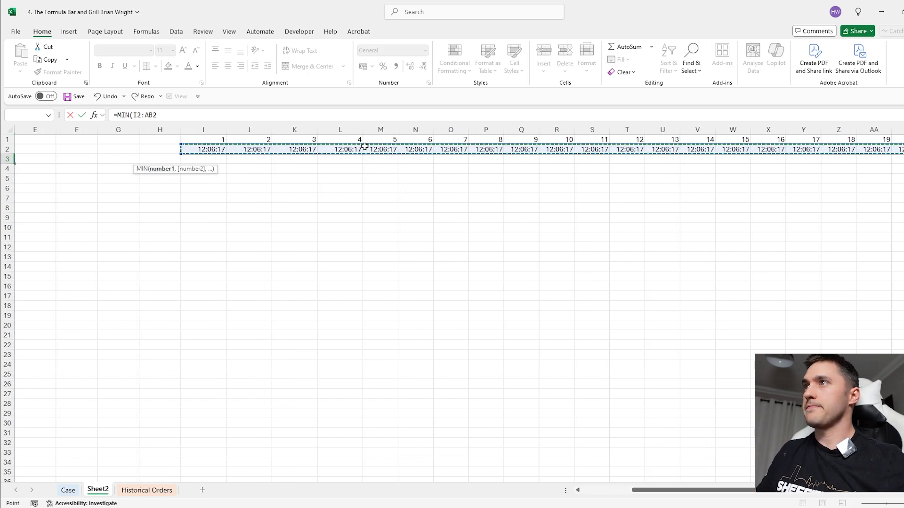
pyautogui.press('Return')
# Step: Wrap the D3 formula so it reads =MAX(B3,MIN(I2:AB2)), comparing the order time with the earliest available time
pyautogui.click(150, 161)
pyautogui.click(77, 157)
pyautogui.click(149, 160)
pyautogui.click(117, 115)
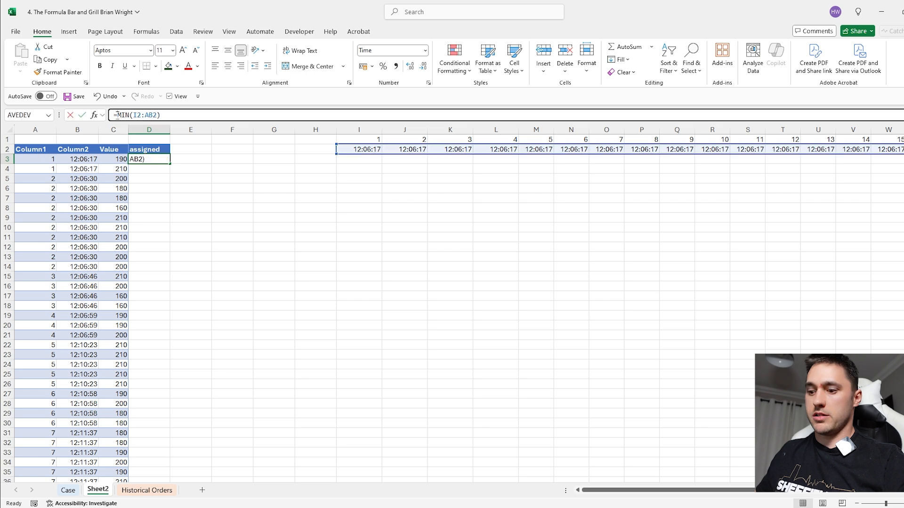
pyautogui.write('max')
pyautogui.press('Tab')
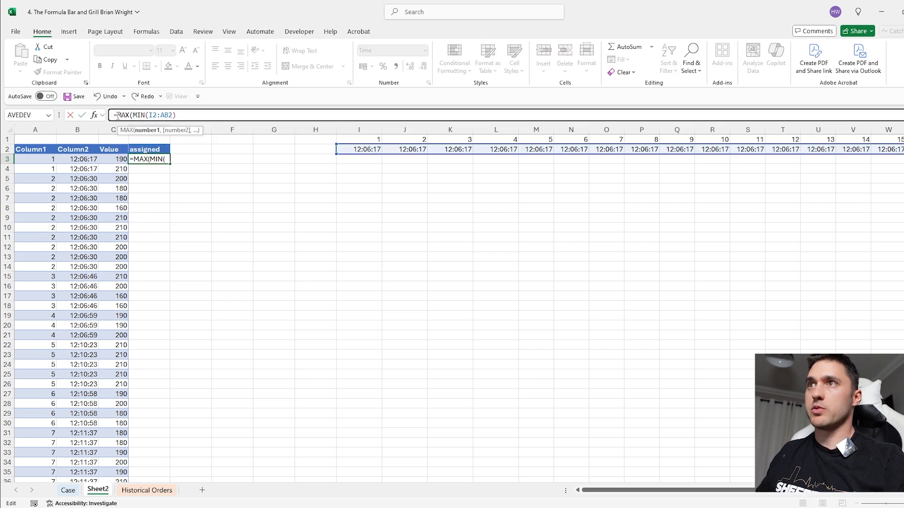
pyautogui.click(80, 160)
pyautogui.write(',')
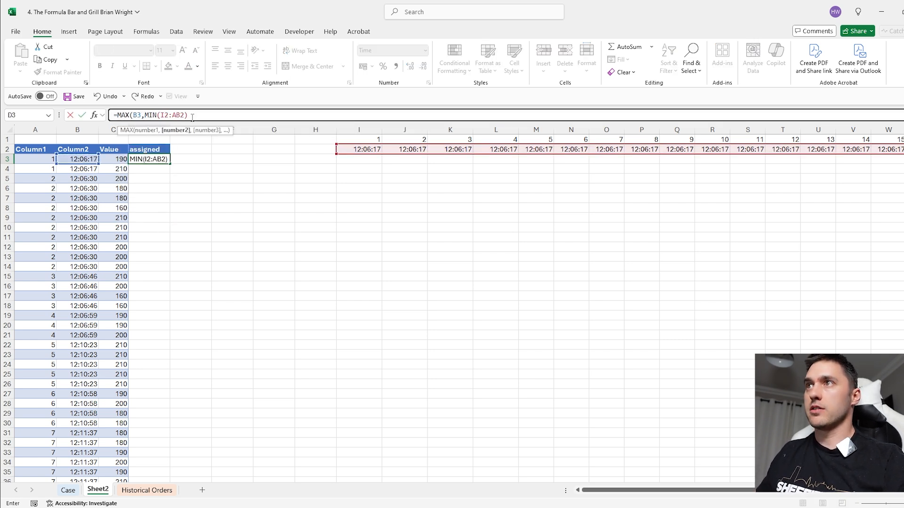
pyautogui.press('Return')
# Step: Rename the D2 header to "Start time" and add the header "robot" in E2
pyautogui.click(163, 149)
pyautogui.write('Start')
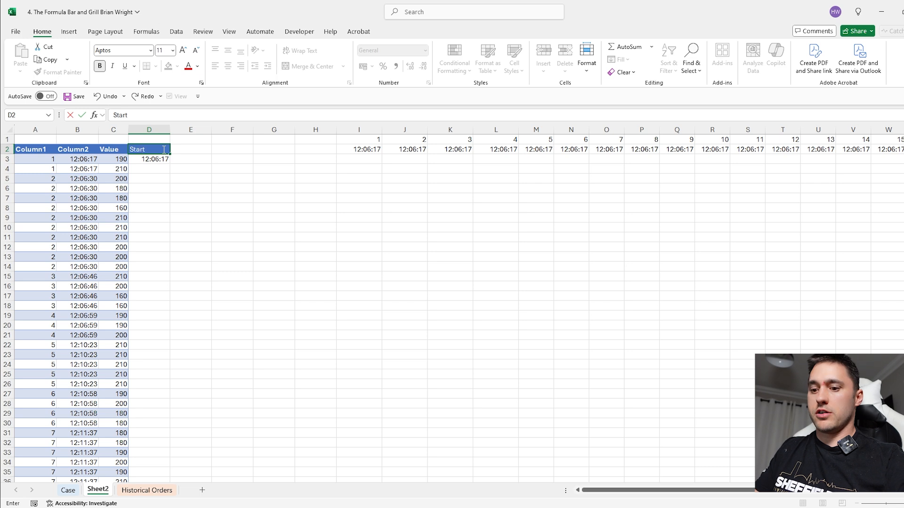
pyautogui.write(' time')
pyautogui.press('Tab')
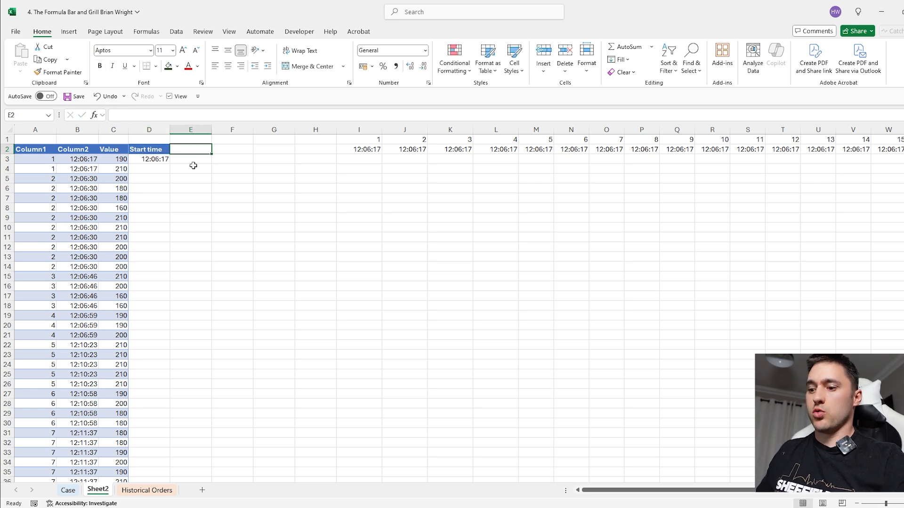
pyautogui.write('robot')
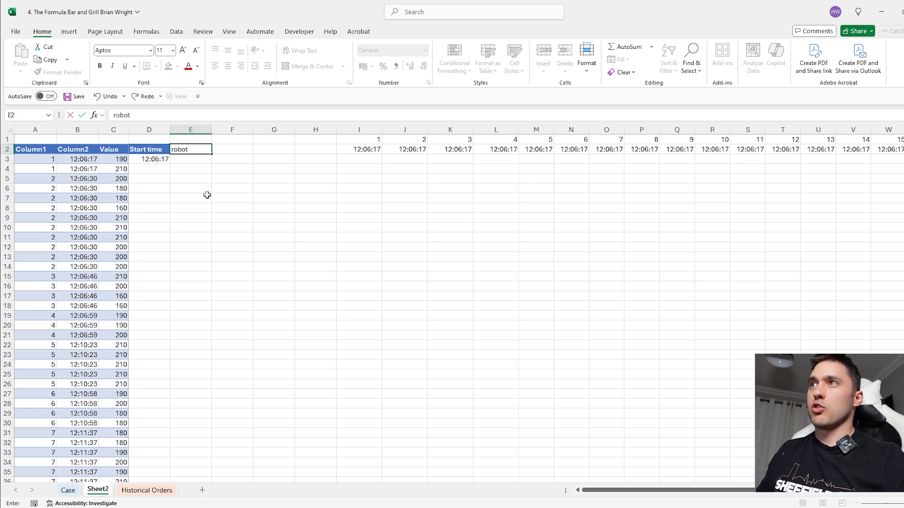
pyautogui.press('Return')
# Step: Enter =XLOOKUP(D3,I2:AB2,I1#,,-1) in E3 to find the number of the available robot
pyautogui.click(198, 158)
pyautogui.write('=xl')
pyautogui.press('Tab')
pyautogui.press('Left')
pyautogui.write(',')
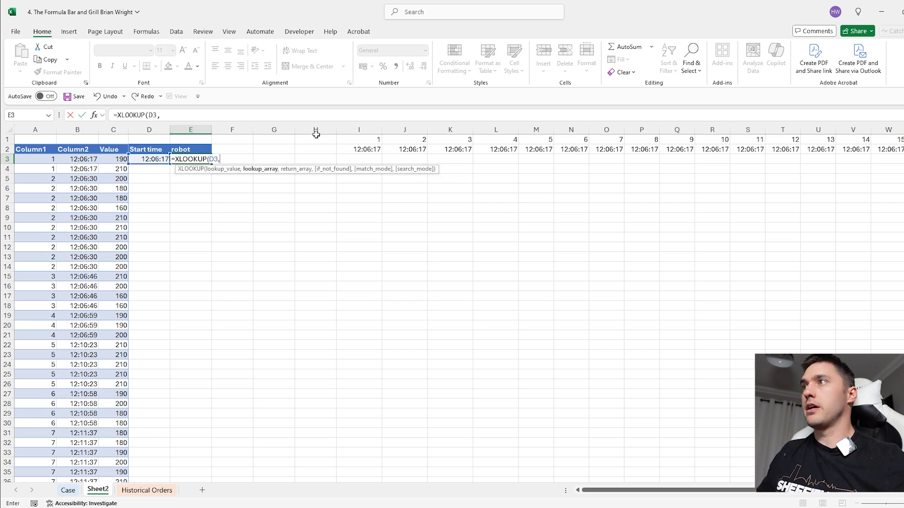
pyautogui.click(377, 153)
pyautogui.hotkey('ctrl', 'shift', 'Right')
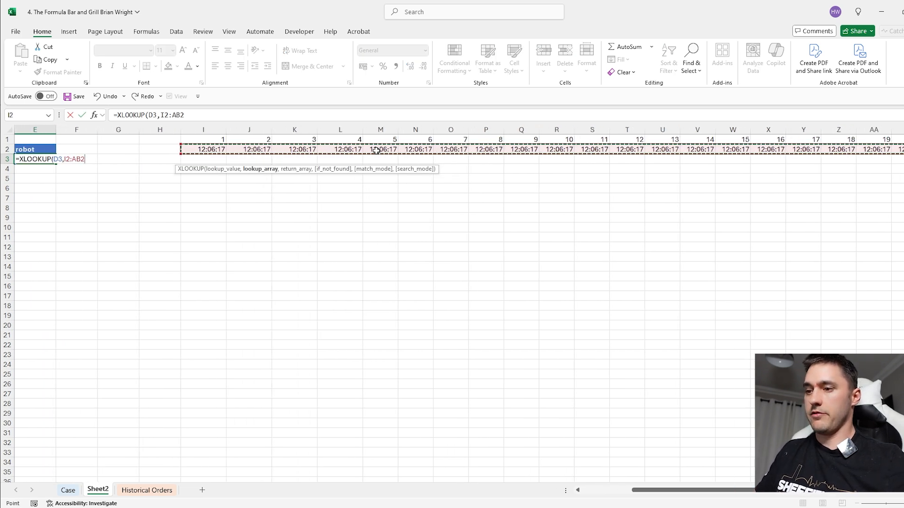
pyautogui.write(',')
pyautogui.click(249, 140)
pyautogui.click(214, 142)
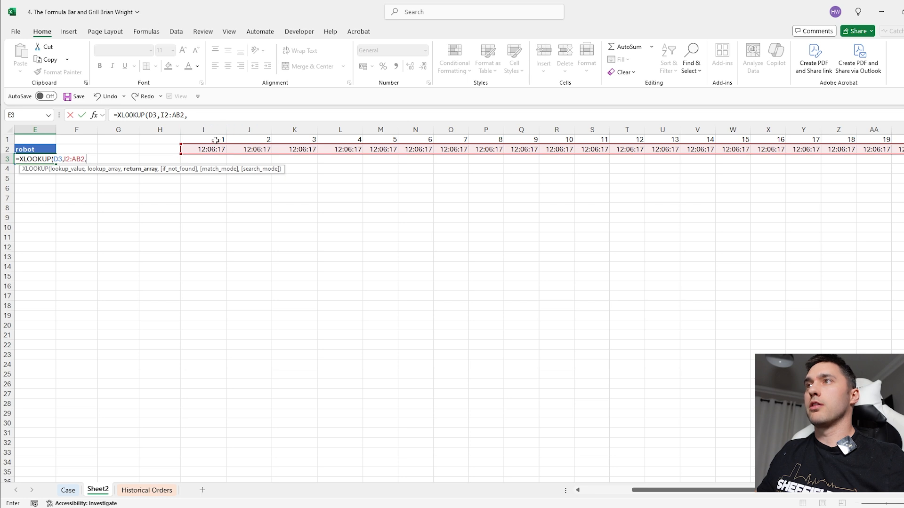
pyautogui.hotkey('ctrl', 'shift', 'Right')
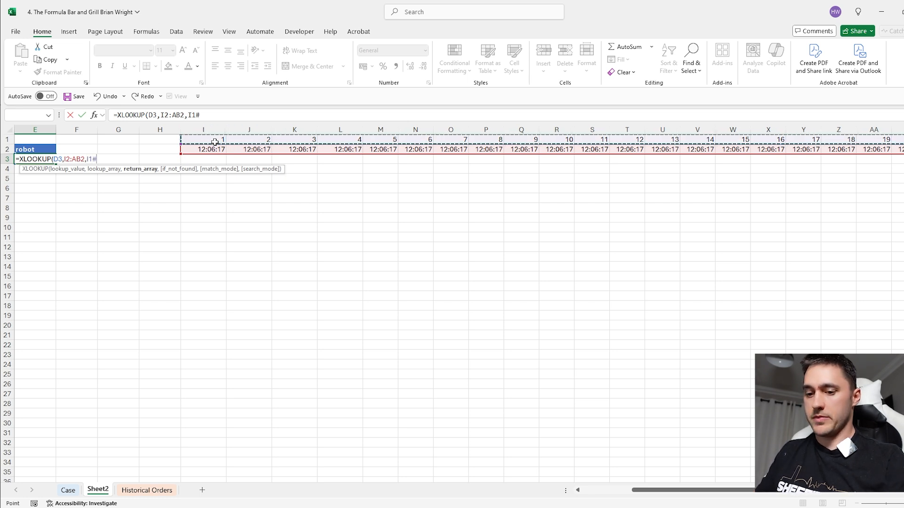
pyautogui.write(',,')
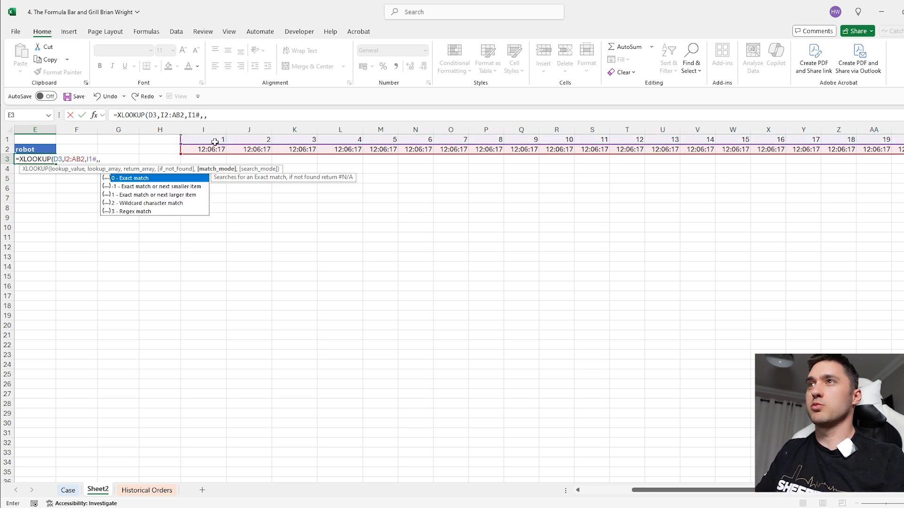
pyautogui.write('-1')
pyautogui.press('Return')
pyautogui.click(156, 161)
pyautogui.moveTo(366, 154); pyautogui.dragTo(847, 150)
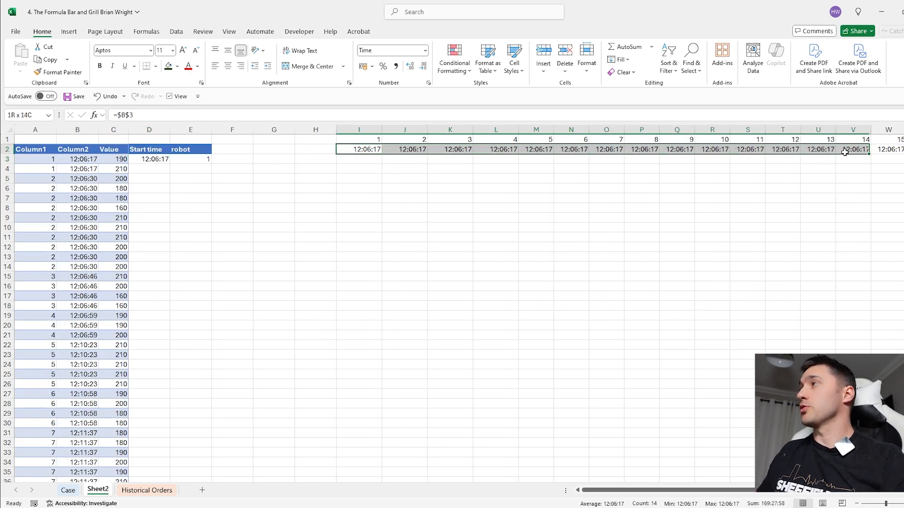
pyautogui.click(369, 150)
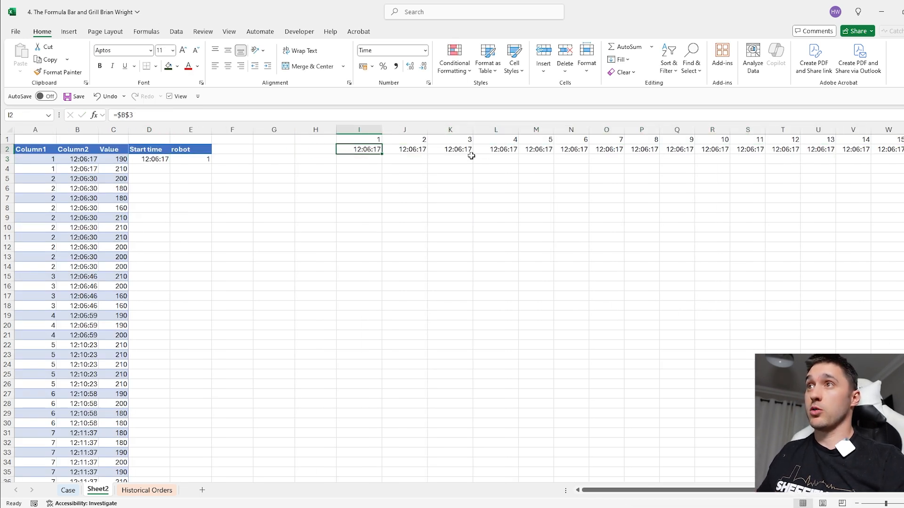
# Step: Add the header "end time" in F2 next to the robot column
pyautogui.click(225, 150)
pyautogui.write('end time')
pyautogui.press('Return')
# Step: Enter =D3+TIME(0,0,C3) in F3 to add the prep seconds to the start time
pyautogui.write('=')
pyautogui.press('Left')
pyautogui.press('Left')
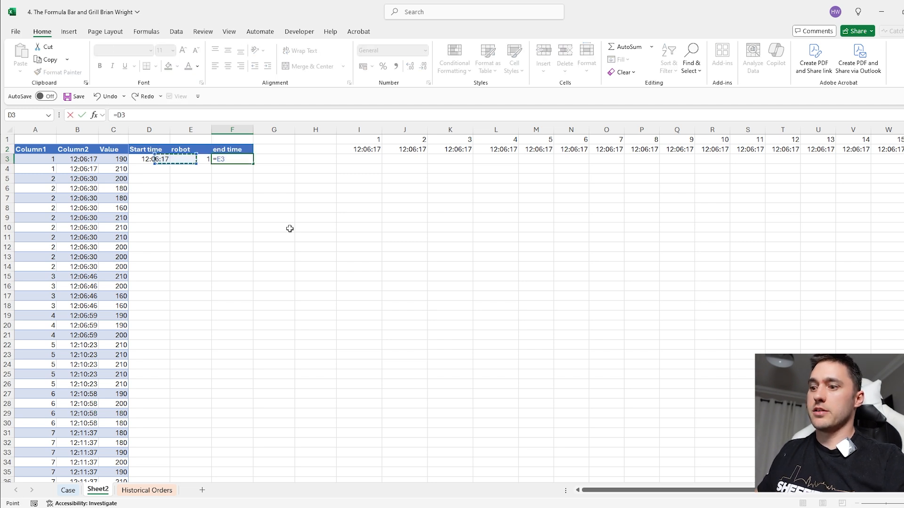
pyautogui.write('+')
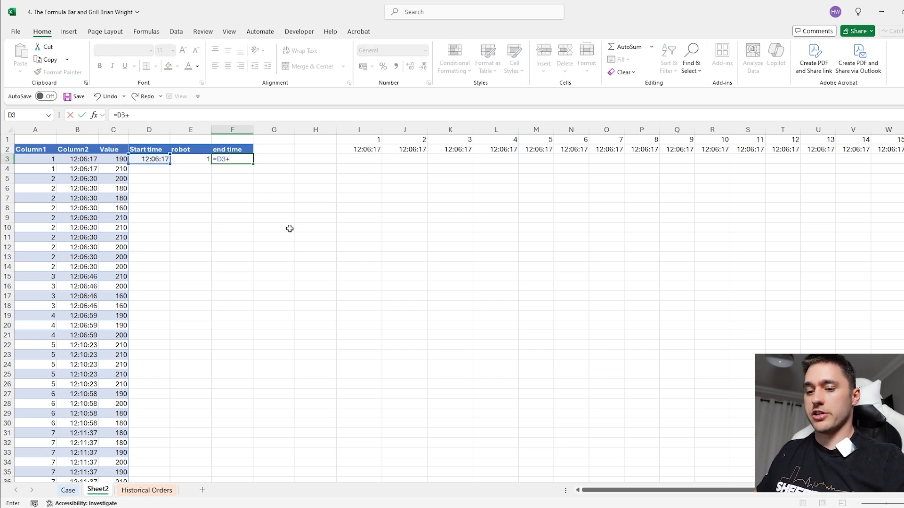
pyautogui.write('TIME(')
pyautogui.press('Left')
pyautogui.press('Left')
pyautogui.press('Left')
pyautogui.press('Right')
pyautogui.press('BackSpace')
pyautogui.write('0,09,')
pyautogui.click(113, 160)
pyautogui.click(162, 115)
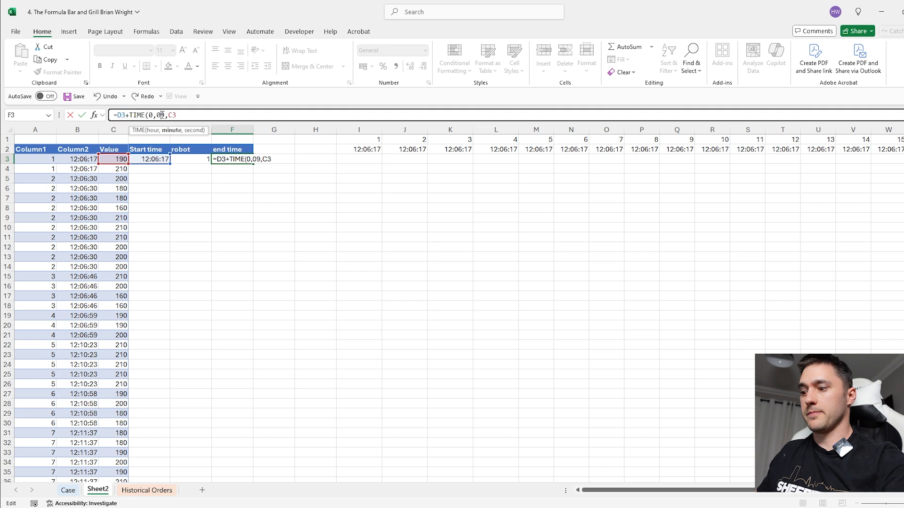
pyautogui.press('BackSpace')
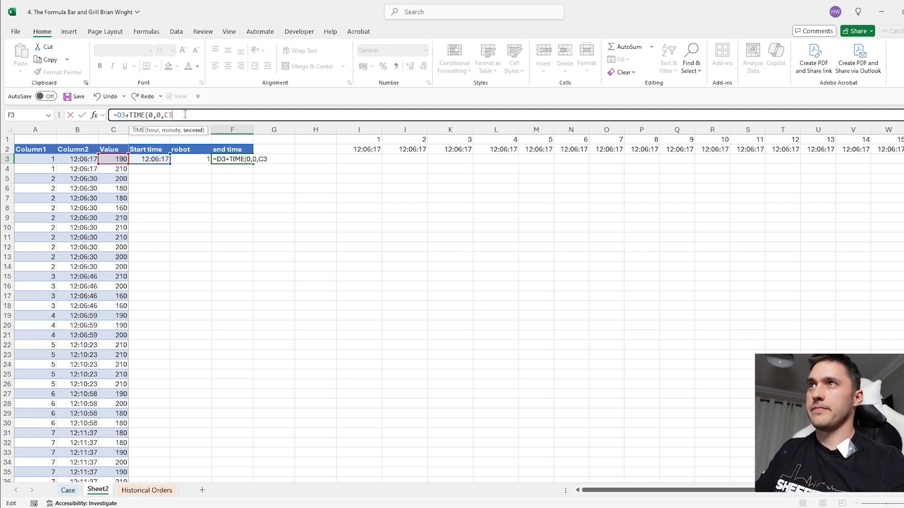
pyautogui.press('Return')
pyautogui.click(238, 162)
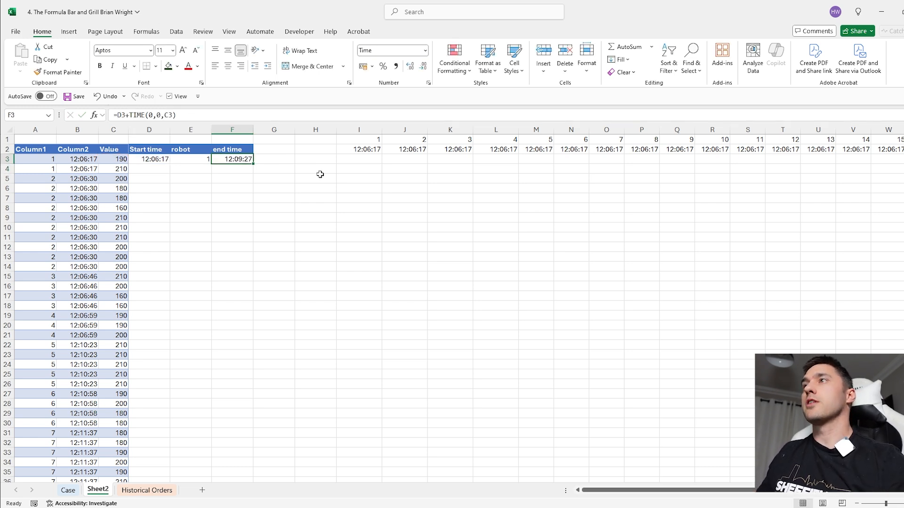
pyautogui.moveTo(369, 139); pyautogui.dragTo(900, 374)
pyautogui.hscroll(2, 615, 264)
pyautogui.hscroll(-2, 615, 264)
# Step: Enter =IF(I$1=$E3,$F3,I2) in I3 so the assigned robot takes the end time and the others keep their previous time
pyautogui.click(362, 160)
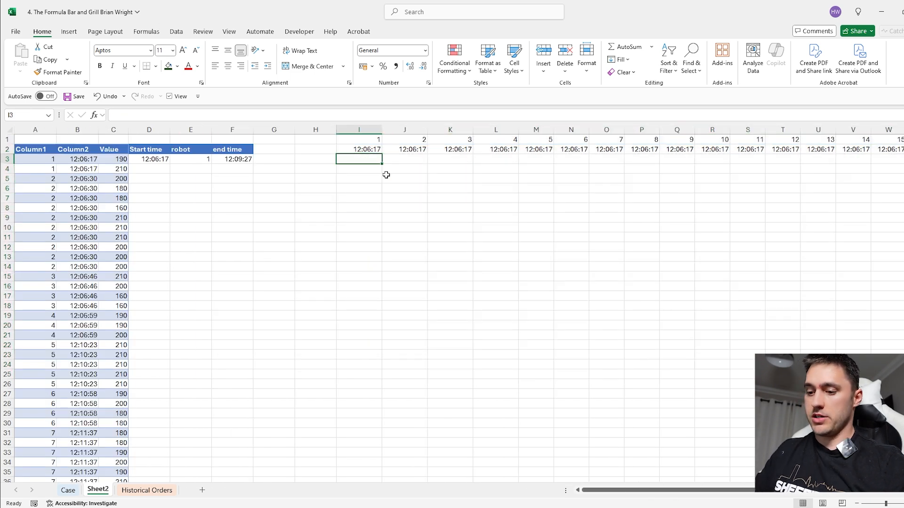
pyautogui.write('=IF(')
pyautogui.click(366, 142)
pyautogui.press('F4')
pyautogui.press('F4')
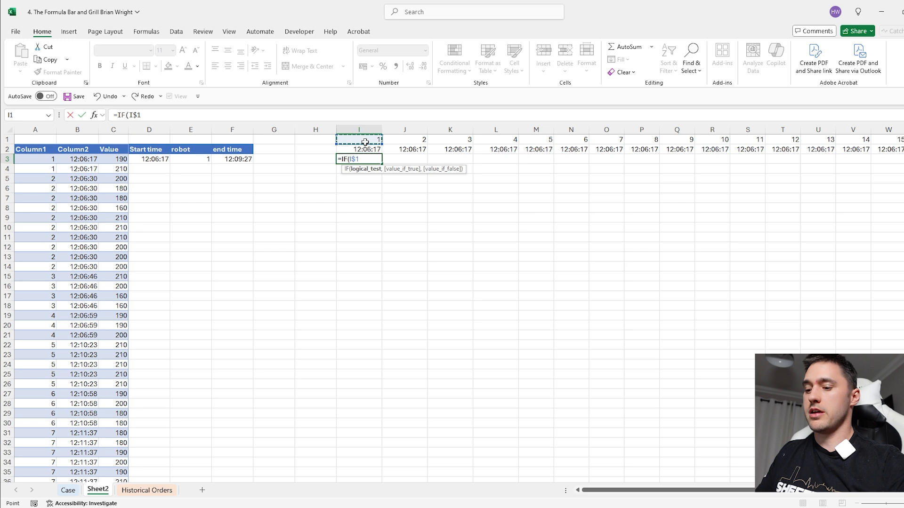
pyautogui.write('=')
pyautogui.click(201, 158)
pyautogui.press('F4')
pyautogui.press('F4')
pyautogui.press('F4')
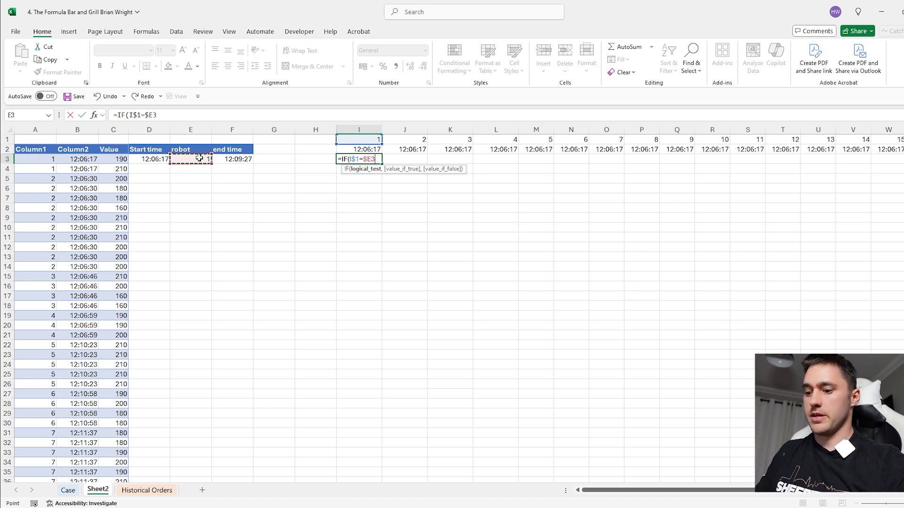
pyautogui.write(',')
pyautogui.click(229, 158)
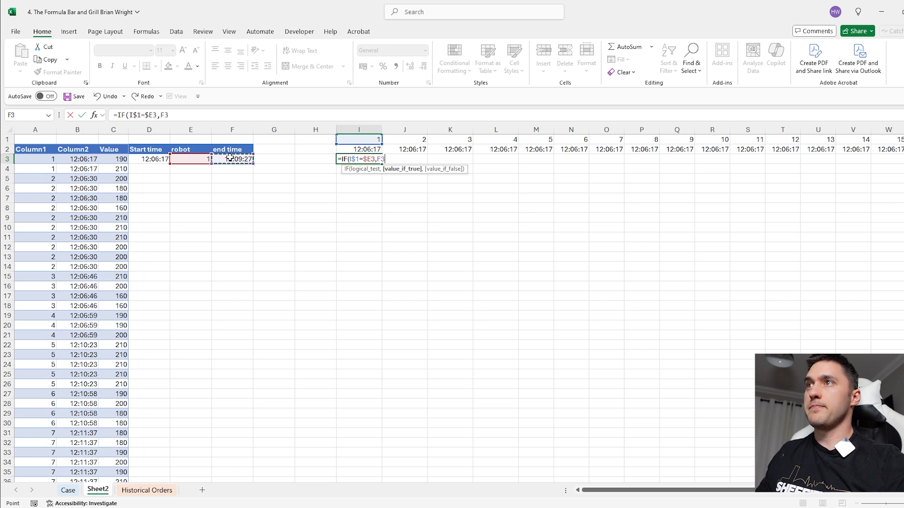
pyautogui.press('F4')
pyautogui.press('F4')
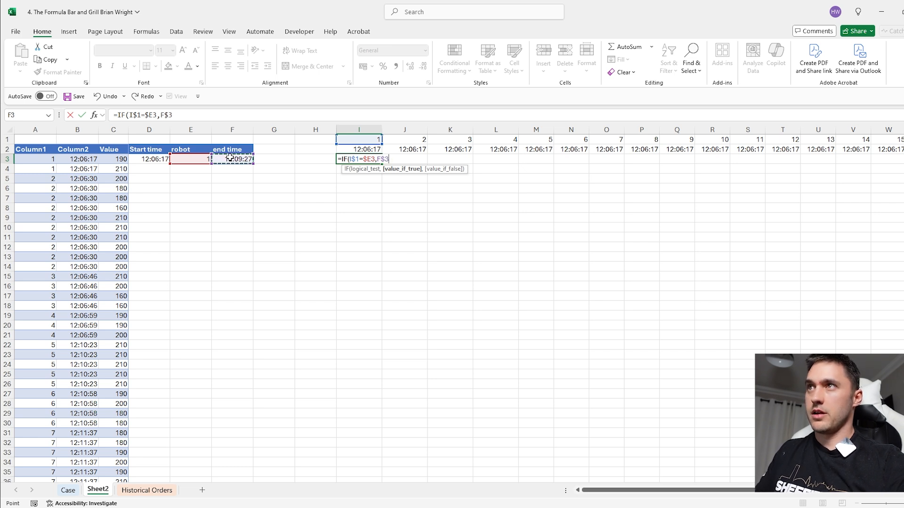
pyautogui.press('F4')
pyautogui.write(',')
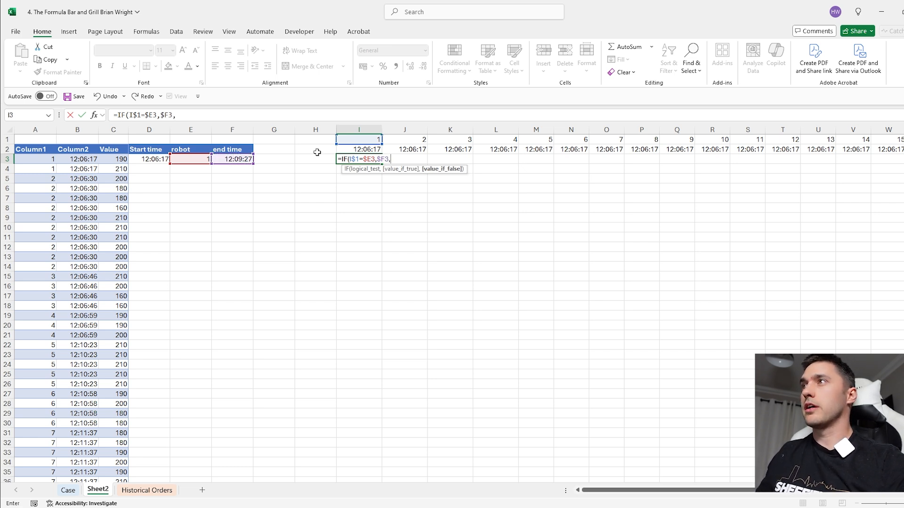
pyautogui.click(355, 149)
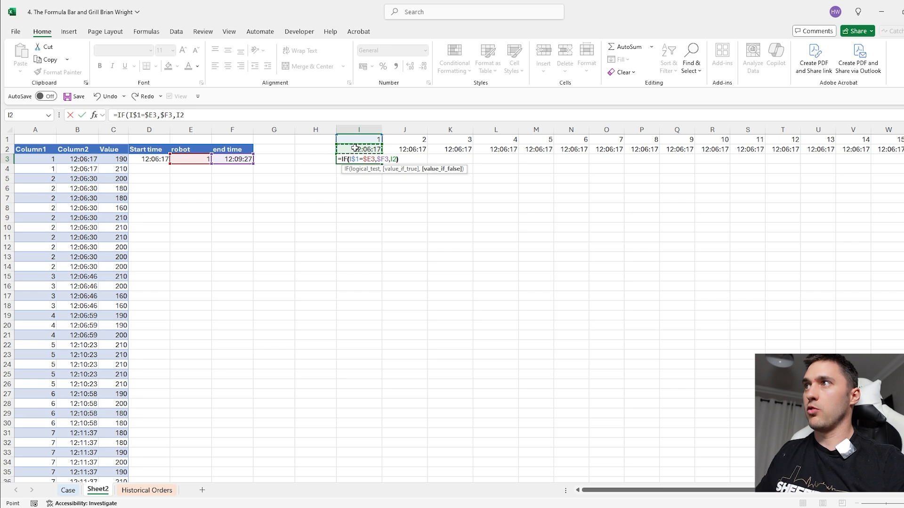
pyautogui.press('Return')
# Step: Fill the I3 formula across to AB3 and format the filled row as Time
pyautogui.click(357, 149)
pyautogui.hotkey('ctrl', 'Right')
pyautogui.hotkey('ctrl', 'shift', 'Down')
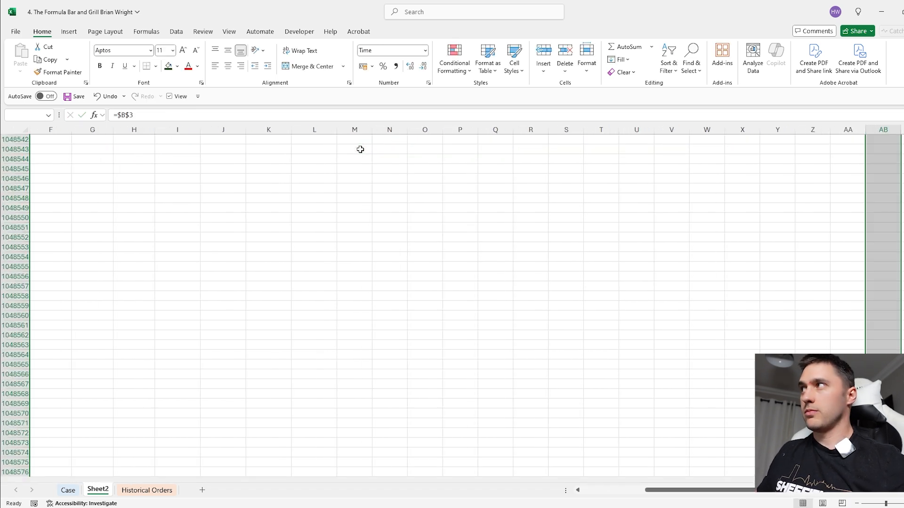
pyautogui.hotkey('ctrl', 'shift', 'Up')
pyautogui.press('Down')
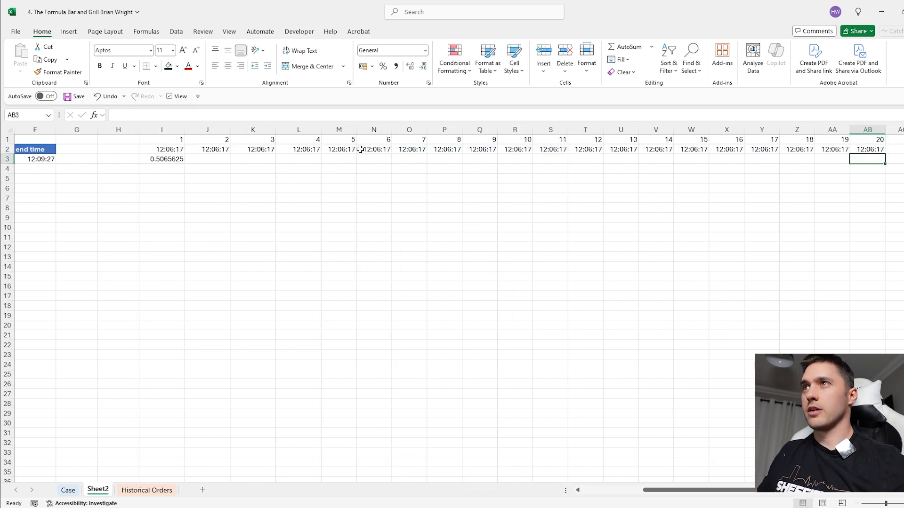
pyautogui.hotkey('ctrl', 'shift', 'Left')
pyautogui.hotkey('ctrl', 'r')
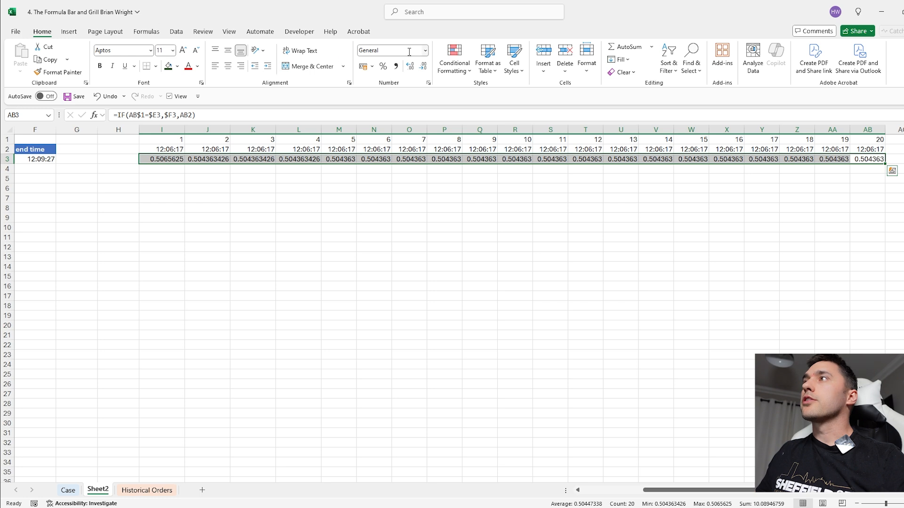
pyautogui.click(425, 50)
pyautogui.click(398, 210)
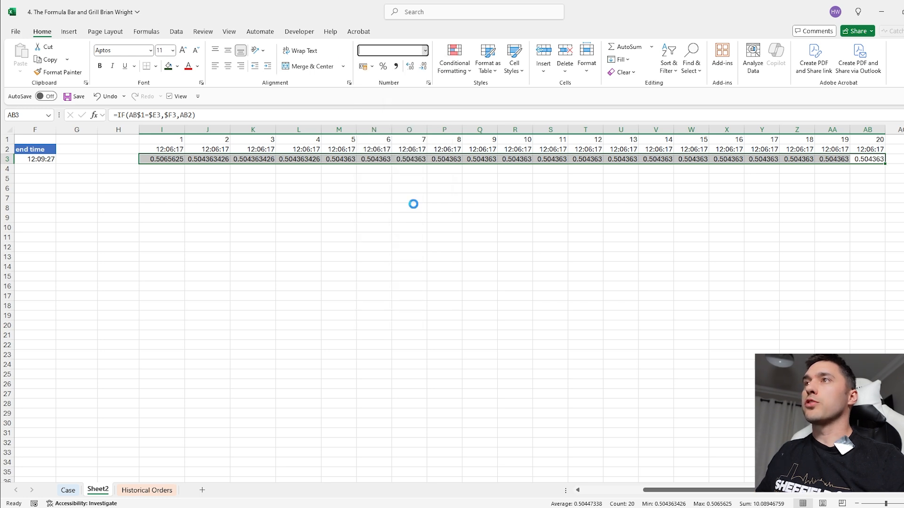
pyautogui.click(181, 160)
pyautogui.hscroll(-3, 323, 210)
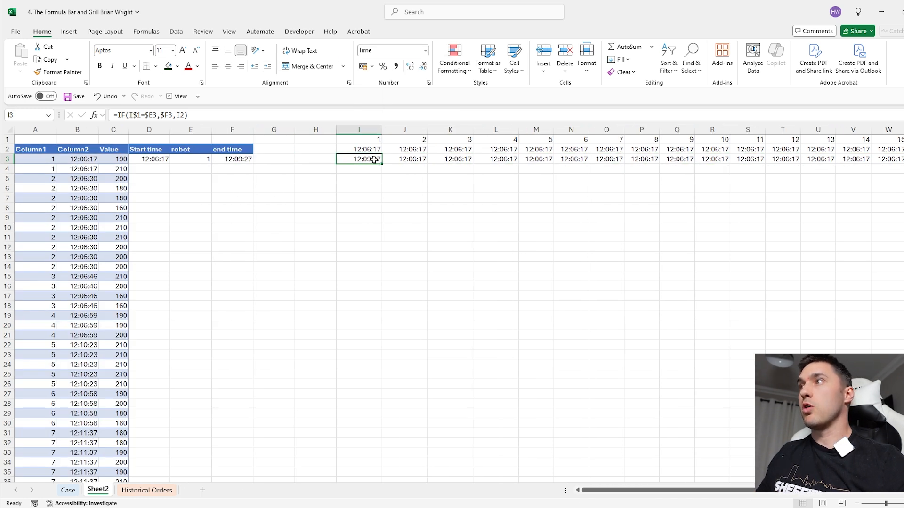
# Step: Copy the start time formula from D3 down to D4 and check which availability row it refers to
pyautogui.moveTo(415, 159); pyautogui.dragTo(534, 159)
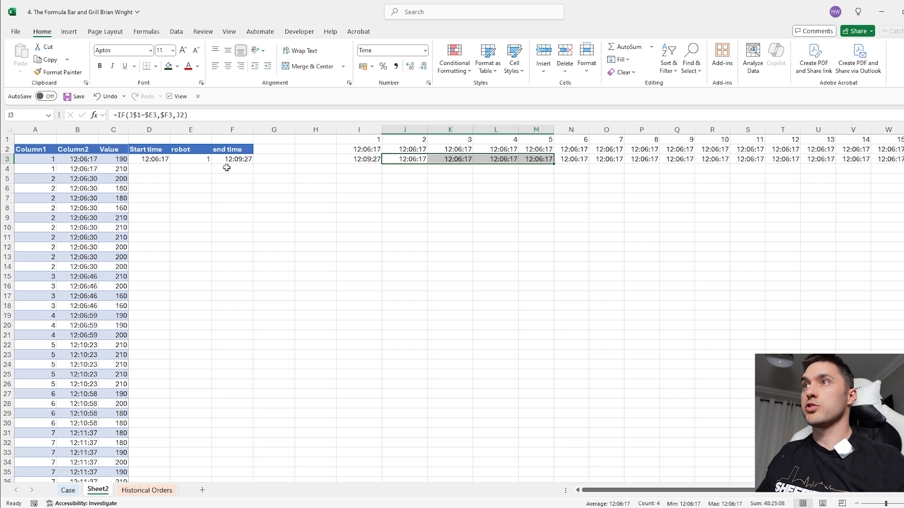
pyautogui.click(163, 160)
pyautogui.hotkey('ctrl', 'z')
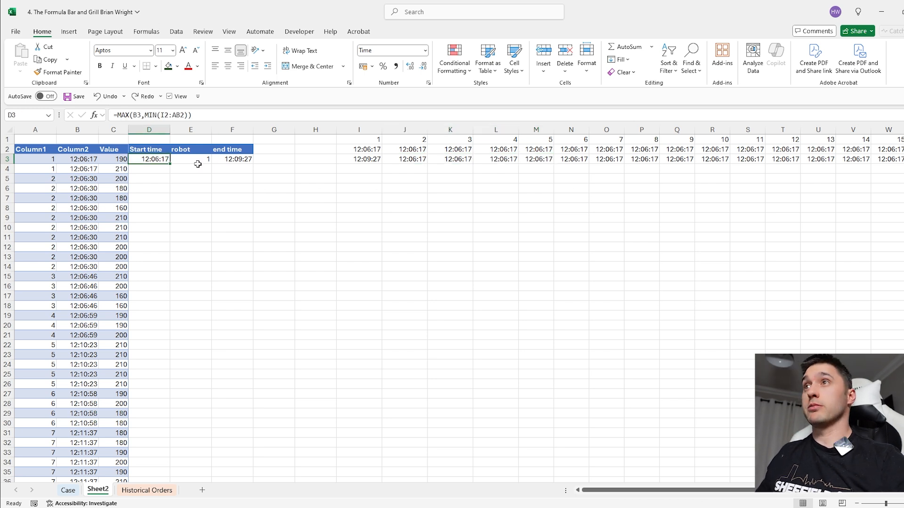
pyautogui.moveTo(170, 164); pyautogui.dragTo(171, 175)
pyautogui.click(157, 169)
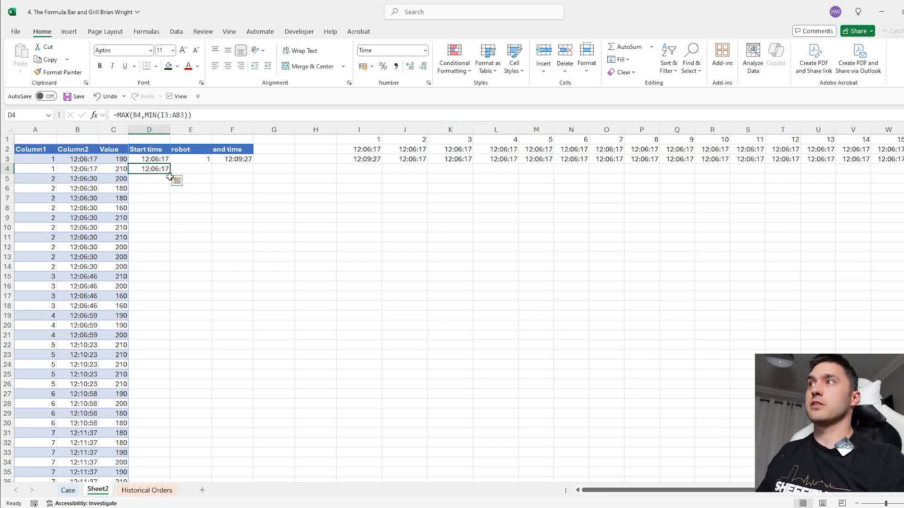
pyautogui.press('F2')
pyautogui.moveTo(363, 161); pyautogui.dragTo(490, 162)
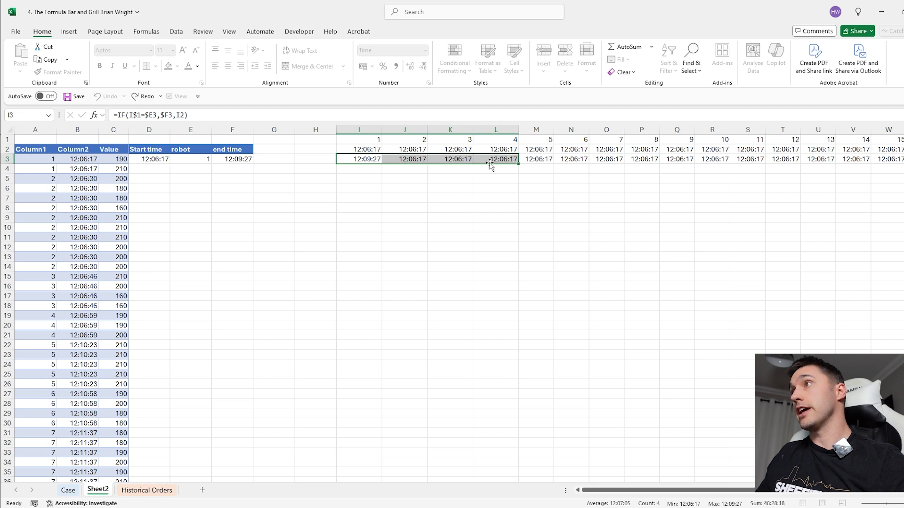
pyautogui.click(416, 162)
# Step: Copy the robot lookup formula from E3 down to E4 and reselect E3 to review its references
pyautogui.click(199, 162)
pyautogui.moveTo(210, 163); pyautogui.dragTo(209, 173)
pyautogui.click(200, 160)
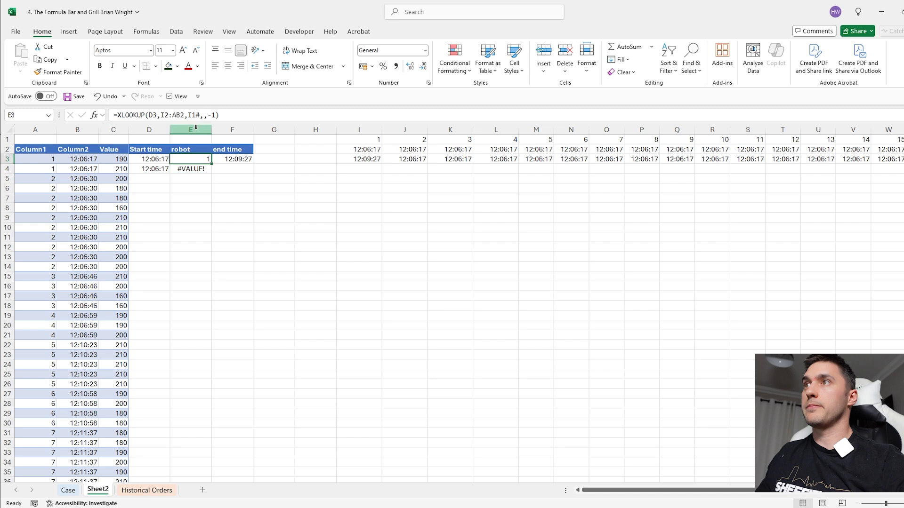
# Step: Make the robot number reference absolute as $I$1# in E3, copy the lookup to E4, and check it against the availability rows
pyautogui.click(193, 115)
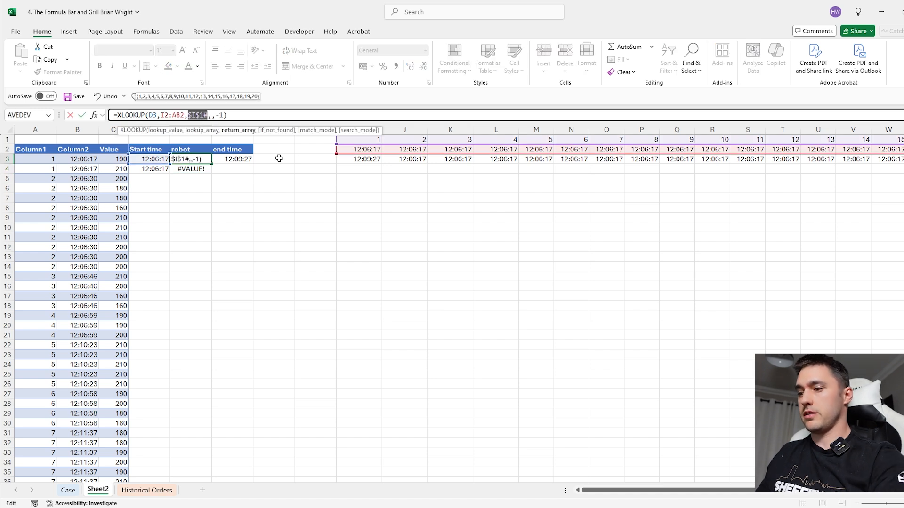
pyautogui.press('Return')
pyautogui.click(205, 159)
pyautogui.moveTo(212, 163); pyautogui.dragTo(212, 172)
pyautogui.click(156, 169)
pyautogui.moveTo(371, 160); pyautogui.dragTo(762, 162)
pyautogui.click(418, 139)
pyautogui.moveTo(418, 139); pyautogui.dragTo(466, 254)
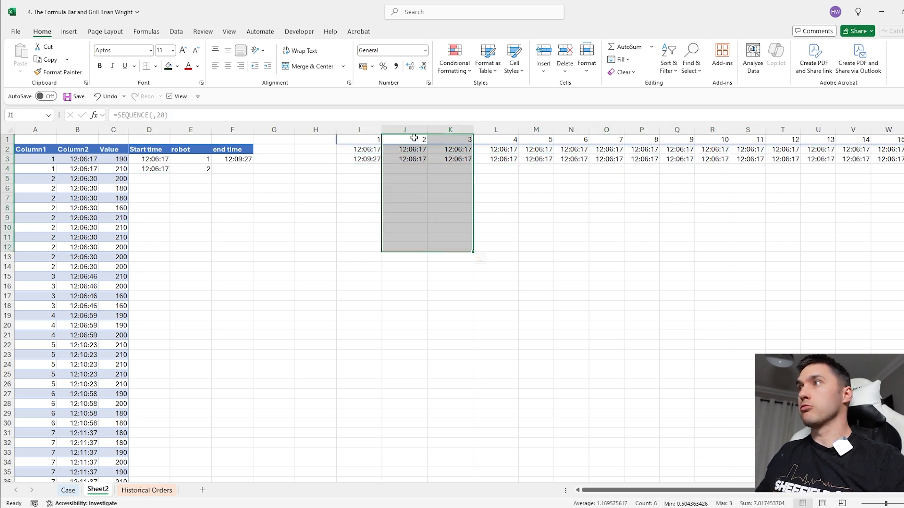
pyautogui.click(206, 168)
# Step: Copy the end time formula from F3 to F4, and fill the D4:F4 formulas down through all the order rows
pyautogui.click(238, 159)
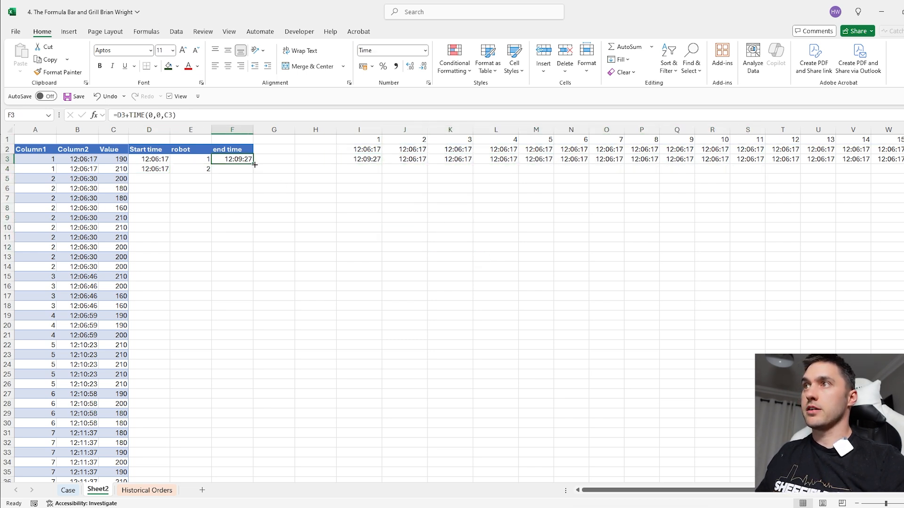
pyautogui.moveTo(254, 164); pyautogui.dragTo(252, 173)
pyautogui.moveTo(150, 168); pyautogui.dragTo(244, 170)
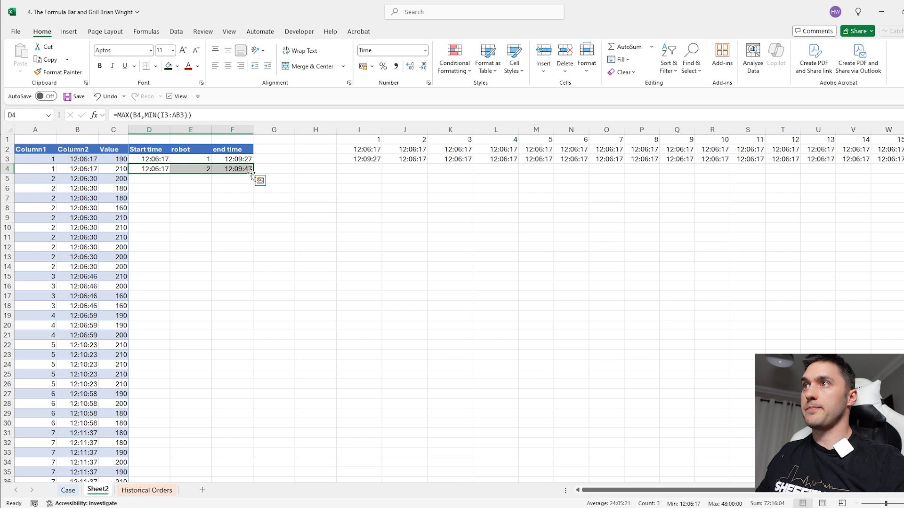
pyautogui.doubleClick(252, 173)
# Step: Fill the robot availability formulas in I3:AB3 down alongside all the order rows
pyautogui.moveTo(359, 159); pyautogui.dragTo(798, 386)
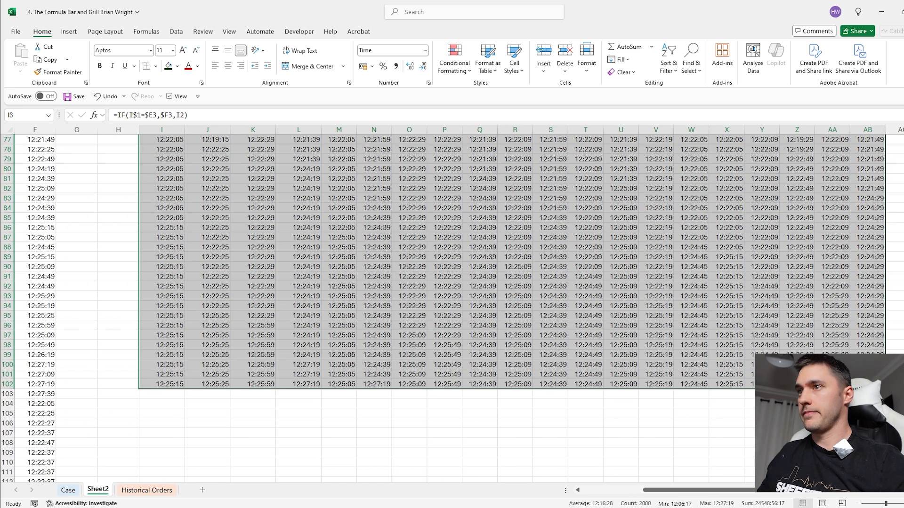
pyautogui.keyDown('ctrl'); pyautogui.scroll(-1, 376, 301); pyautogui.keyUp('ctrl')
pyautogui.moveTo(800, 382); pyautogui.dragTo(800, 464)
pyautogui.scroll(20, 326, 276)
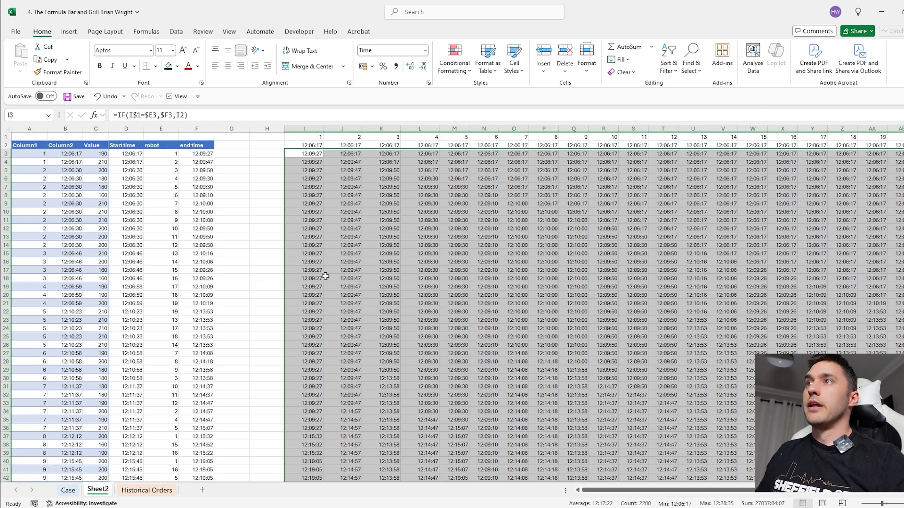
pyautogui.keyDown('ctrl'); pyautogui.scroll(1, 265, 221); pyautogui.keyUp('ctrl')
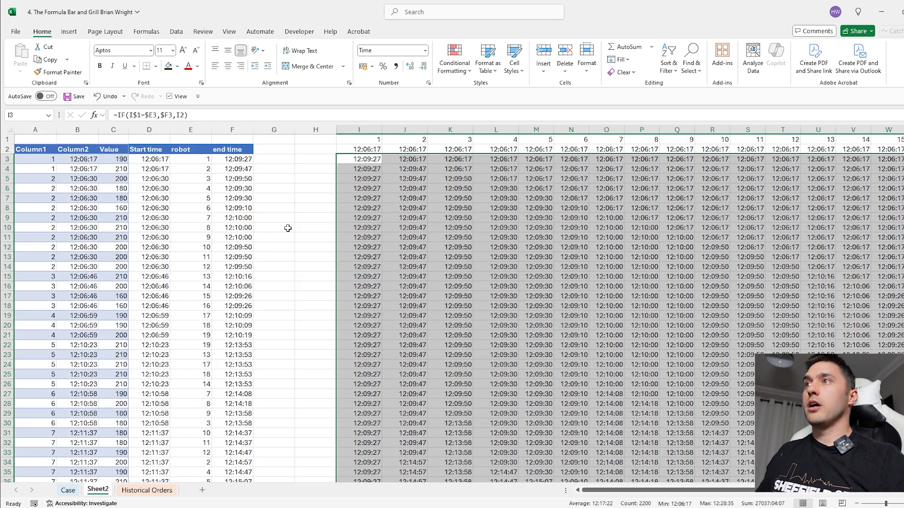
# Step: Enter =F3-B3 in G3 to calculate the time from order placement to the item's end time
pyautogui.click(263, 162)
pyautogui.write('=')
pyautogui.press('Left')
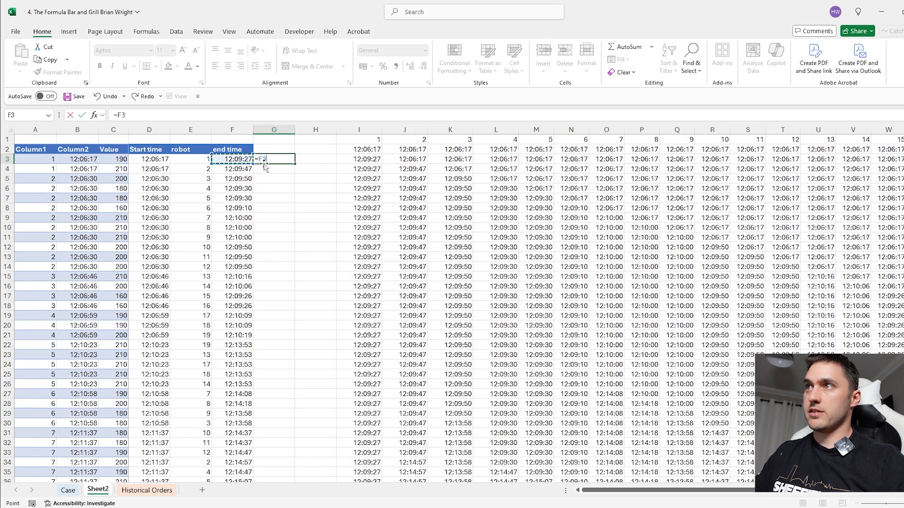
pyautogui.write('-')
pyautogui.press('Left')
pyautogui.press('Left')
pyautogui.press('Left')
pyautogui.press('Left')
pyautogui.press('Left')
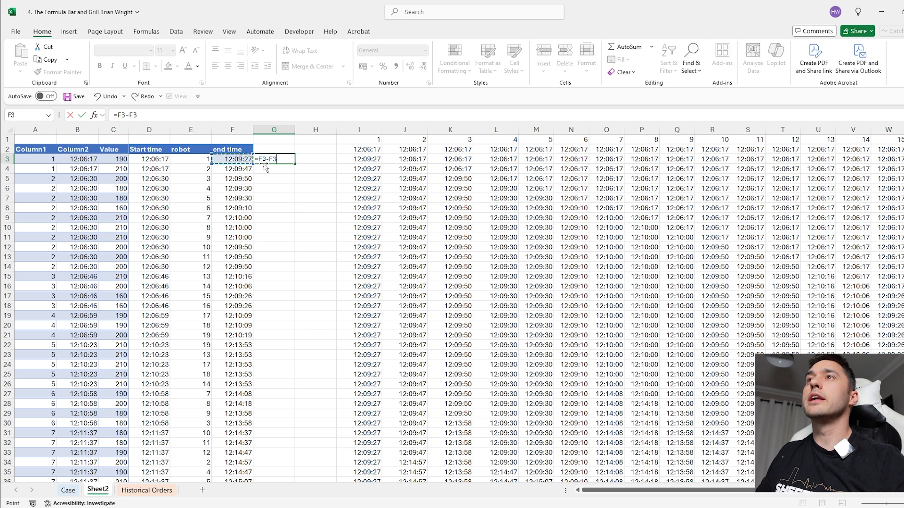
pyautogui.press('Return')
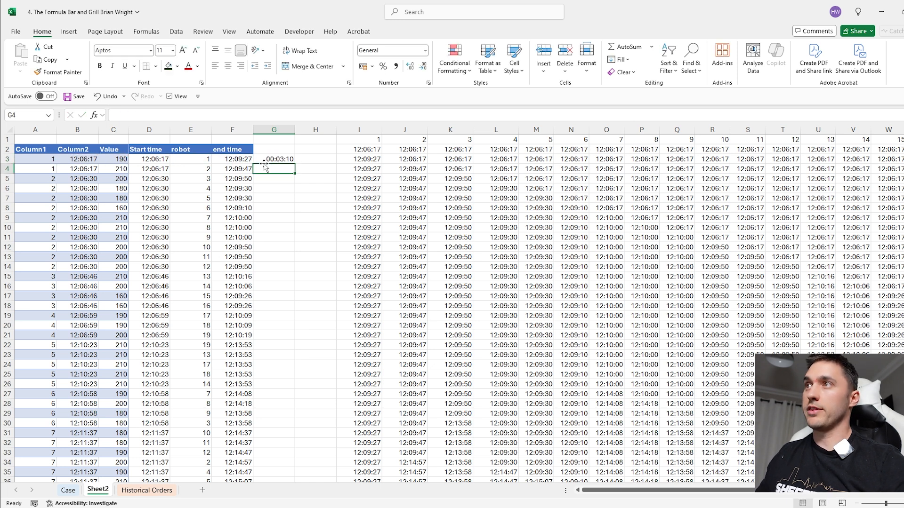
# Step: Convert the G3 duration to seconds with =(F3-B3)*24*60*60
pyautogui.click(279, 158)
pyautogui.click(117, 114)
pyautogui.write('(F3-B3')
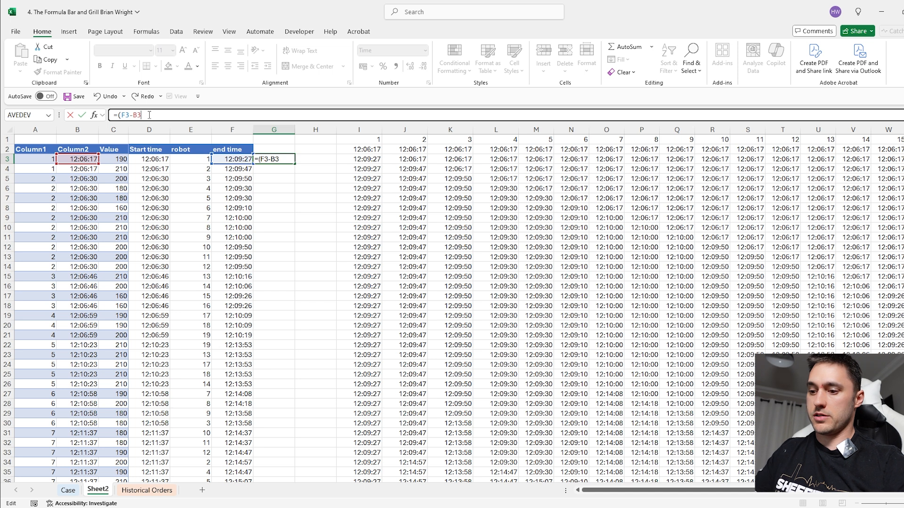
pyautogui.write(')*24*60*60')
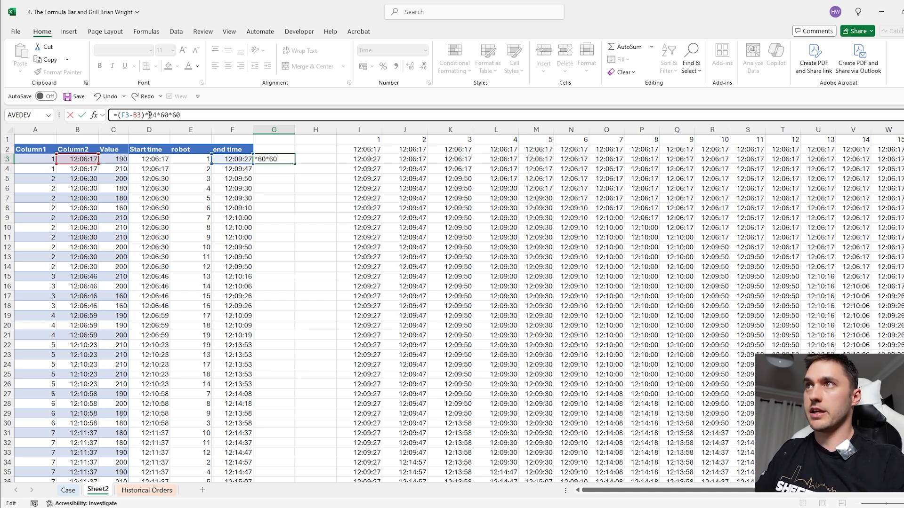
pyautogui.press('Return')
# Step: Format G3 as General and fill the seconds formula down column G for all order rows
pyautogui.click(281, 158)
pyautogui.click(424, 51)
pyautogui.click(399, 68)
pyautogui.doubleClick(295, 163)
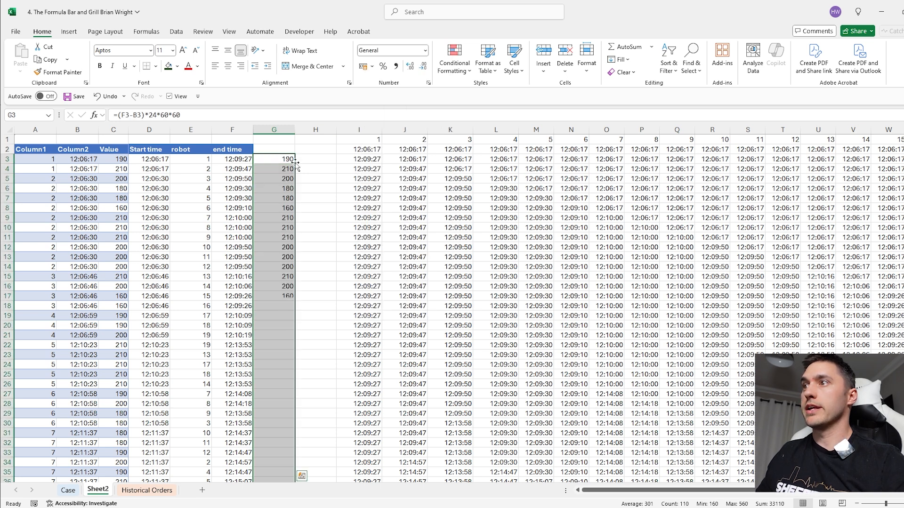
pyautogui.scroll(-20, 301, 249)
pyautogui.scroll(20, 300, 249)
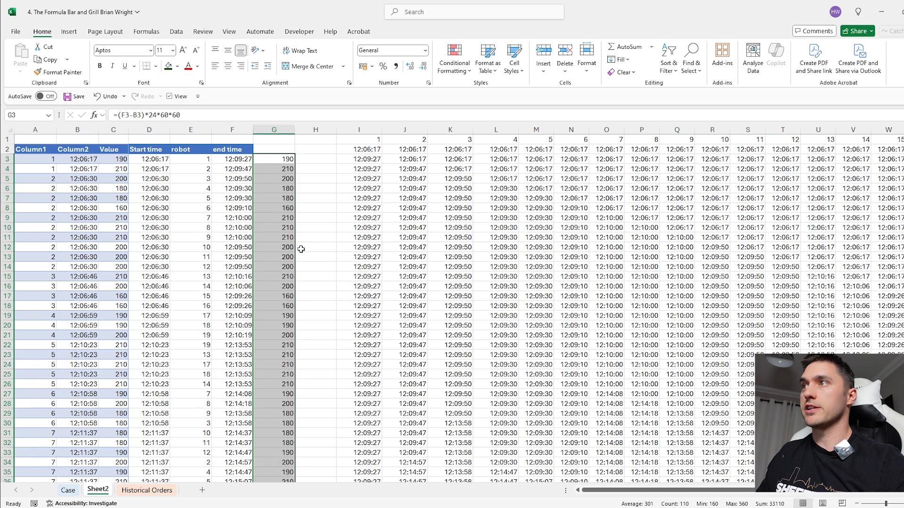
# Step: Wrap the G3 formula in ROUND as =ROUND((F3-B3)*24*60*60,0) and apply it down column G
pyautogui.click(274, 159)
pyautogui.click(118, 115)
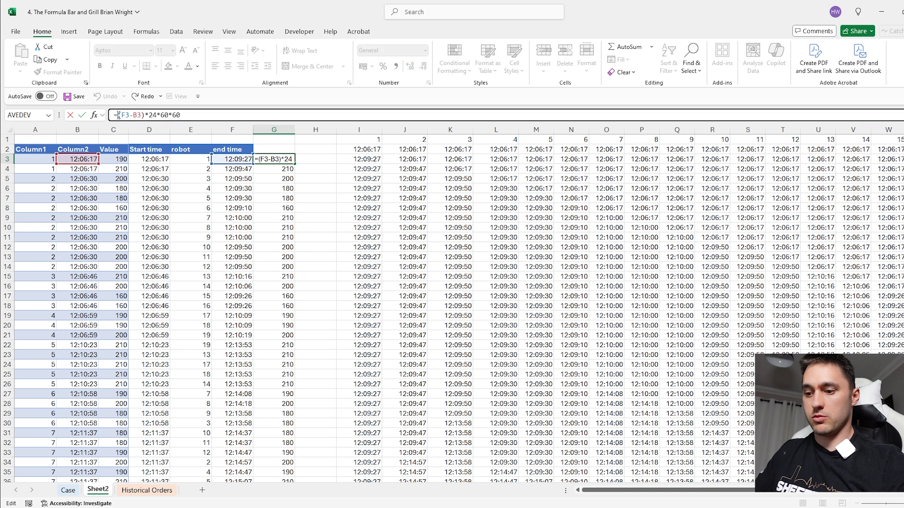
pyautogui.write('round')
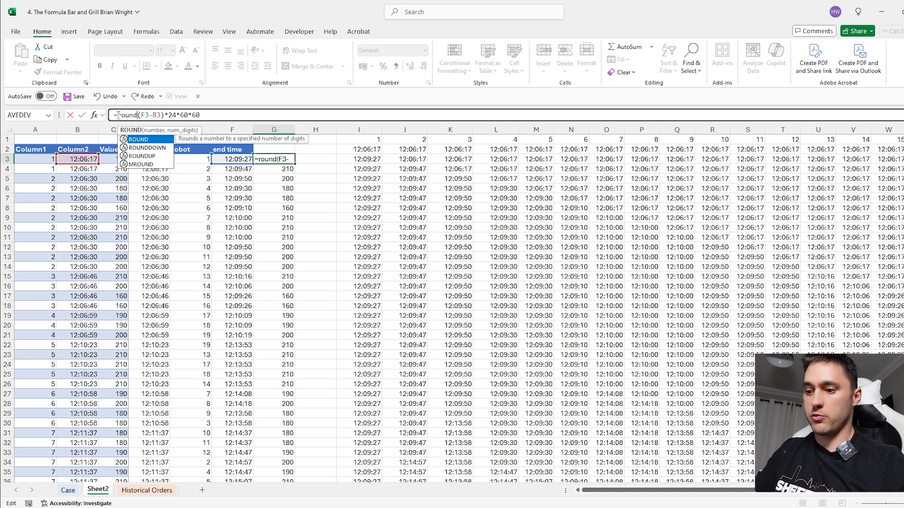
pyautogui.write('(')
pyautogui.click(210, 114)
pyautogui.write(',0)')
pyautogui.press('Return')
pyautogui.click(290, 161)
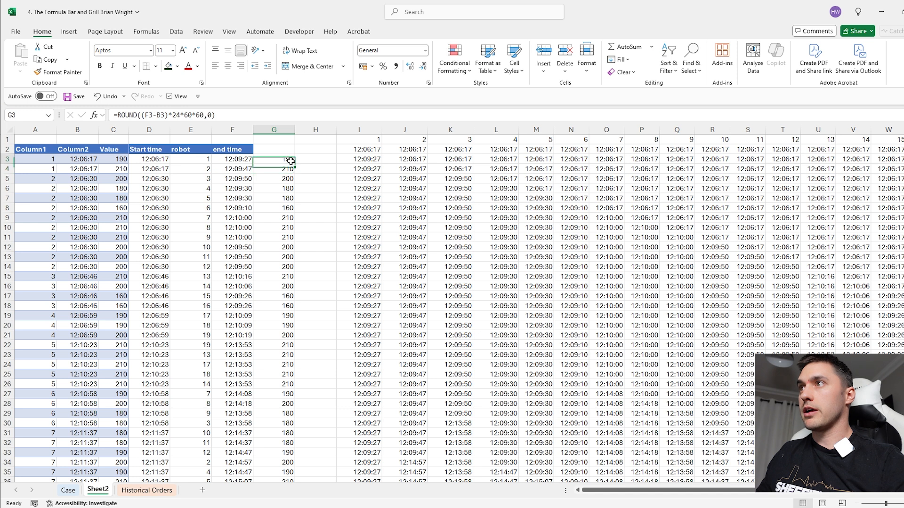
pyautogui.hotkey('ctrl', 'shift', 'Down')
# Step: Enter =MAXIFS(Sheet2!G:G,Sheet2!A:A,Case!G286) in E286 on the Case sheet as the answer to game 121
pyautogui.click(68, 490)
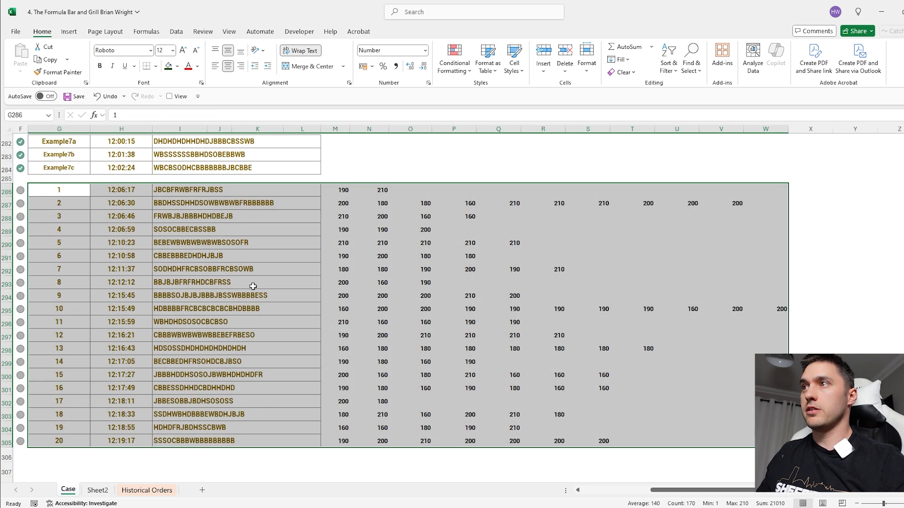
pyautogui.scroll(2, 253, 286)
pyautogui.hscroll(-2, 254, 311)
pyautogui.click(197, 251)
pyautogui.write('=maxi')
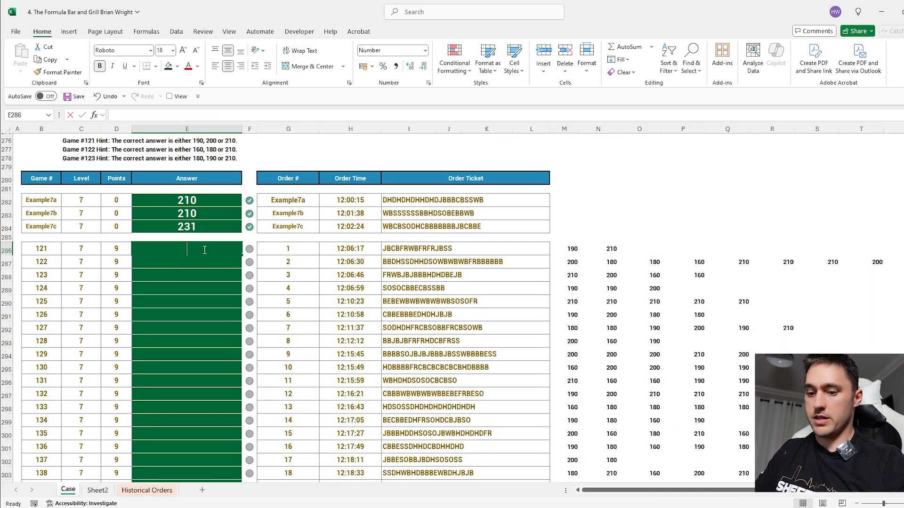
pyautogui.press('Tab')
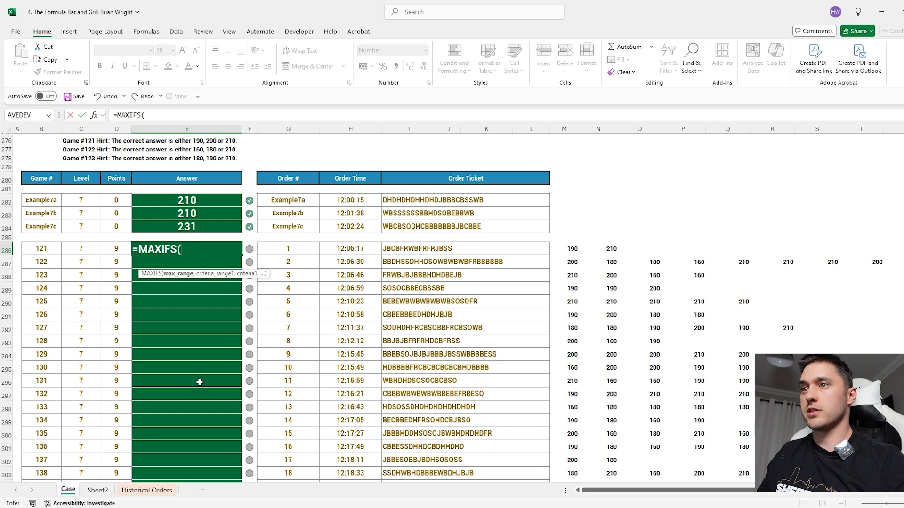
pyautogui.click(97, 490)
pyautogui.click(285, 131)
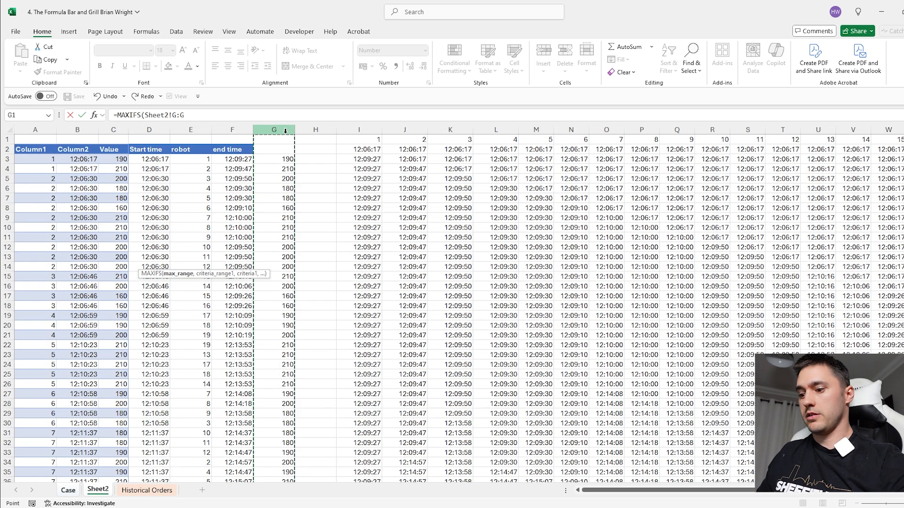
pyautogui.write(',')
pyautogui.click(45, 129)
pyautogui.write(',')
pyautogui.click(68, 489)
pyautogui.click(306, 278)
pyautogui.press('Up')
pyautogui.press('Up')
pyautogui.press('Return')
# Step: Fill the E286 formula down through game 140, and check the answer marks and the current score
pyautogui.click(239, 251)
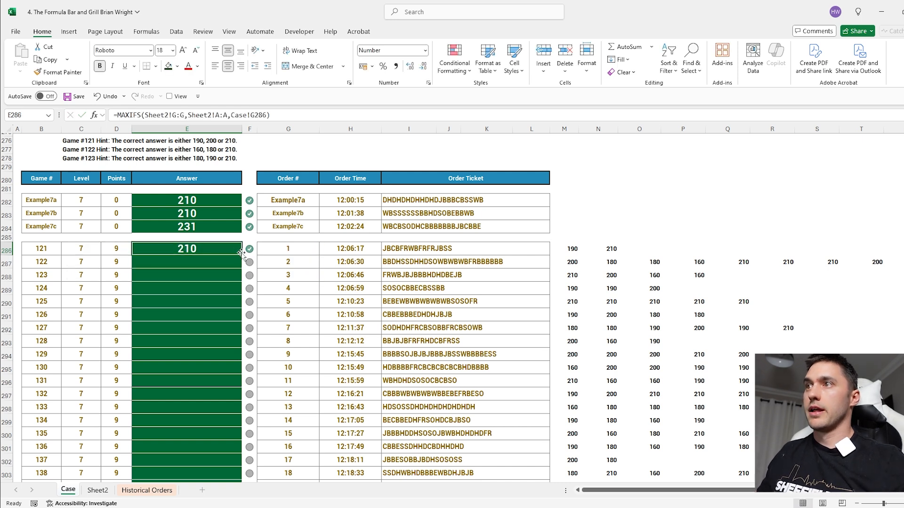
pyautogui.doubleClick(241, 253)
pyautogui.scroll(-3, 324, 301)
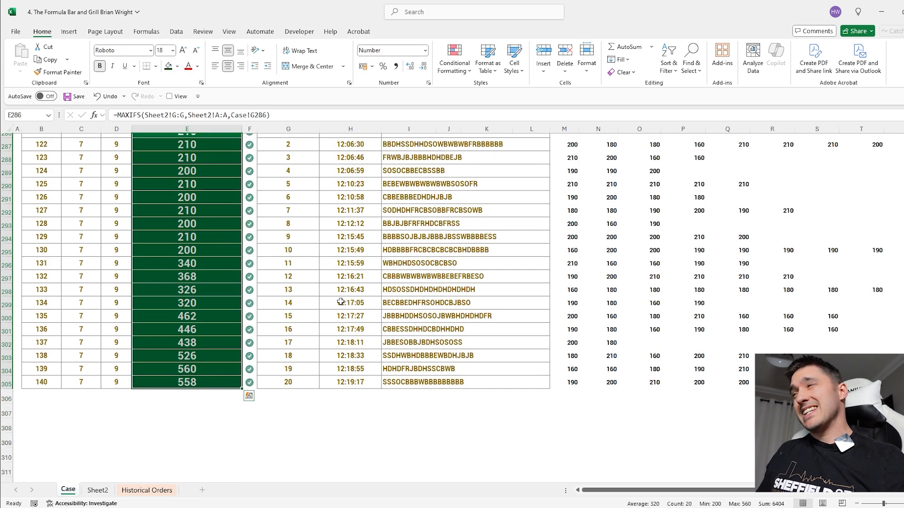
pyautogui.scroll(20, 485, 282)
pyautogui.scroll(-9, 489, 281)
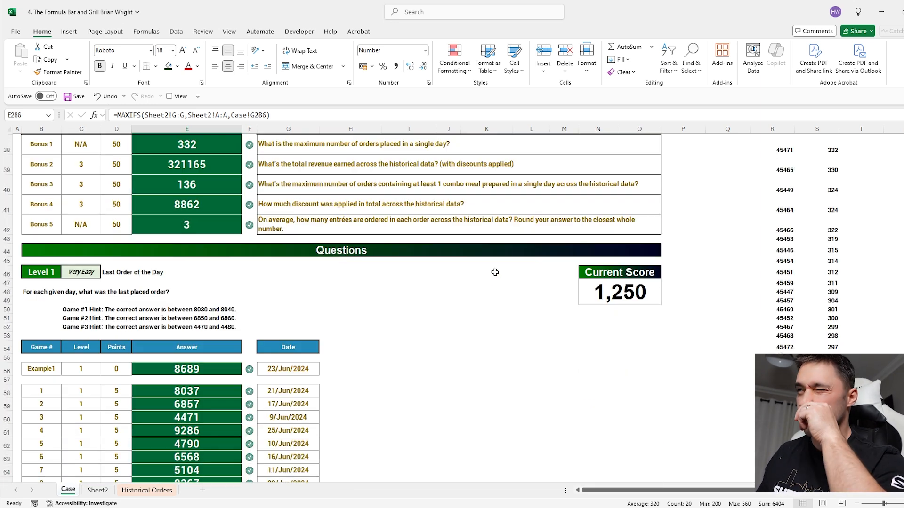
pyautogui.click(510, 348)
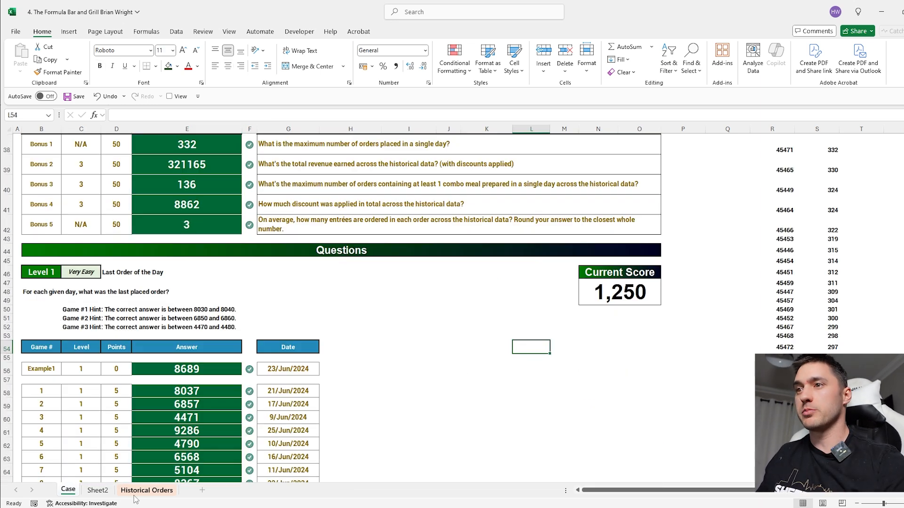
# Step: Review the Sheet2 scheduling model, including the robot numbers, initial availability times, end times and update formulas
pyautogui.click(98, 490)
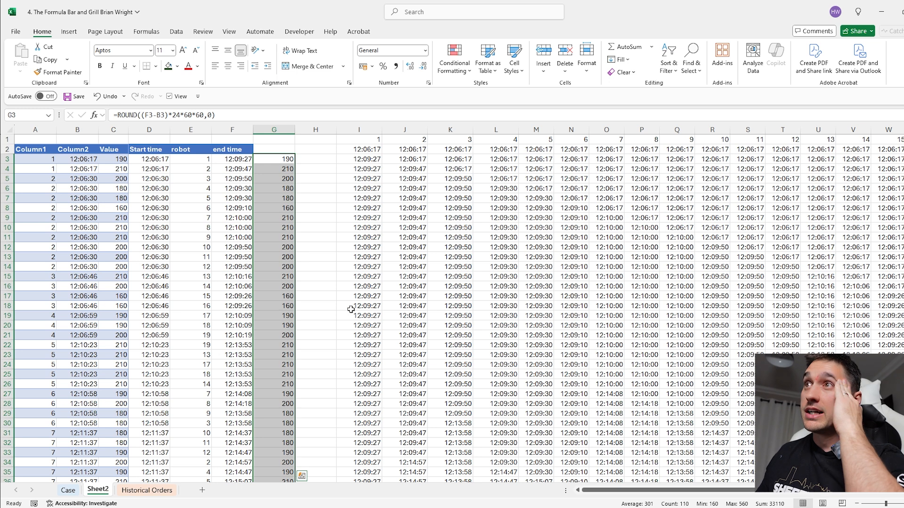
pyautogui.click(7, 130)
pyautogui.moveTo(359, 141); pyautogui.dragTo(843, 149)
pyautogui.moveTo(203, 149); pyautogui.dragTo(884, 149)
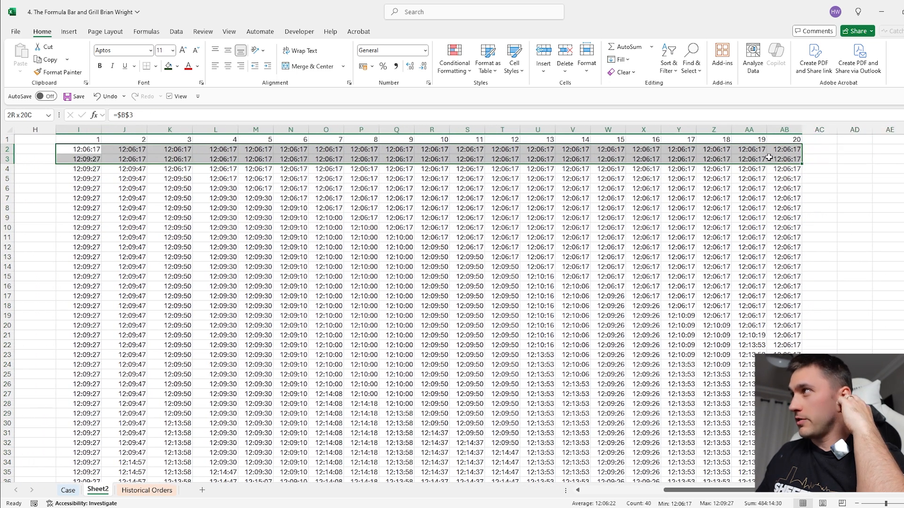
pyautogui.hscroll(-4, 342, 227)
pyautogui.moveTo(361, 138); pyautogui.dragTo(828, 138)
pyautogui.click(375, 149)
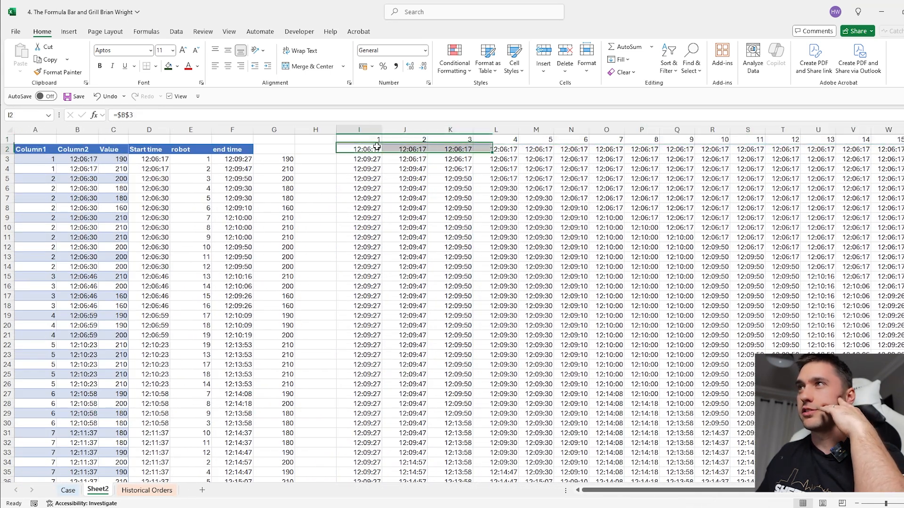
pyautogui.click(245, 159)
pyautogui.click(485, 168)
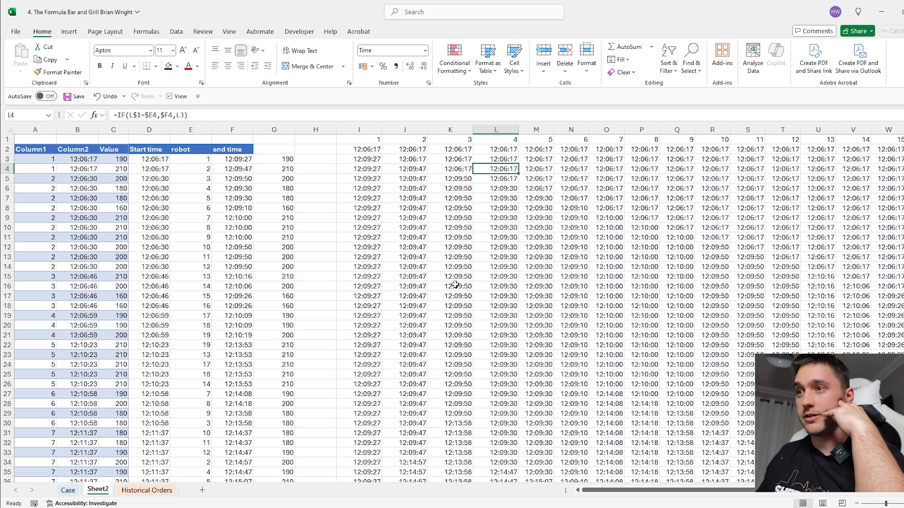